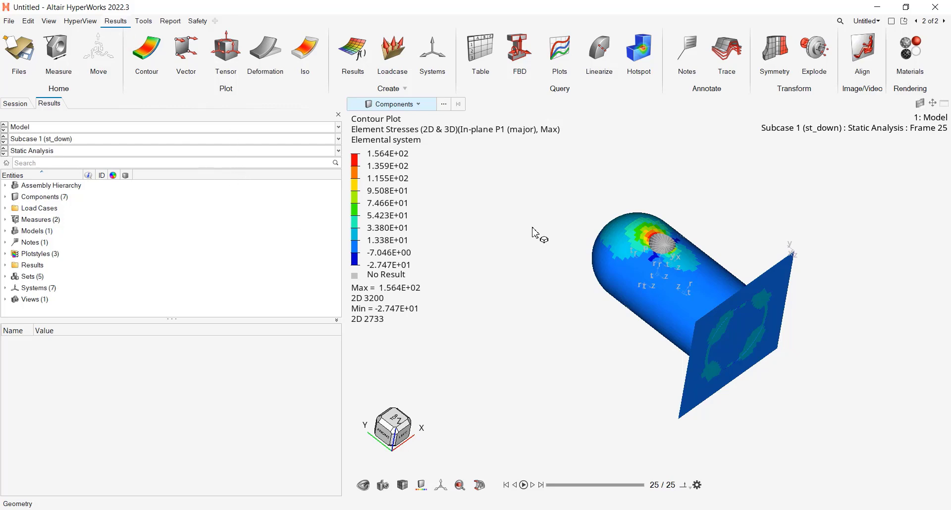
- Expand Load Cases to list Subcases 1–3 and Derived Load Cases 4–6, then switch to the MarginOfSafety workbook
{"action": "middle_click_drag", "start_coordinate": [570, 225], "coordinate": [644, 299]}
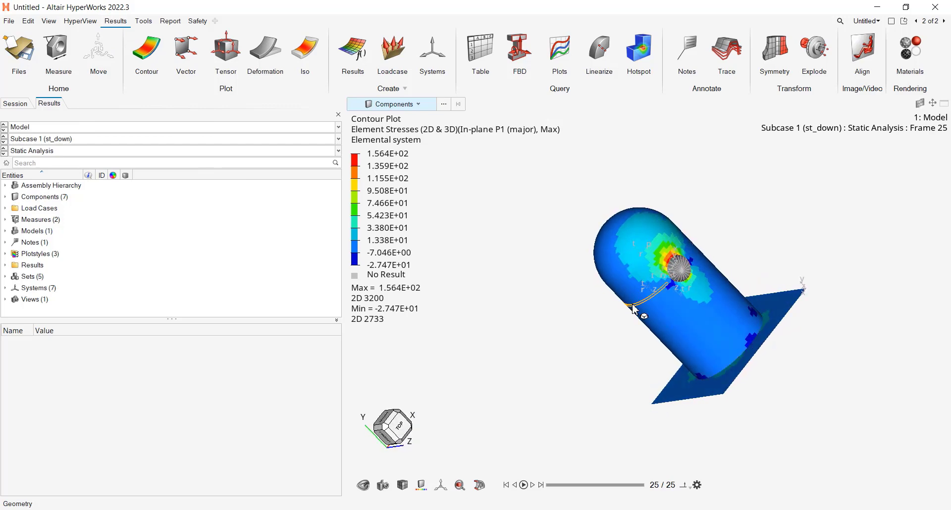
{"action": "left_click", "coordinate": [6, 209]}
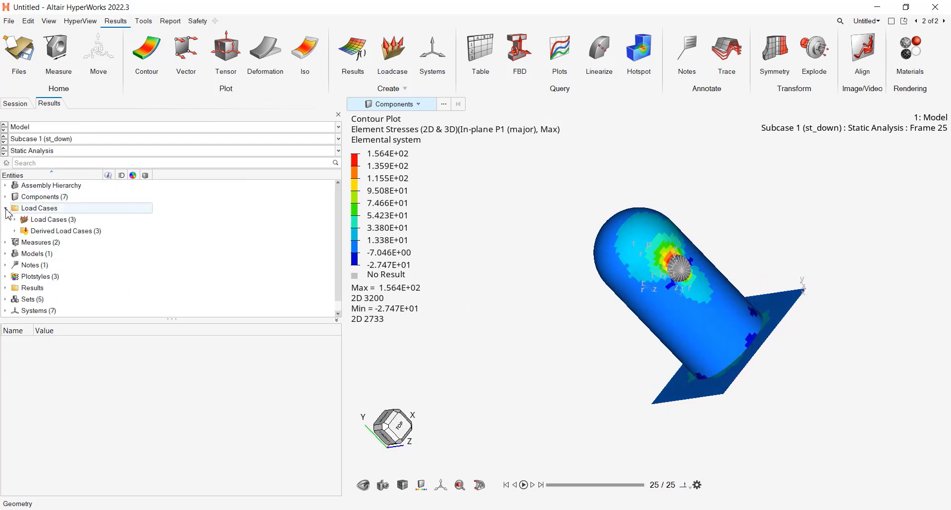
{"action": "left_click", "coordinate": [15, 219]}
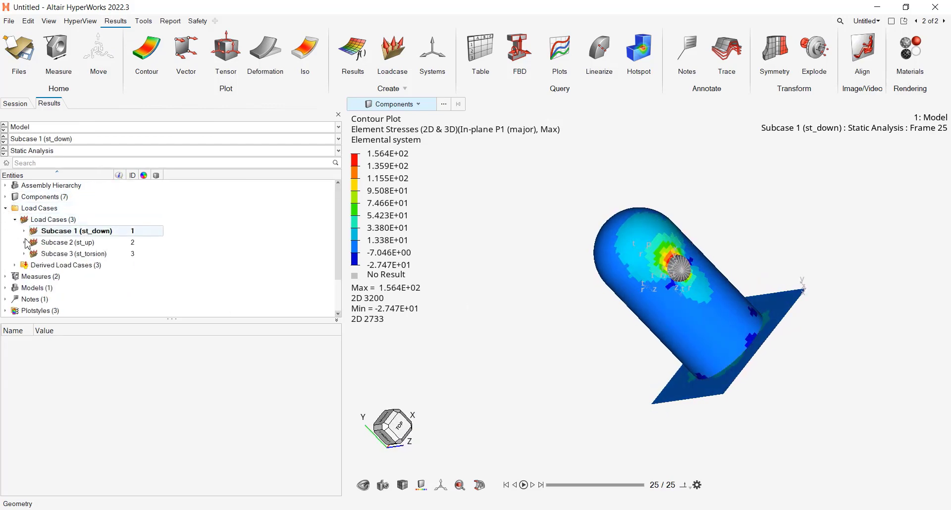
{"action": "left_click", "coordinate": [14, 265]}
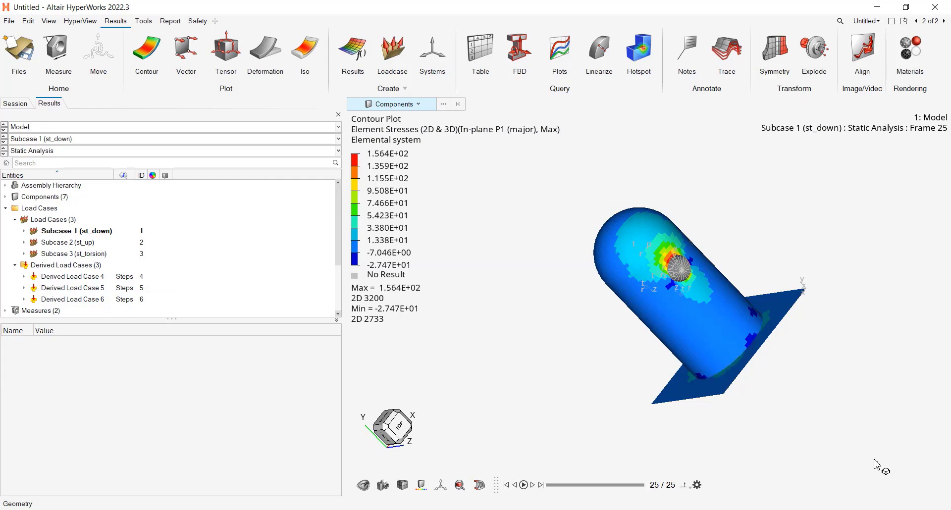
{"action": "key", "text": "alt+Tab"}
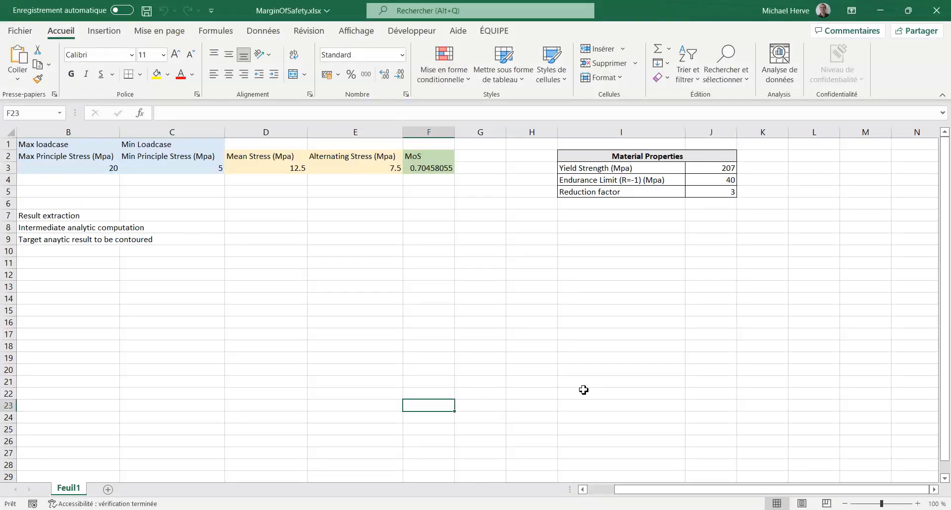
- Check the B3 and C3 stress values and rename B2 to 'Max Principle Stress P1 (Mpa)'
{"action": "left_click", "coordinate": [99, 171]}
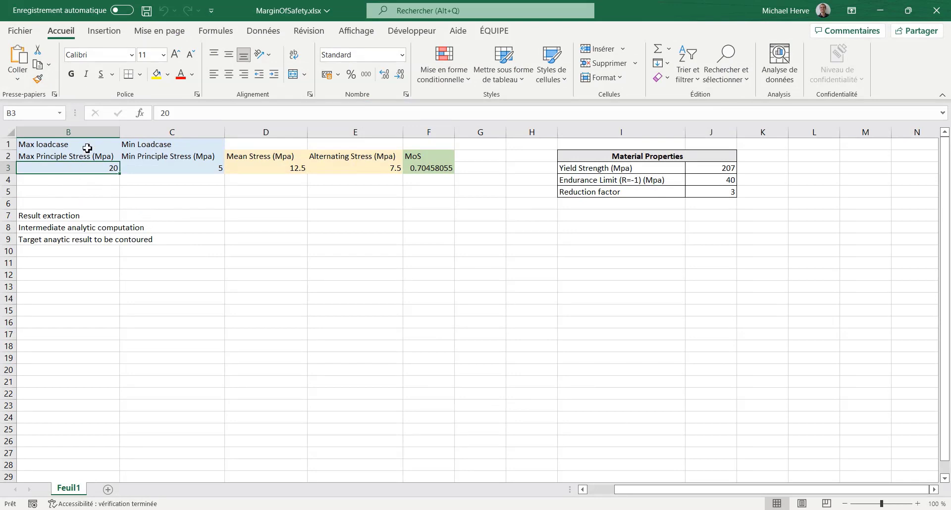
{"action": "left_click_drag", "start_coordinate": [703, 489], "coordinate": [545, 480]}
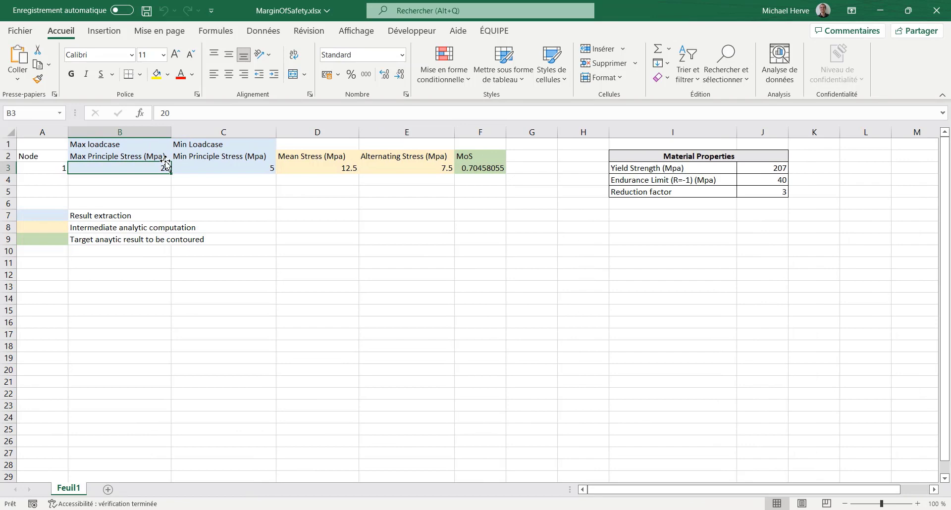
{"action": "left_click", "coordinate": [218, 171]}
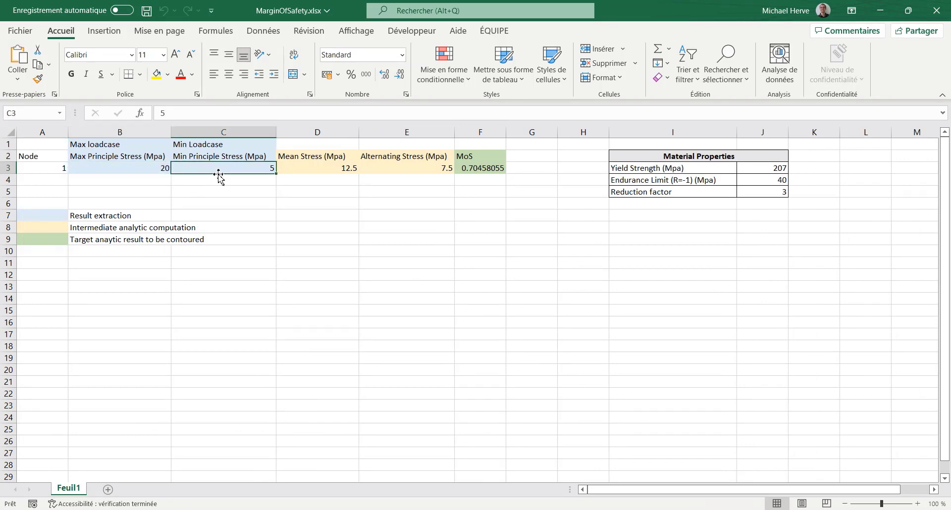
{"action": "double_click", "coordinate": [142, 156]}
{"action": "type", "text": "P1"}
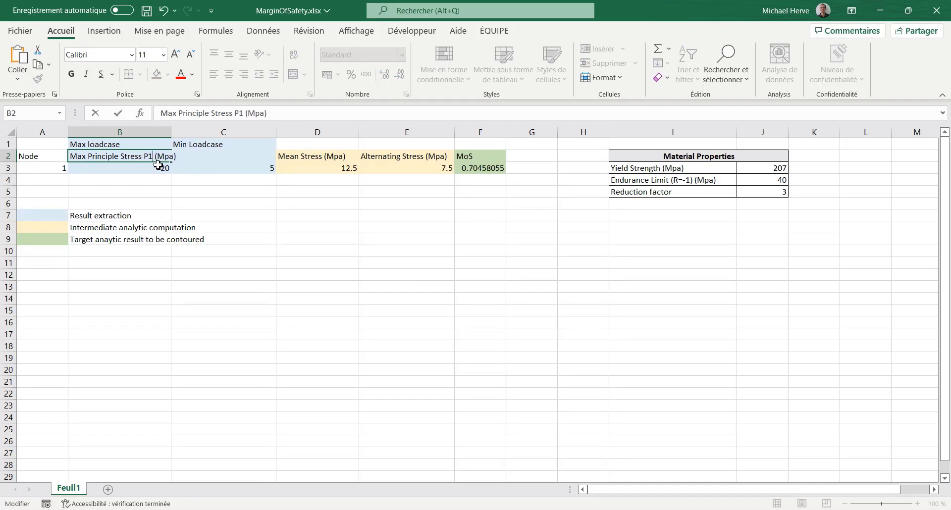
{"action": "key", "text": "Return"}
- Rename C2 to 'Min Principle Stress P3 (Mpa)' and widen columns B and C to fit
{"action": "left_click", "coordinate": [246, 157]}
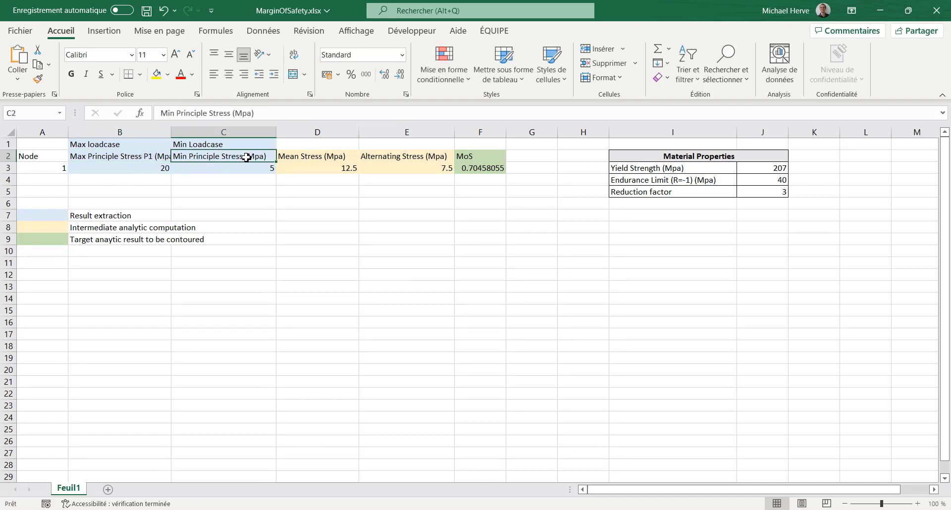
{"action": "double_click", "coordinate": [246, 158]}
{"action": "type", "text": "P3"}
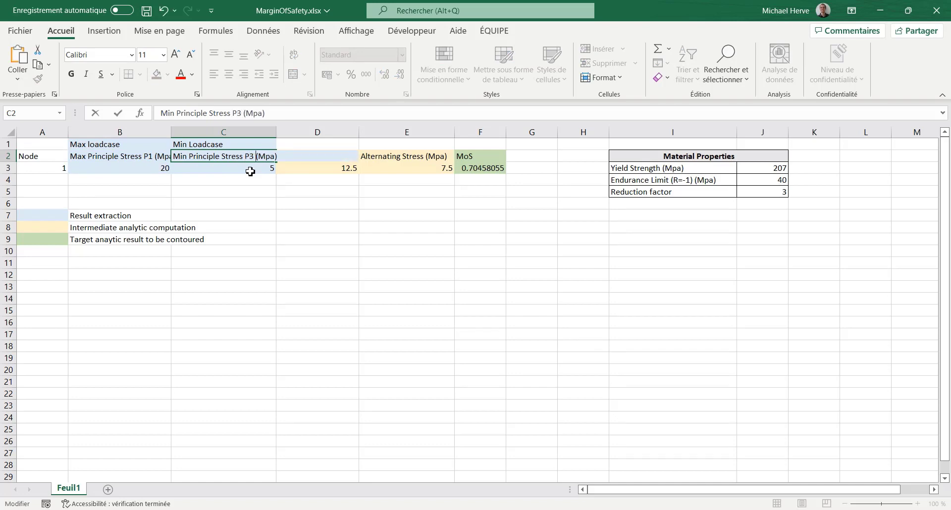
{"action": "left_click", "coordinate": [235, 225]}
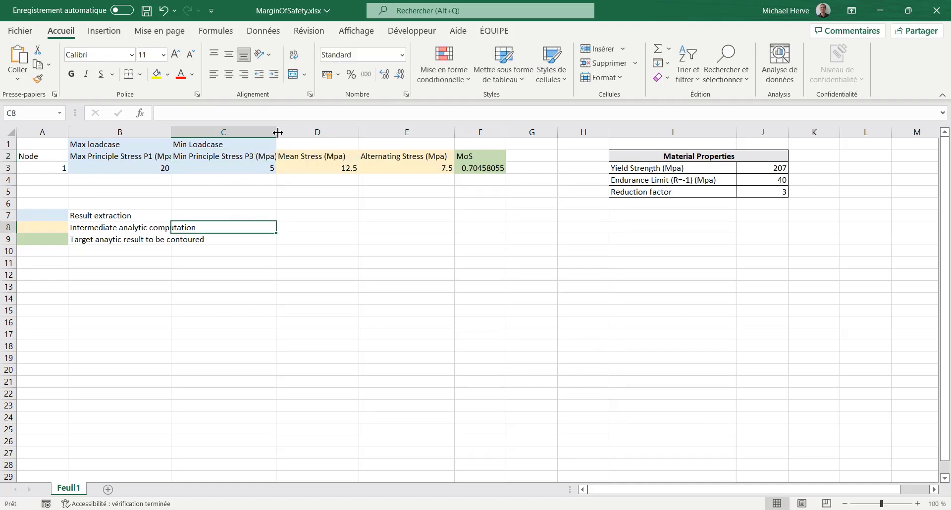
{"action": "left_click_drag", "start_coordinate": [278, 133], "coordinate": [285, 132]}
{"action": "left_click_drag", "start_coordinate": [171, 131], "coordinate": [176, 131]}
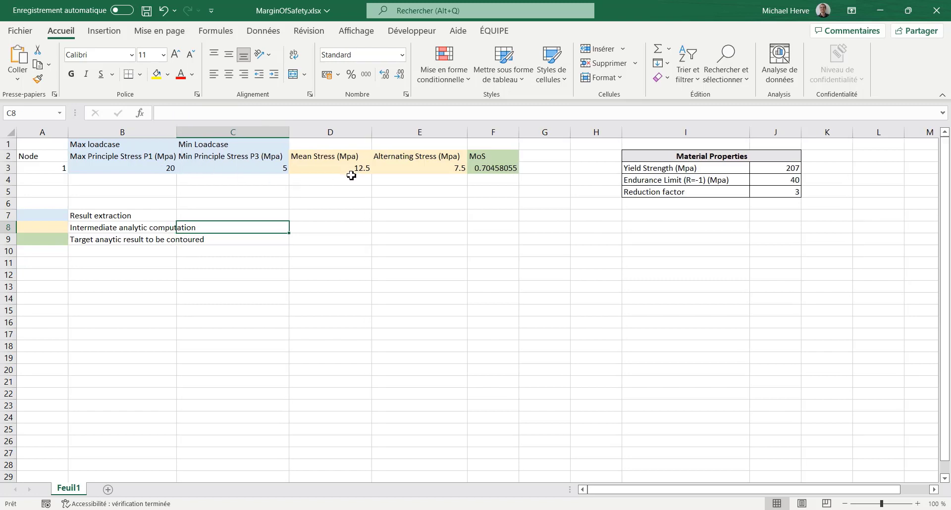
- Inspect the mean stress, alternating stress and MoS formulas in D3, E3 and F3, then return to HyperWorks
{"action": "left_click", "coordinate": [351, 159]}
{"action": "left_click", "coordinate": [352, 170]}
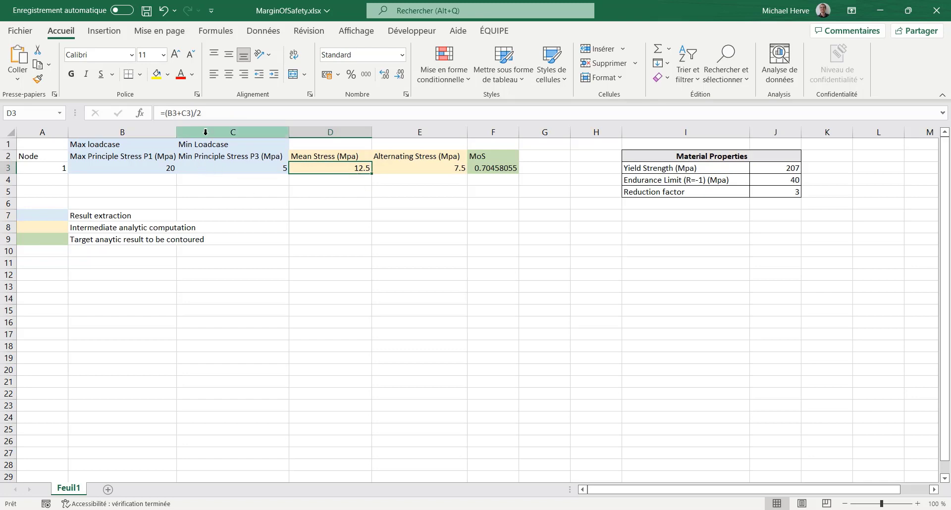
{"action": "left_click", "coordinate": [419, 167]}
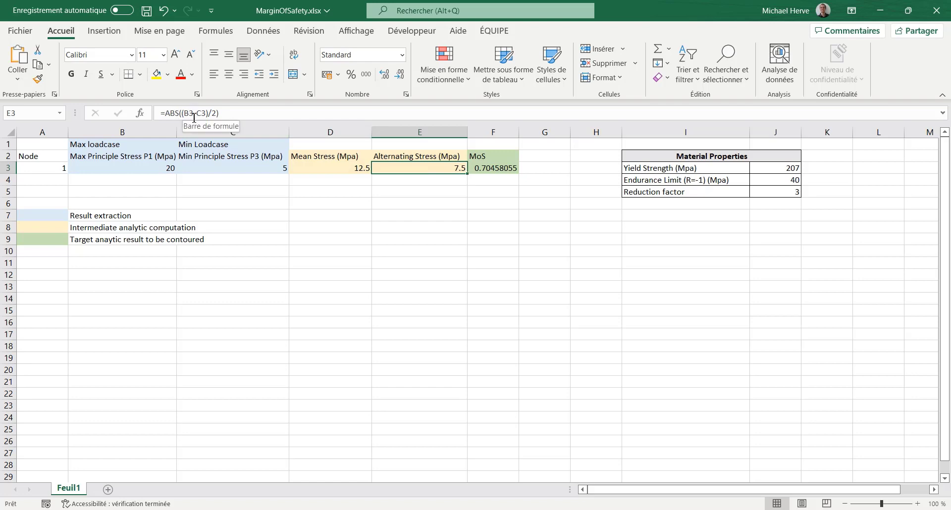
{"action": "left_click", "coordinate": [495, 169]}
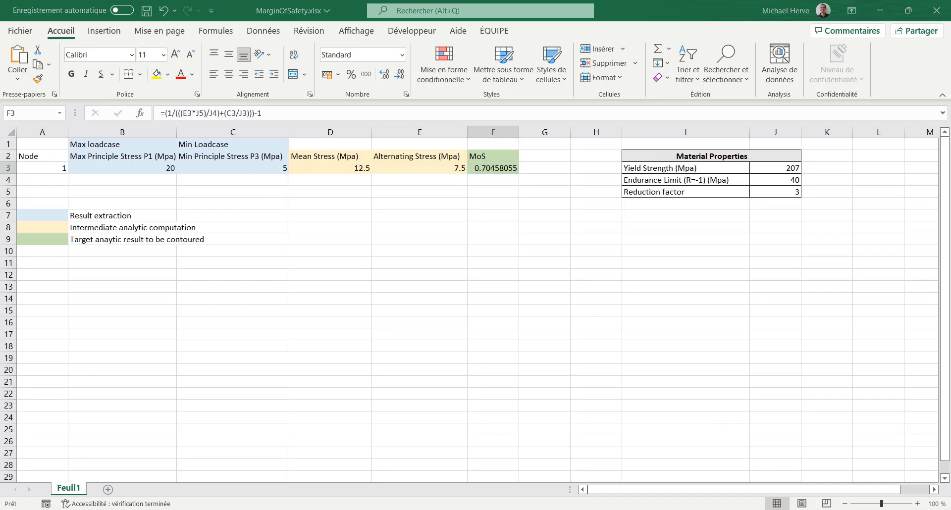
{"action": "key", "text": "alt+Tab"}
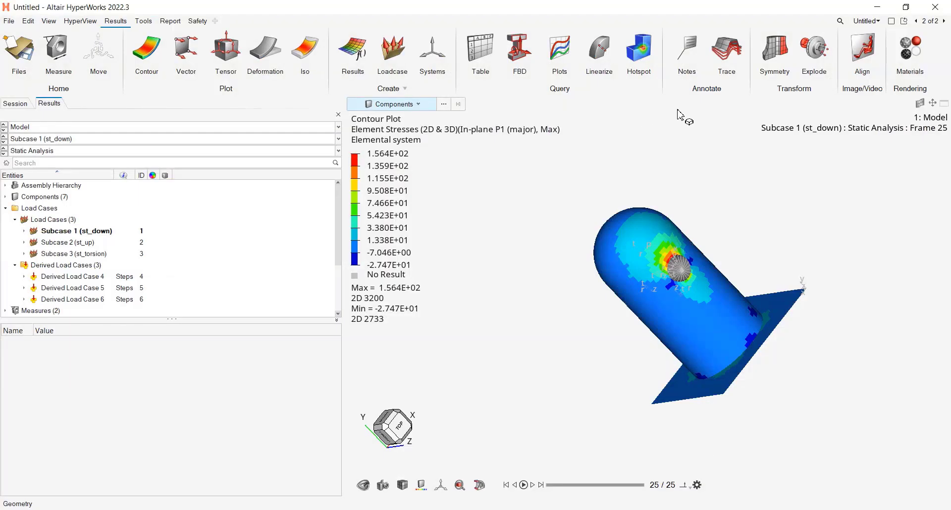
- Go to page 1 of 2 with the bullet model and show its Model tree
{"action": "left_click", "coordinate": [917, 20]}
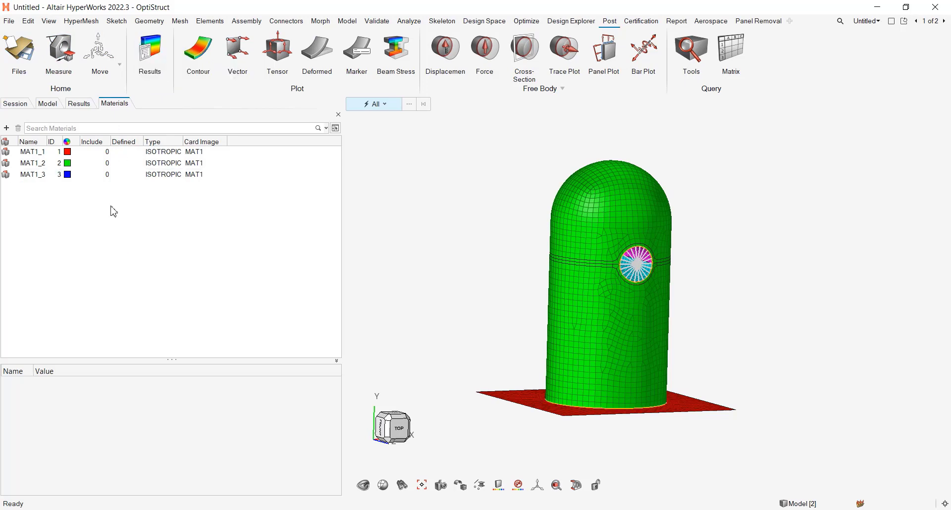
{"action": "right_click_drag", "start_coordinate": [473, 242], "coordinate": [495, 255], "text": "ctrl"}
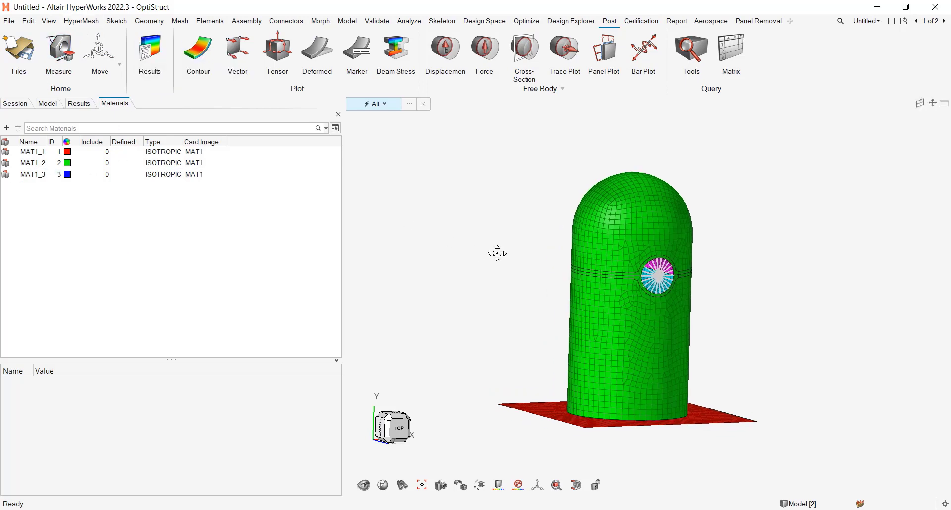
{"action": "left_click", "coordinate": [48, 103]}
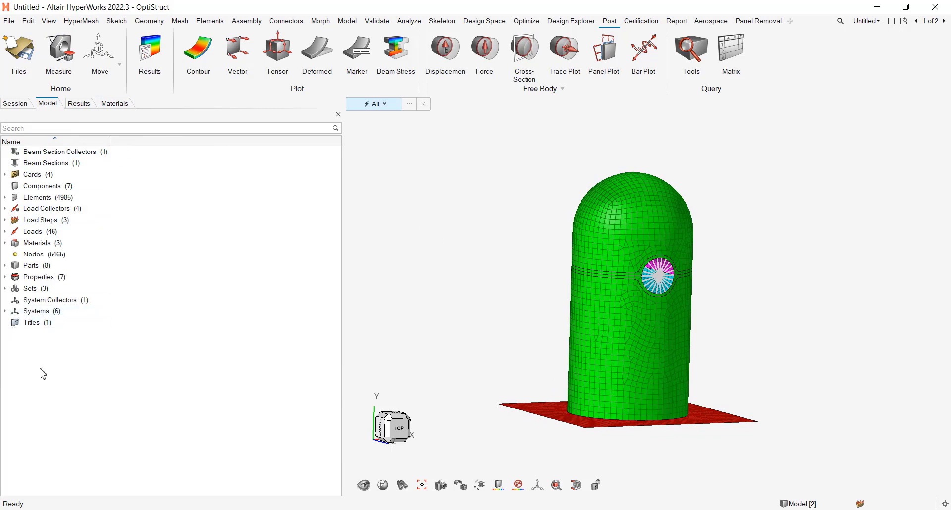
- Import the bullet result file and expand result1 to list Subcase 1 (st_down), 2 (st_up) and 3 (st_torsion)
{"action": "left_click", "coordinate": [141, 47]}
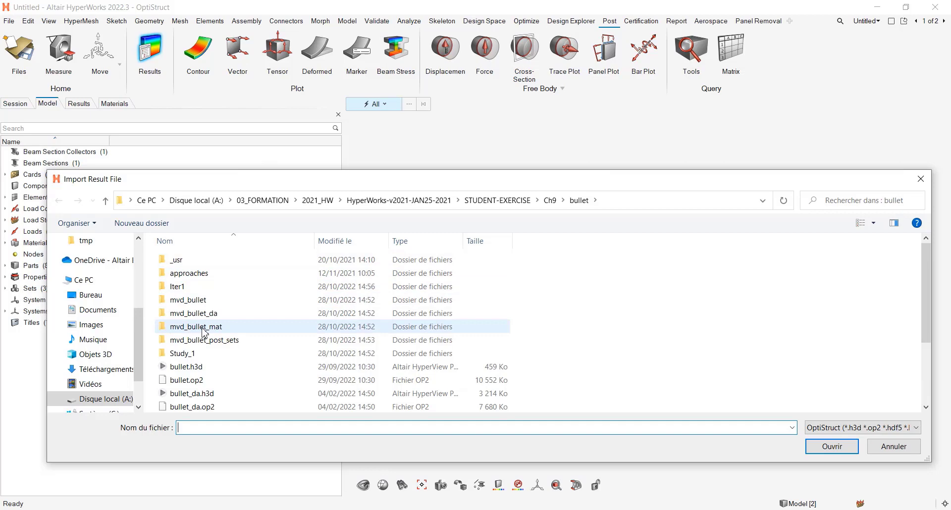
{"action": "double_click", "coordinate": [193, 394]}
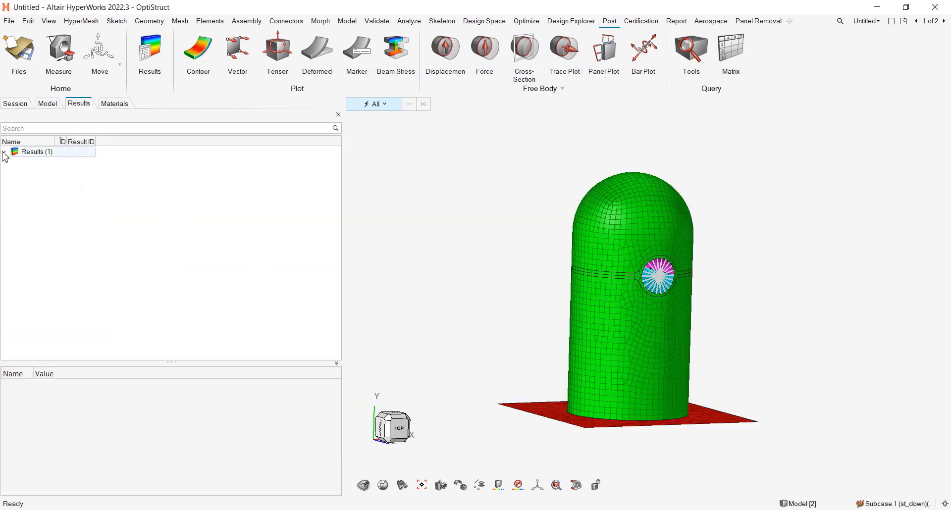
{"action": "left_click", "coordinate": [6, 153]}
{"action": "left_click", "coordinate": [16, 163]}
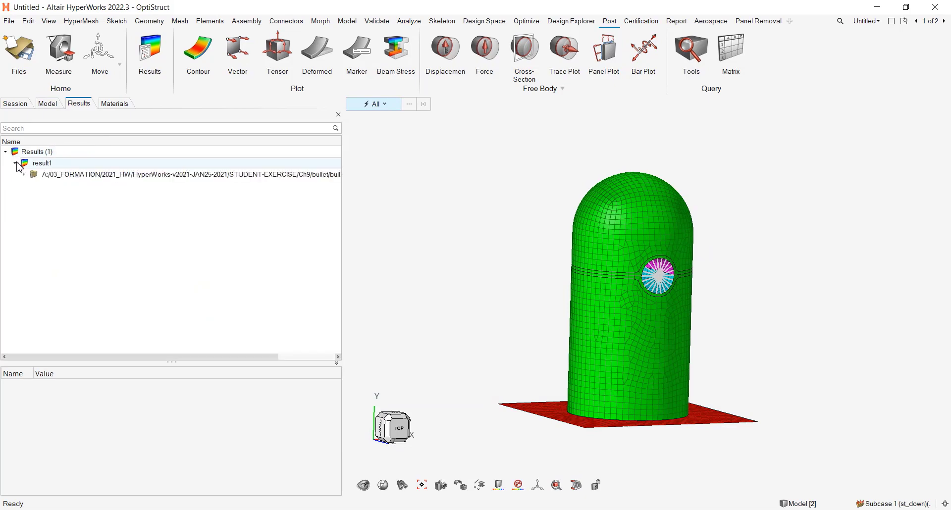
{"action": "left_click", "coordinate": [24, 174]}
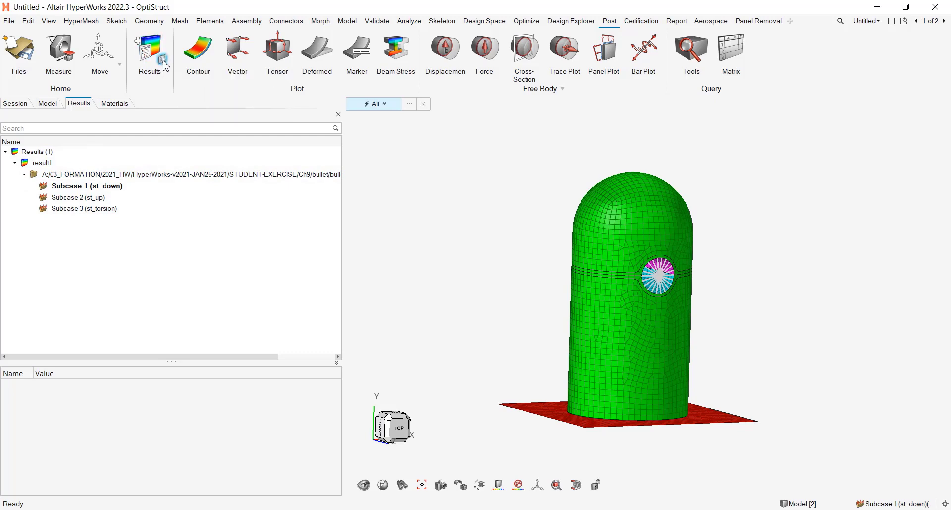
- Create the first derived load case from all three subcases with scale factors 3, 2 and -1
{"action": "left_click", "coordinate": [164, 62]}
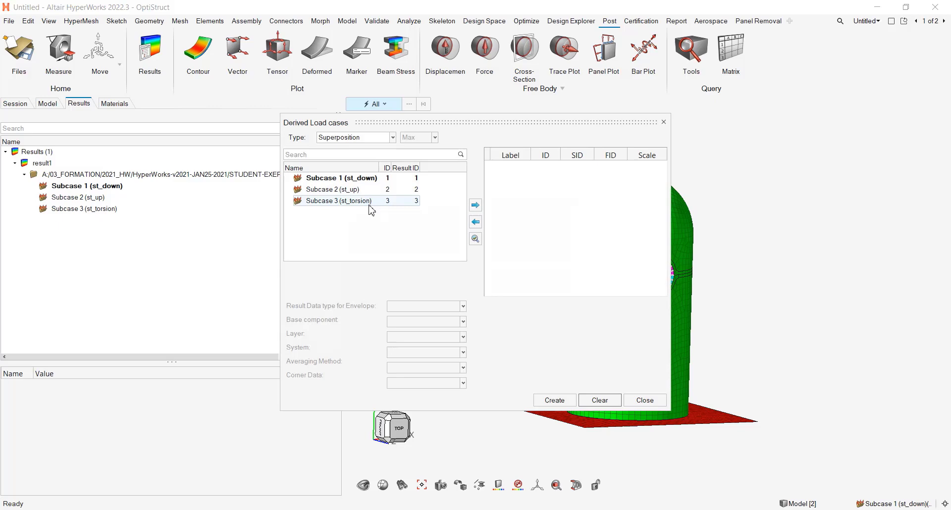
{"action": "key", "text": "ctrl+a"}
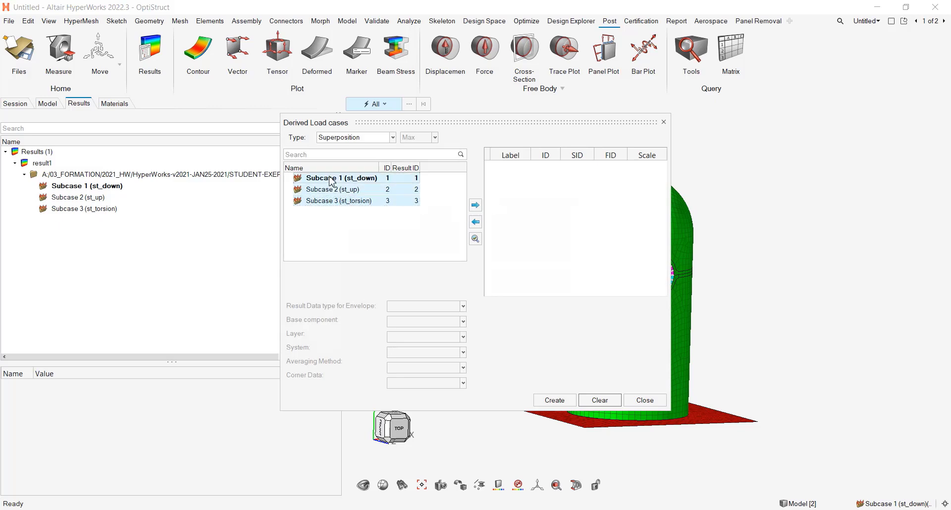
{"action": "left_click", "coordinate": [475, 206]}
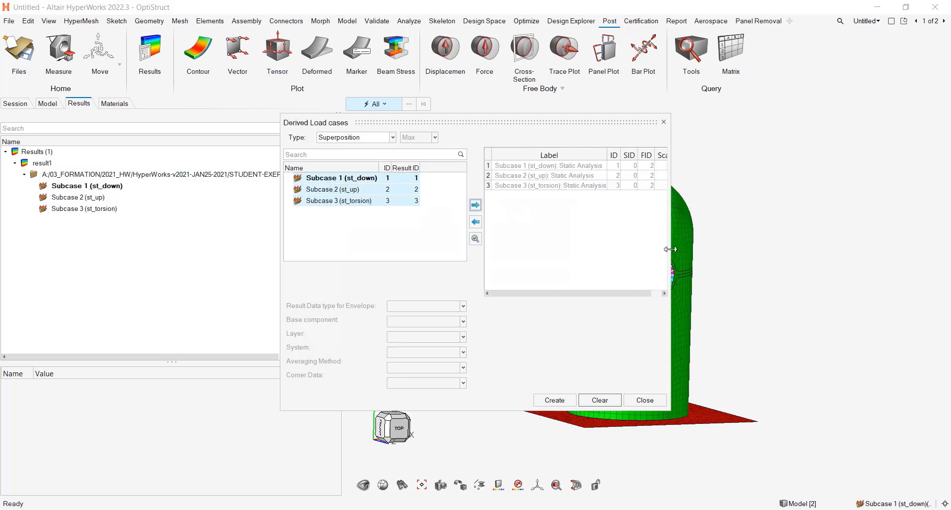
{"action": "left_click_drag", "start_coordinate": [671, 249], "coordinate": [812, 248]}
{"action": "double_click", "coordinate": [789, 166]}
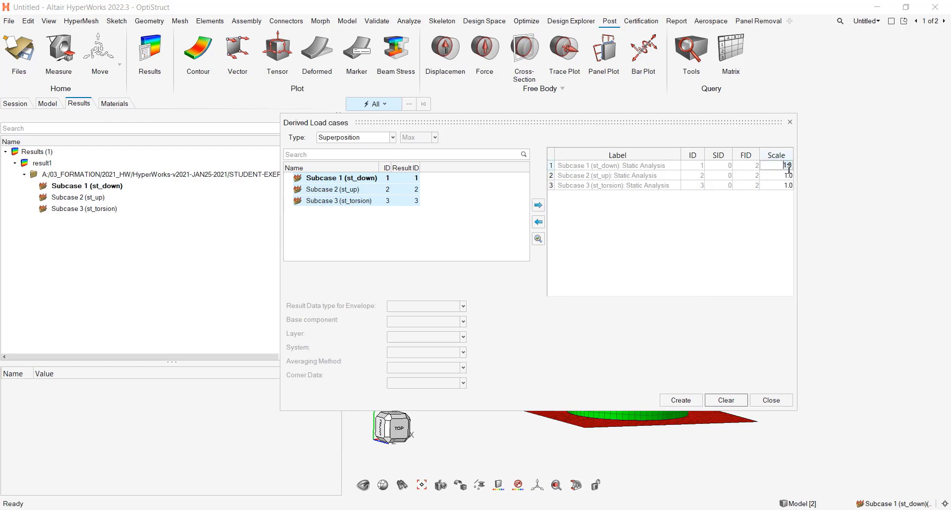
{"action": "type", "text": "3"}
{"action": "double_click", "coordinate": [789, 175]}
{"action": "type", "text": "2"}
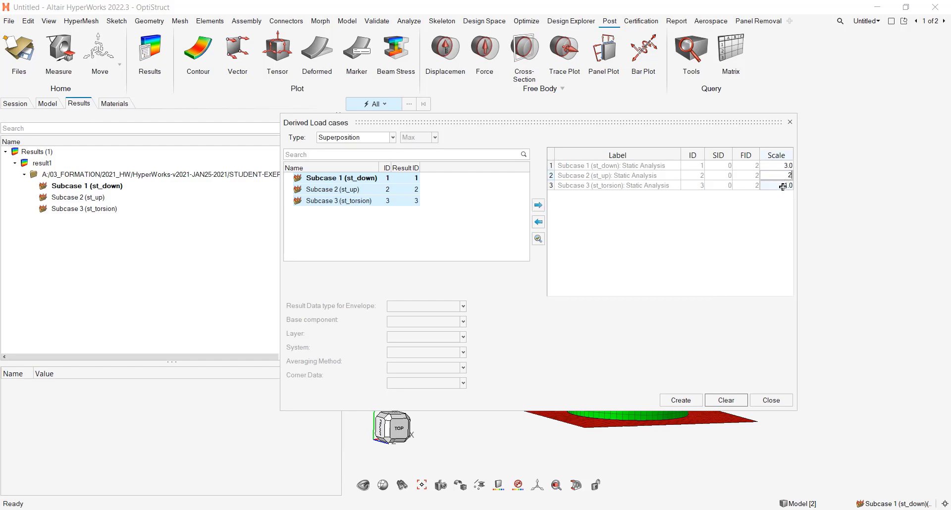
{"action": "double_click", "coordinate": [783, 186]}
{"action": "type", "text": "-1"}
{"action": "key", "text": "Return"}
{"action": "left_click", "coordinate": [681, 400]}
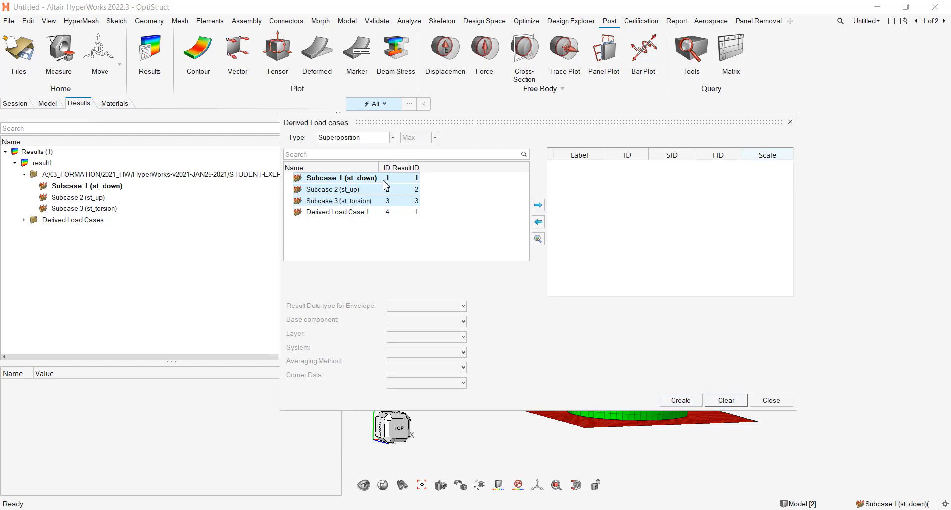
- Create Derived Load Case 2 with subcase scale factors 1, -3 and 2
{"action": "left_click", "coordinate": [538, 205]}
{"action": "double_click", "coordinate": [782, 176]}
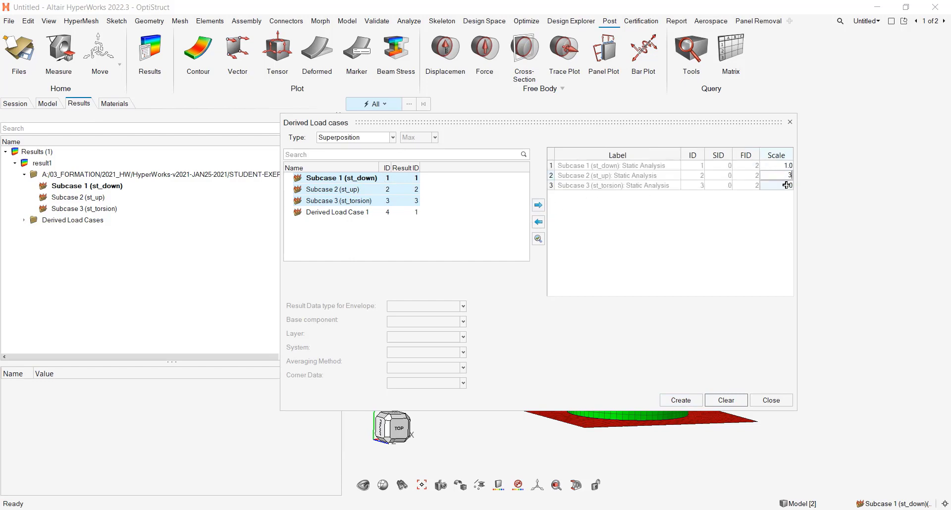
{"action": "double_click", "coordinate": [766, 176]}
{"action": "type", "text": "33"}
{"action": "double_click", "coordinate": [782, 186]}
{"action": "type", "text": "2"}
{"action": "double_click", "coordinate": [786, 166]}
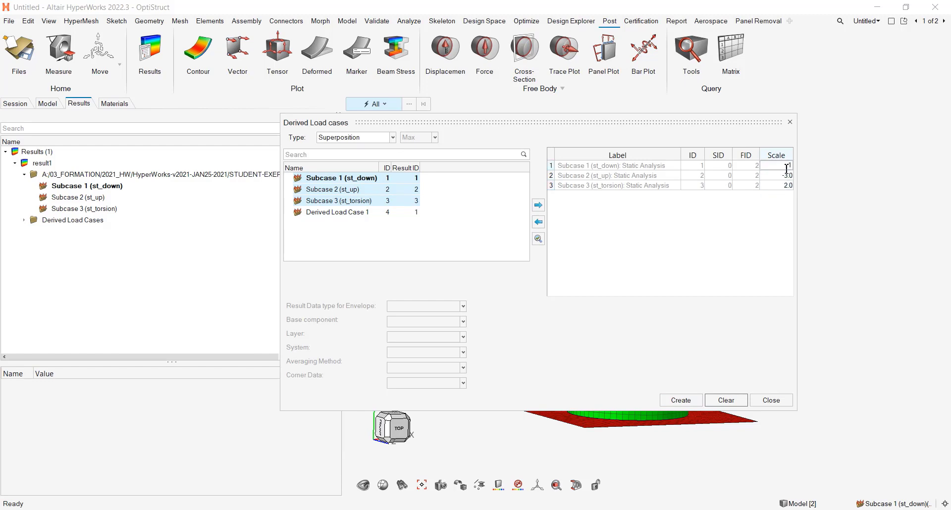
{"action": "key", "text": "Return"}
{"action": "left_click", "coordinate": [693, 399]}
- Create Derived Load Case 3 with subcase scale factors 2, 1 and -3, then close the setup
{"action": "left_click", "coordinate": [538, 205]}
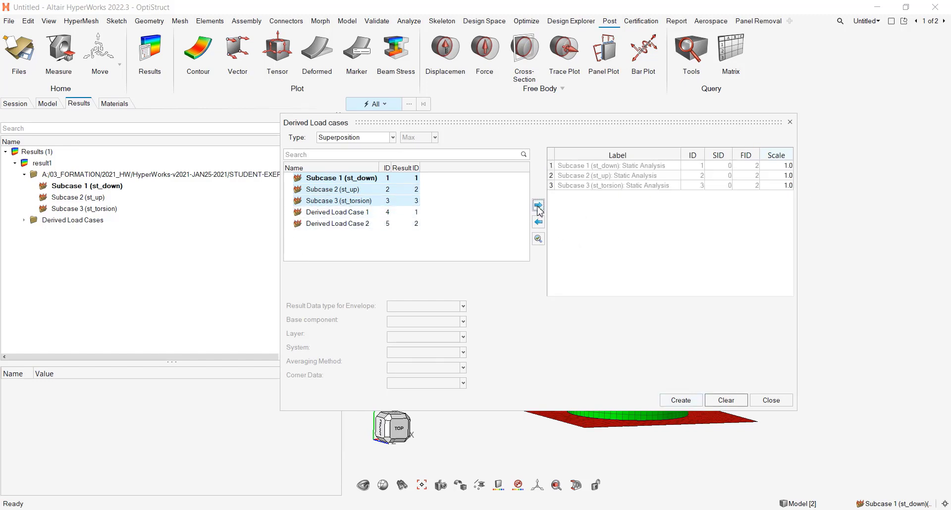
{"action": "double_click", "coordinate": [785, 185]}
{"action": "type", "text": "-3"}
{"action": "double_click", "coordinate": [773, 165]}
{"action": "key", "text": "Return"}
{"action": "left_click", "coordinate": [694, 400]}
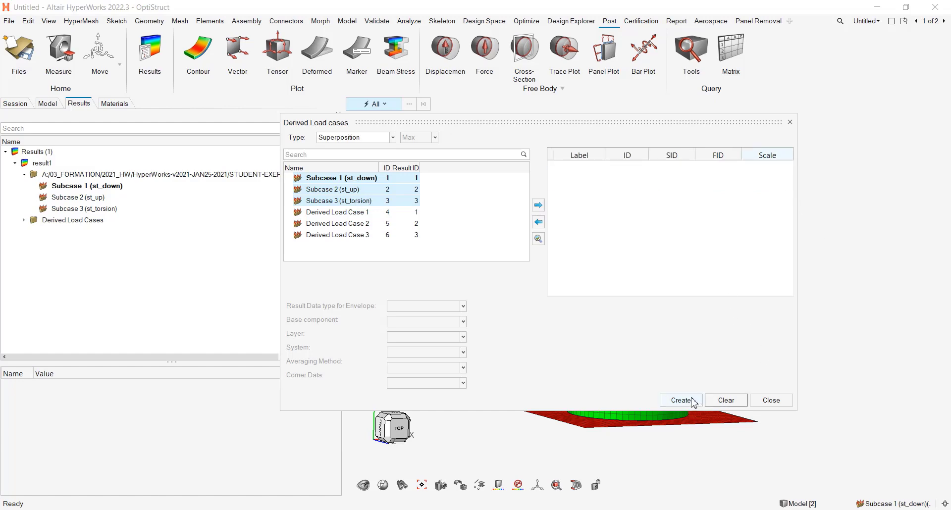
{"action": "left_click", "coordinate": [777, 399]}
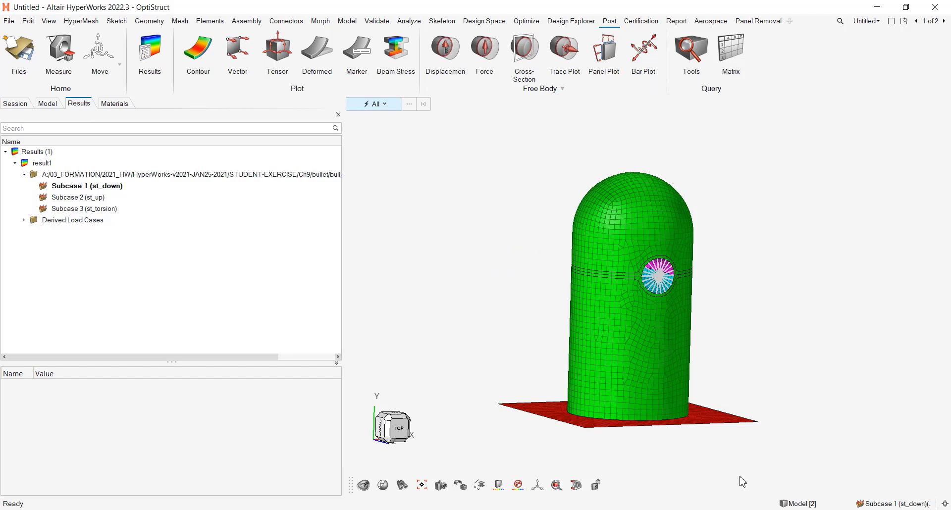
{"action": "key", "text": "alt+Tab"}
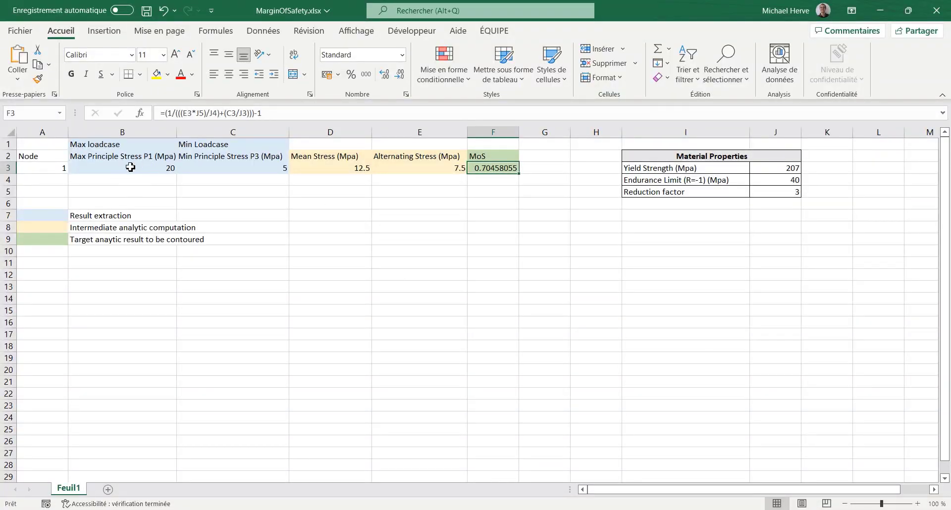
{"action": "left_click", "coordinate": [127, 169]}
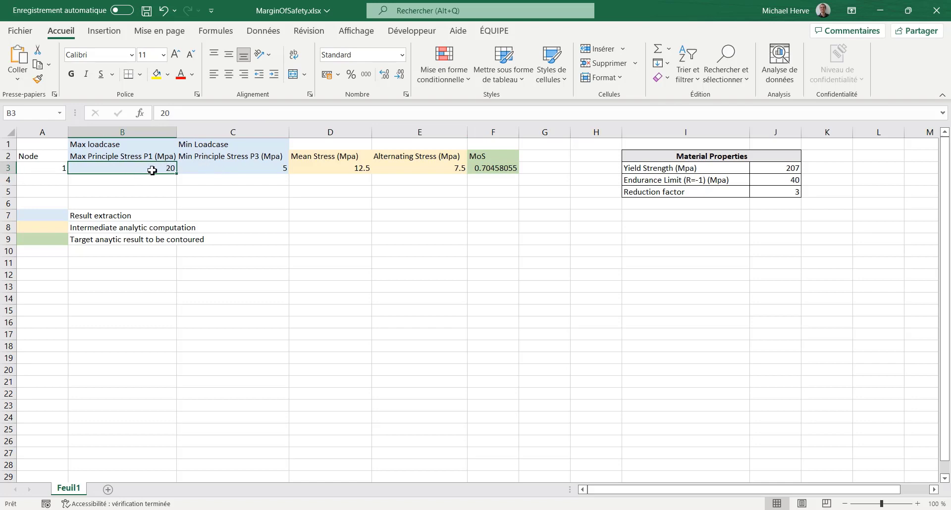
{"action": "left_click", "coordinate": [266, 171]}
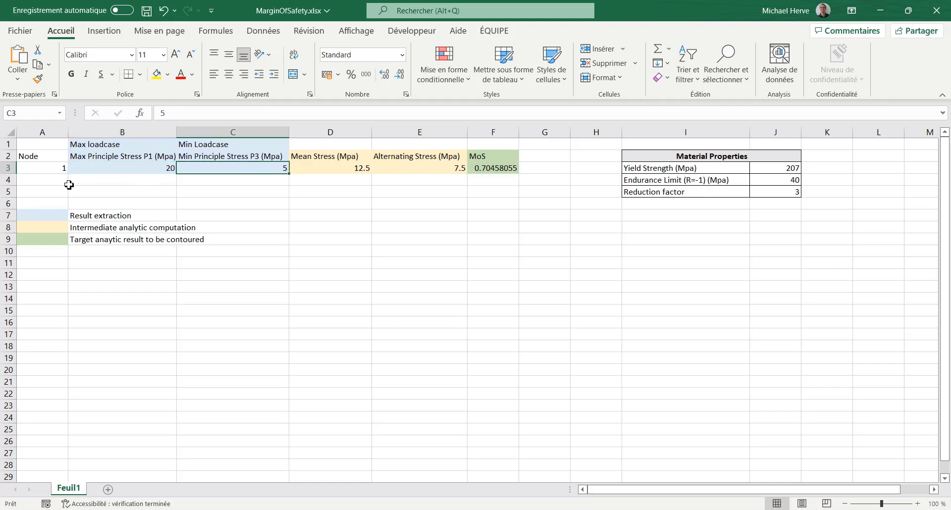
{"action": "left_click", "coordinate": [127, 171]}
{"action": "left_click", "coordinate": [233, 171]}
{"action": "left_click", "coordinate": [694, 170]}
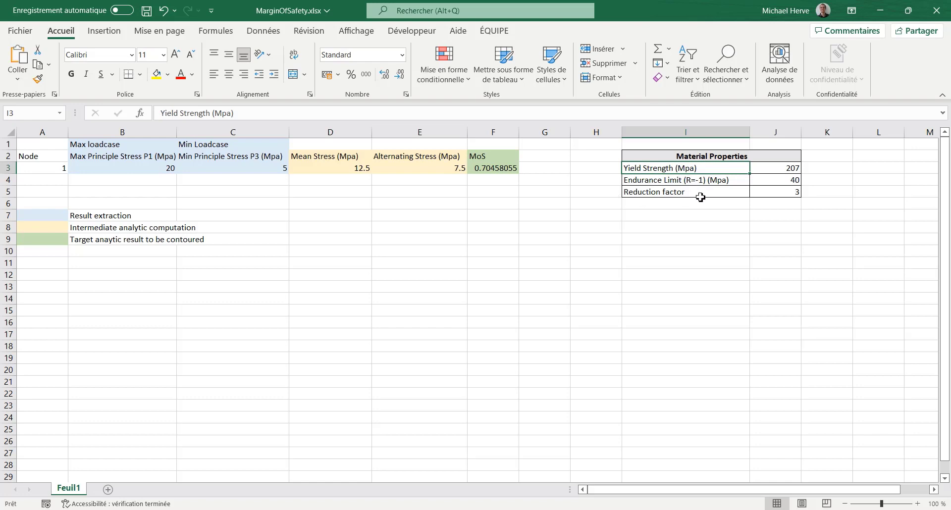
{"action": "left_click", "coordinate": [701, 193]}
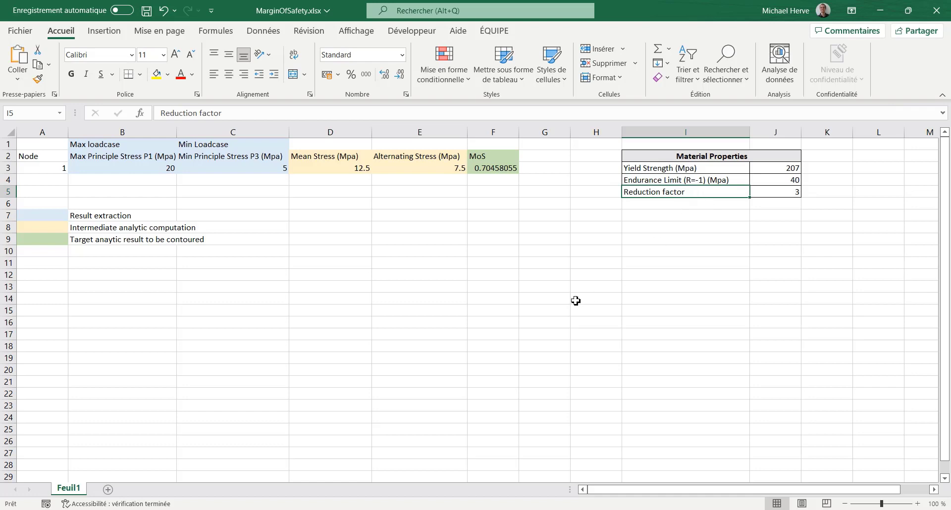
{"action": "left_click", "coordinate": [515, 170]}
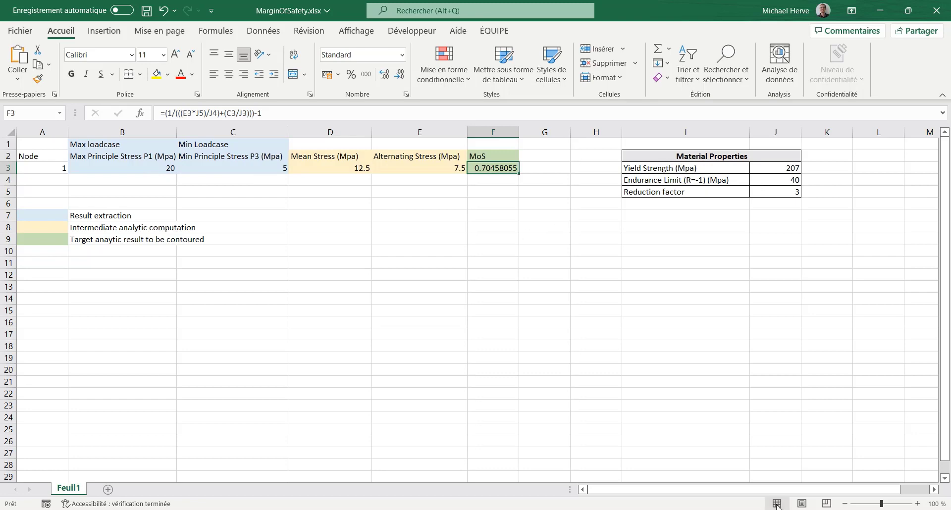
{"action": "left_click_drag", "start_coordinate": [139, 167], "coordinate": [231, 167]}
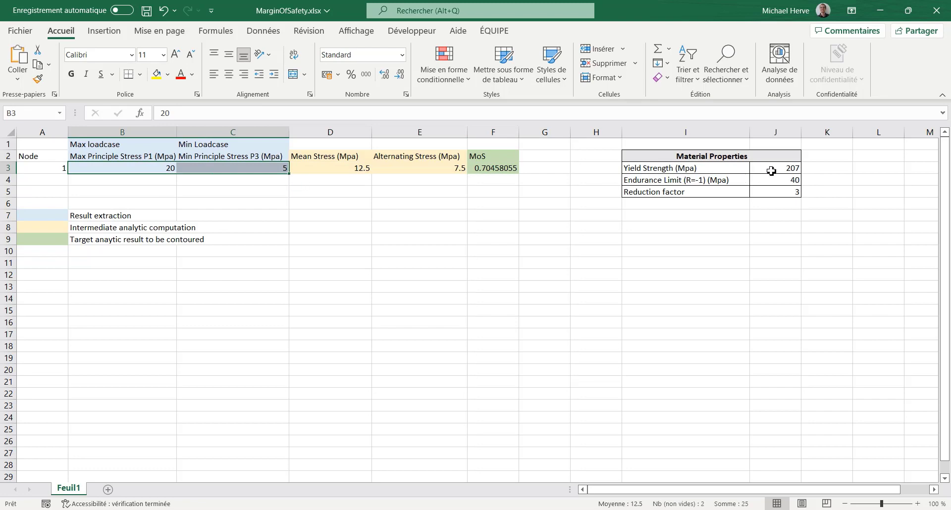
{"action": "left_click_drag", "start_coordinate": [768, 166], "coordinate": [771, 193]}
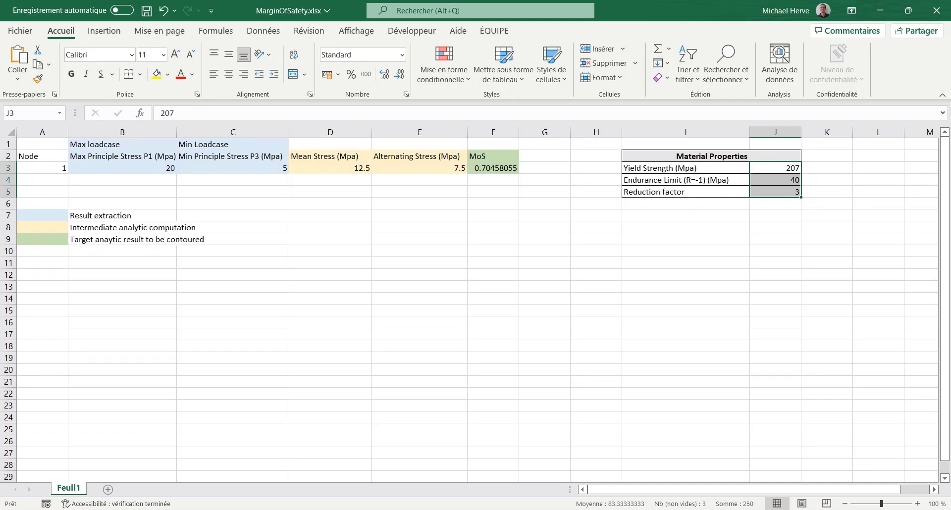
{"action": "key", "text": "alt+Tab"}
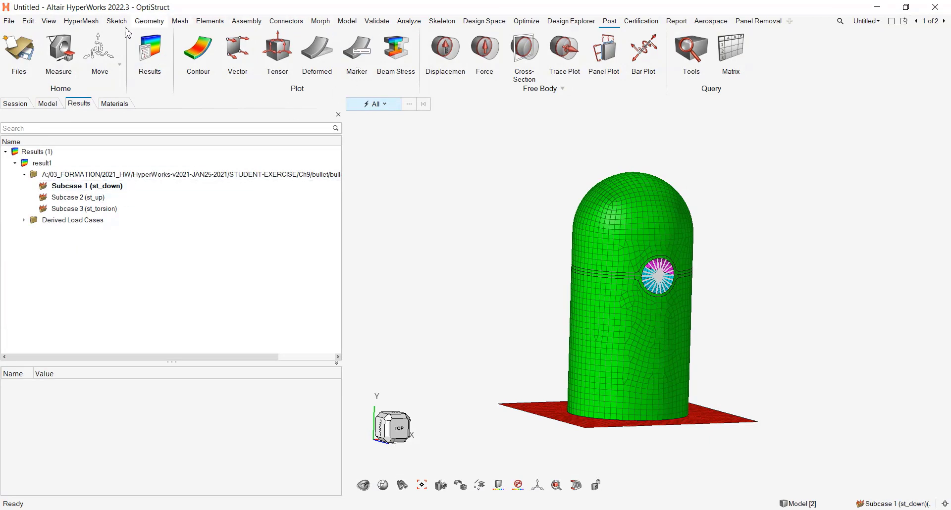
- List the model's materials, select all three, and add the ST stress limit as a column
{"action": "left_click", "coordinate": [53, 104]}
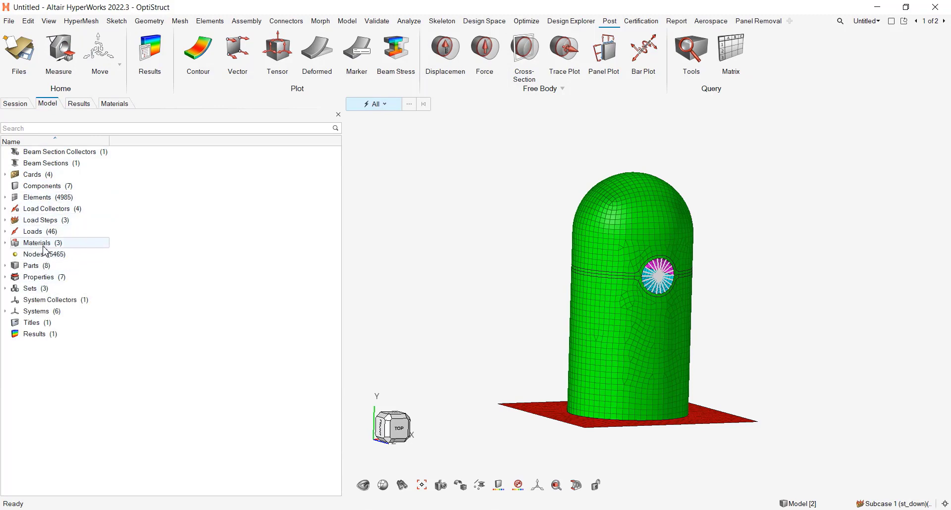
{"action": "left_click", "coordinate": [117, 105]}
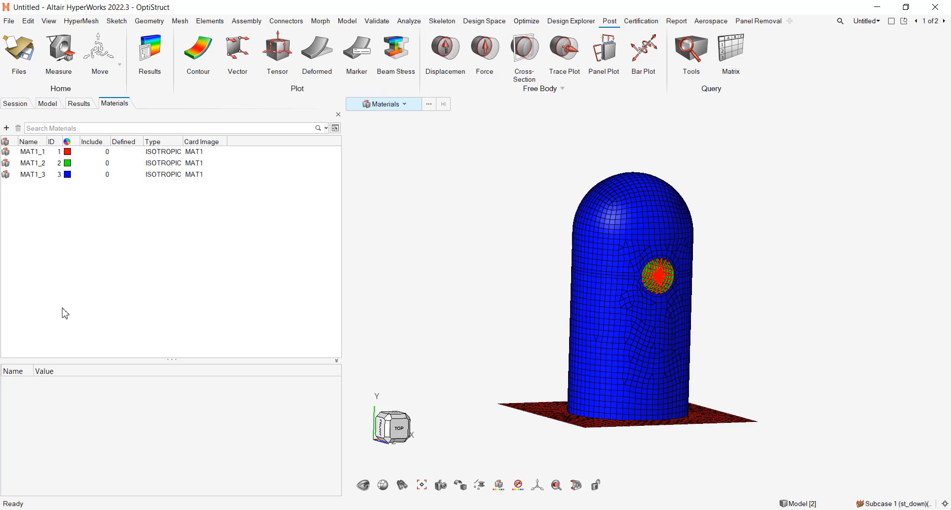
{"action": "left_click", "coordinate": [104, 152]}
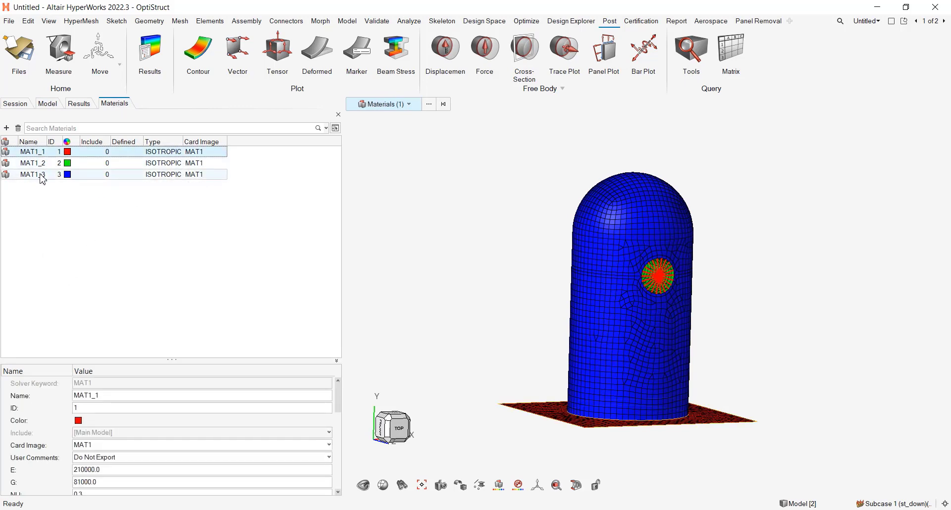
{"action": "left_click", "coordinate": [39, 173], "text": "shift"}
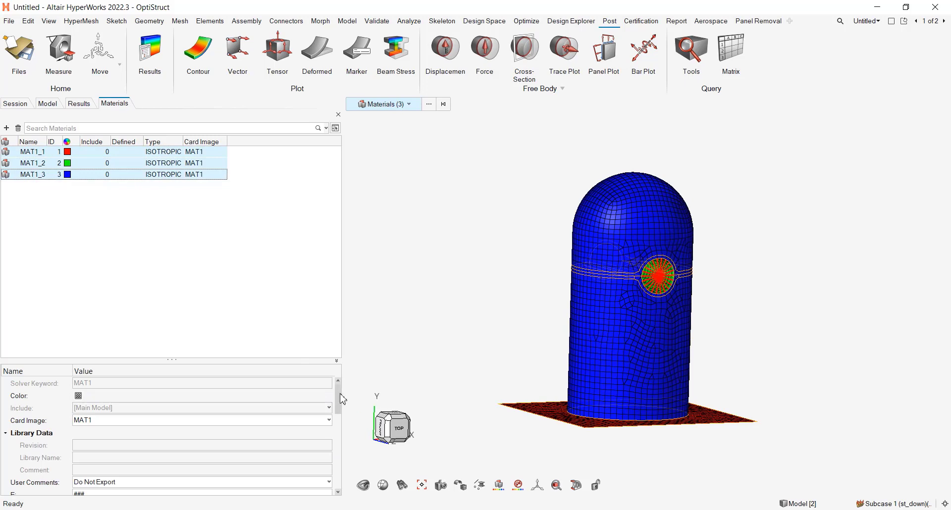
{"action": "left_click_drag", "start_coordinate": [339, 398], "coordinate": [342, 442]}
{"action": "scroll", "coordinate": [341, 443], "scroll_direction": "down", "scroll_amount": 3}
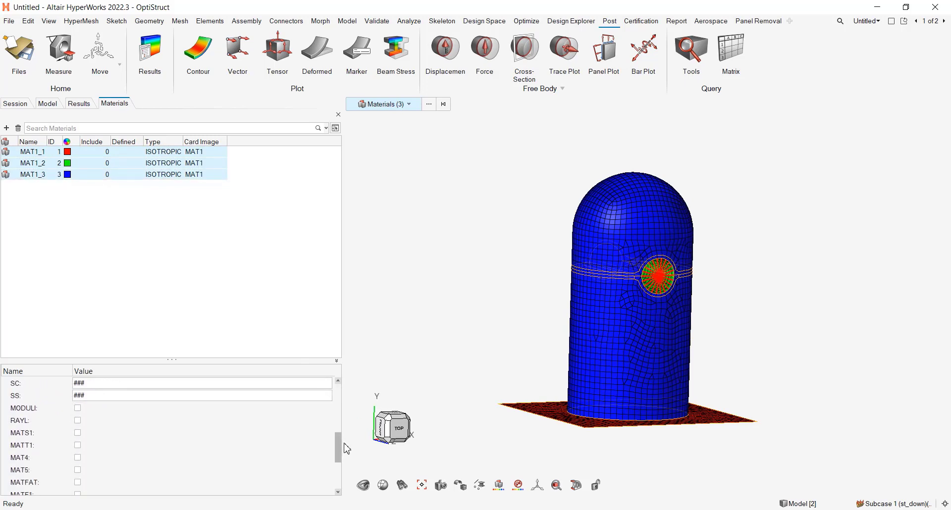
{"action": "scroll", "coordinate": [359, 469], "scroll_direction": "up", "scroll_amount": 2}
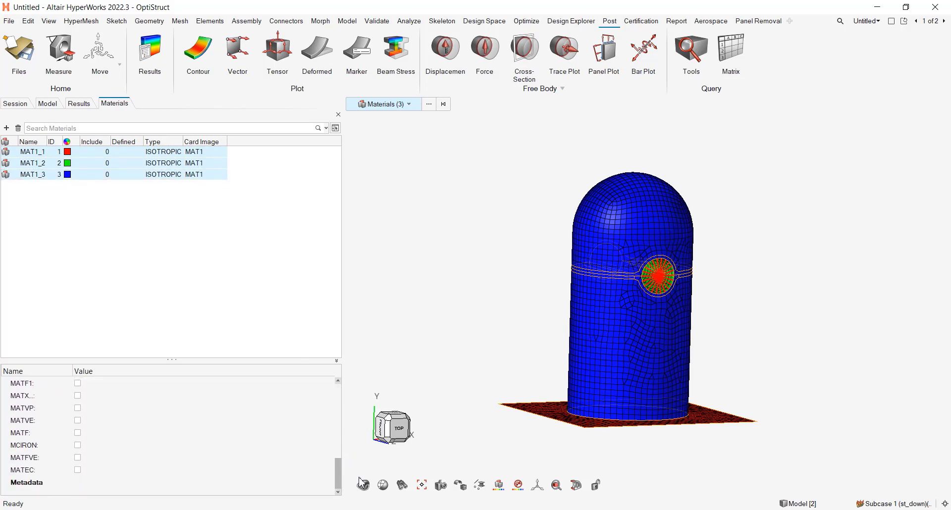
{"action": "scroll", "coordinate": [360, 454], "scroll_direction": "up", "scroll_amount": 3}
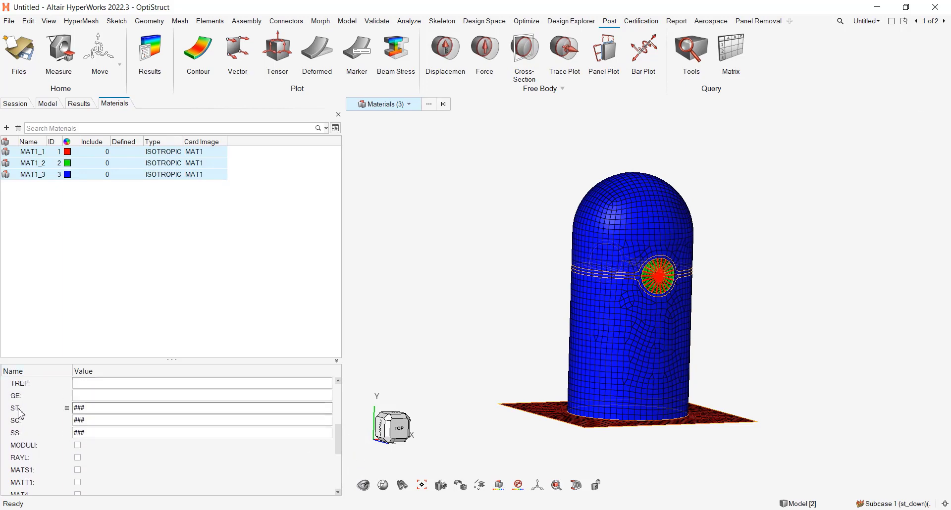
{"action": "mouse_move", "coordinate": [19, 409]}
{"action": "right_click", "coordinate": [68, 412]}
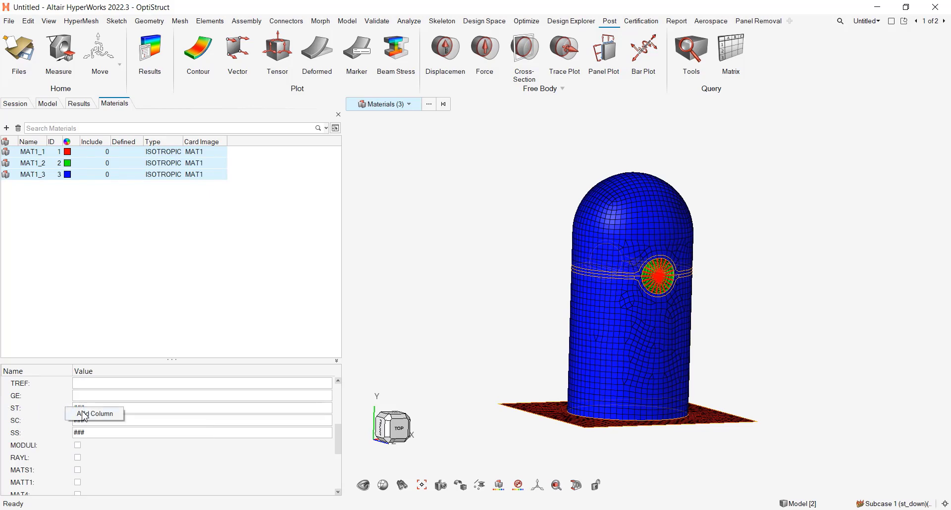
{"action": "left_click", "coordinate": [83, 416]}
- Set the ST tension stress limit to 425 for MAT1_1 and MAT1_2
{"action": "left_click", "coordinate": [238, 174]}
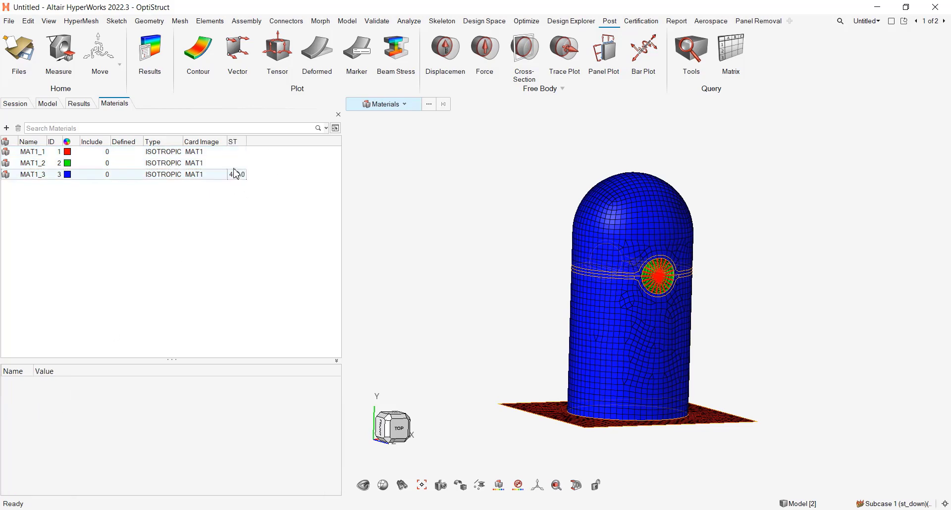
{"action": "double_click", "coordinate": [237, 153]}
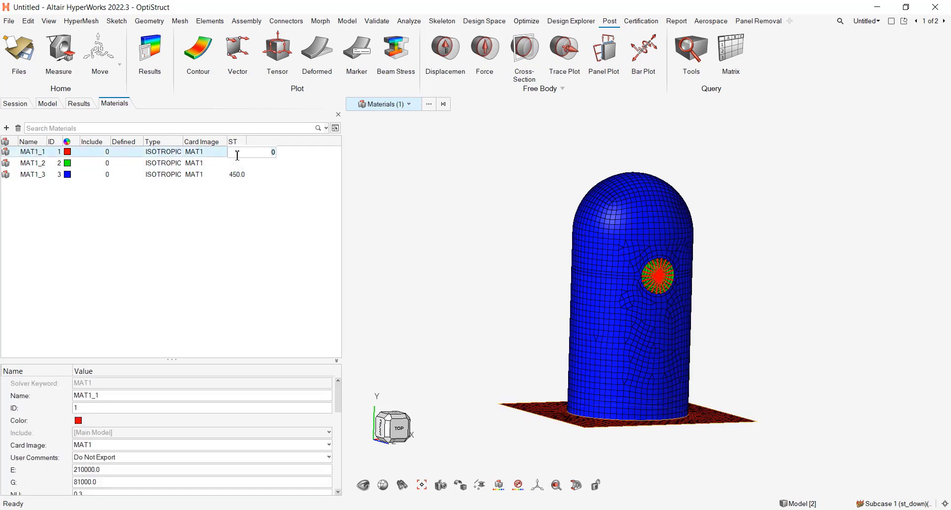
{"action": "type", "text": "425"}
{"action": "key", "text": "Return"}
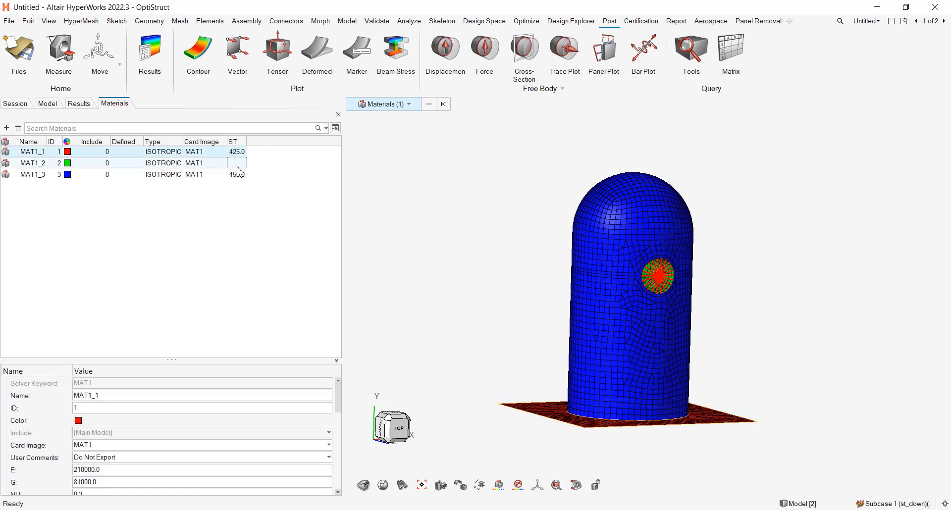
{"action": "double_click", "coordinate": [239, 168]}
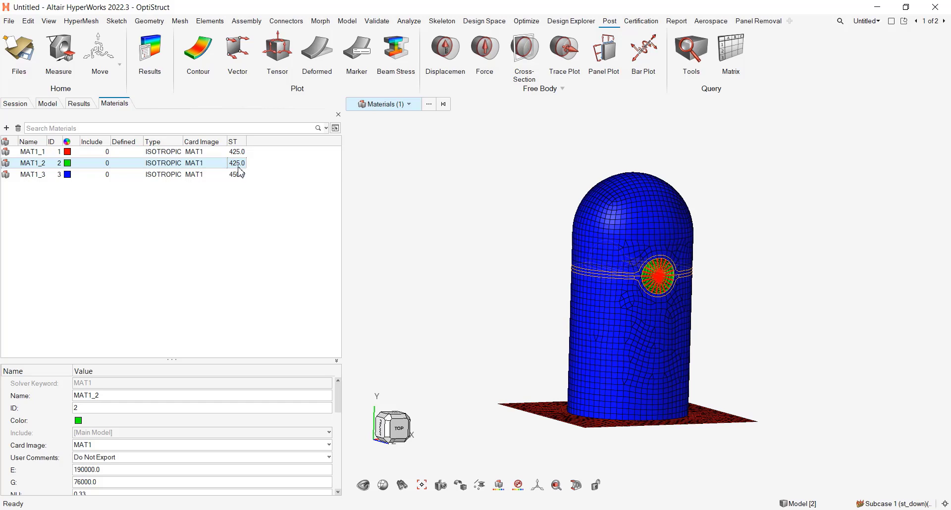
- Add an Endurance metadata entry with value 40 to MAT1_1
{"action": "left_click", "coordinate": [31, 153]}
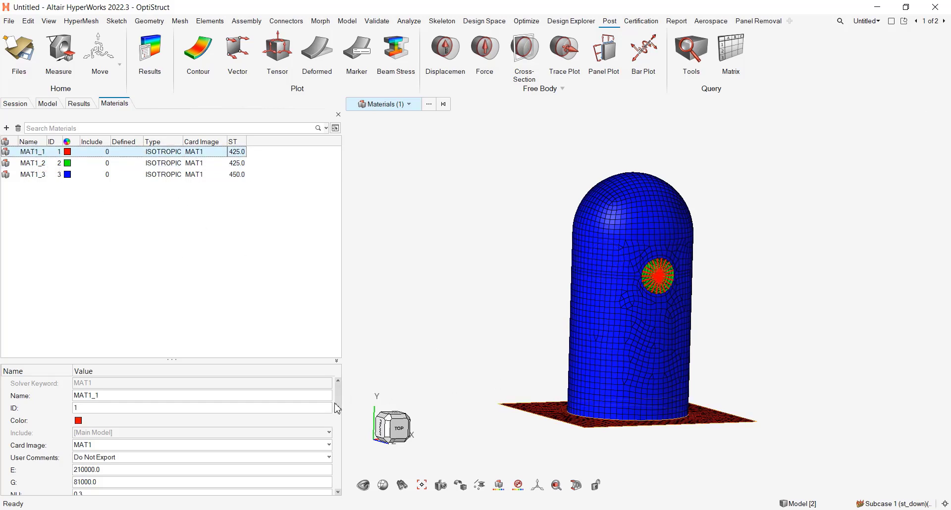
{"action": "left_click_drag", "start_coordinate": [337, 408], "coordinate": [337, 488]}
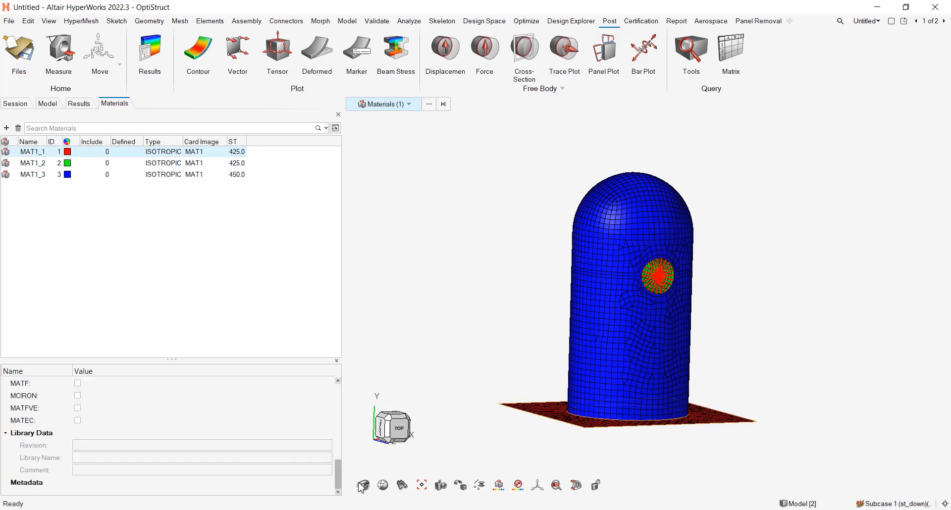
{"action": "right_click", "coordinate": [13, 483]}
{"action": "left_click", "coordinate": [38, 491]}
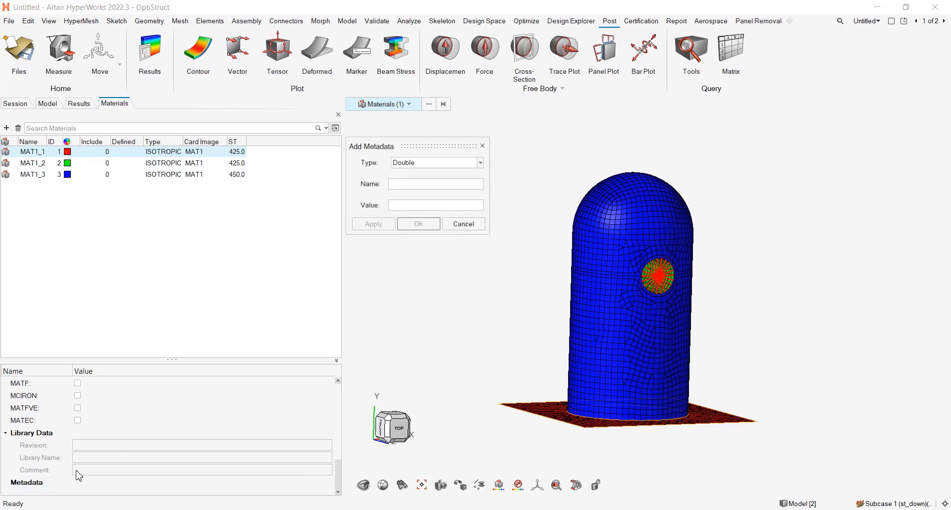
{"action": "type", "text": "Endurance"}
{"action": "left_click", "coordinate": [424, 208]}
{"action": "key", "text": "alt+Tab"}
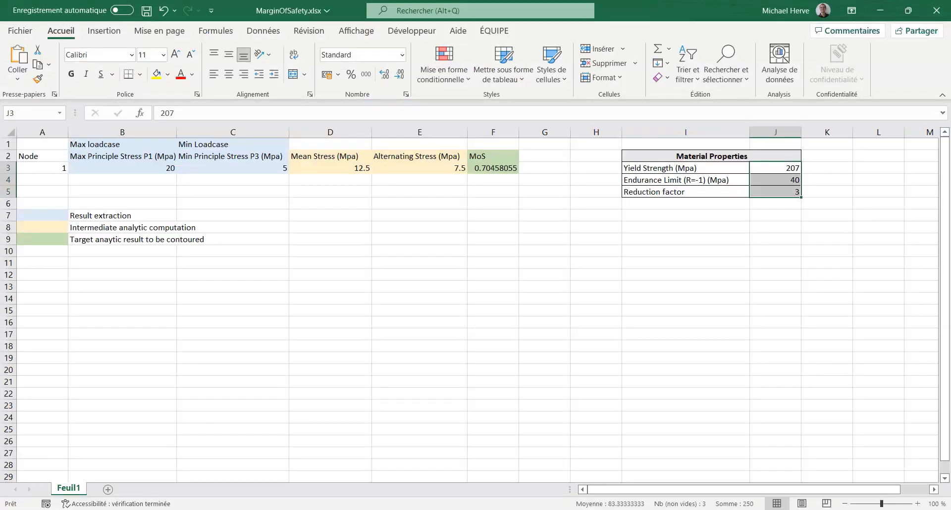
{"action": "key", "text": "alt+Tab"}
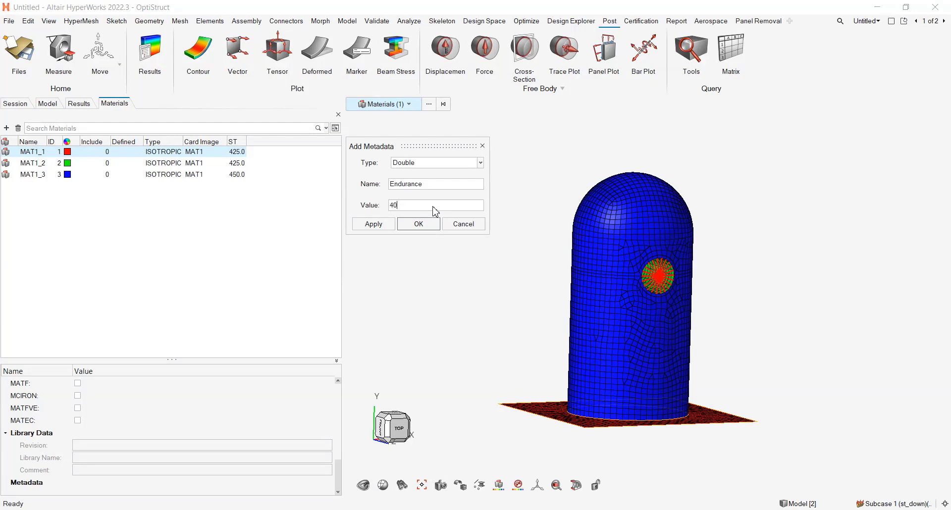
{"action": "left_click", "coordinate": [418, 224]}
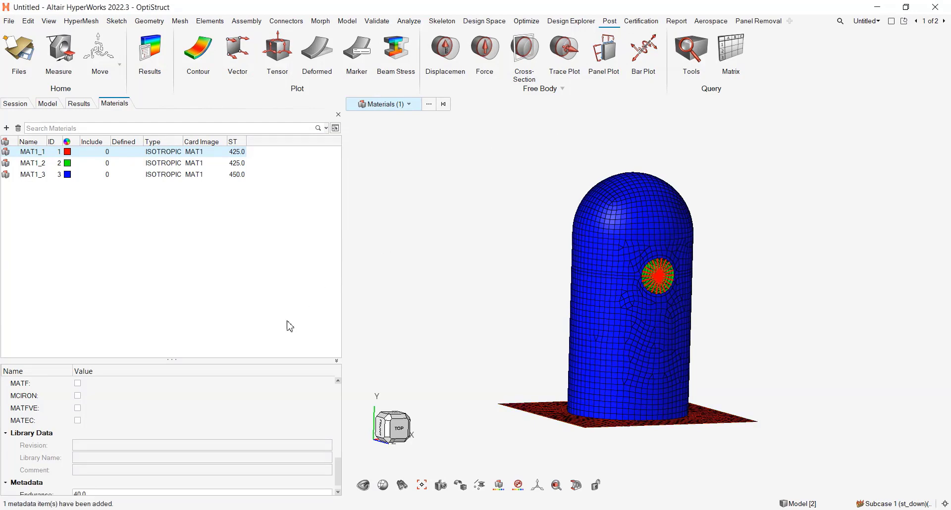
- Add a ReductionFactor metadata entry with value 3 to MAT1_1
{"action": "scroll", "coordinate": [340, 468], "scroll_direction": "down", "scroll_amount": 1}
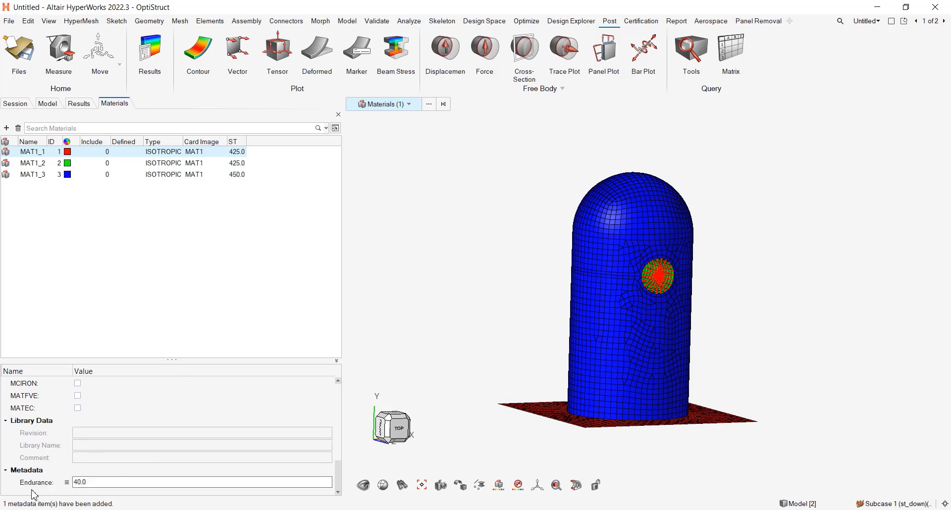
{"action": "right_click", "coordinate": [23, 473]}
{"action": "left_click", "coordinate": [44, 476]}
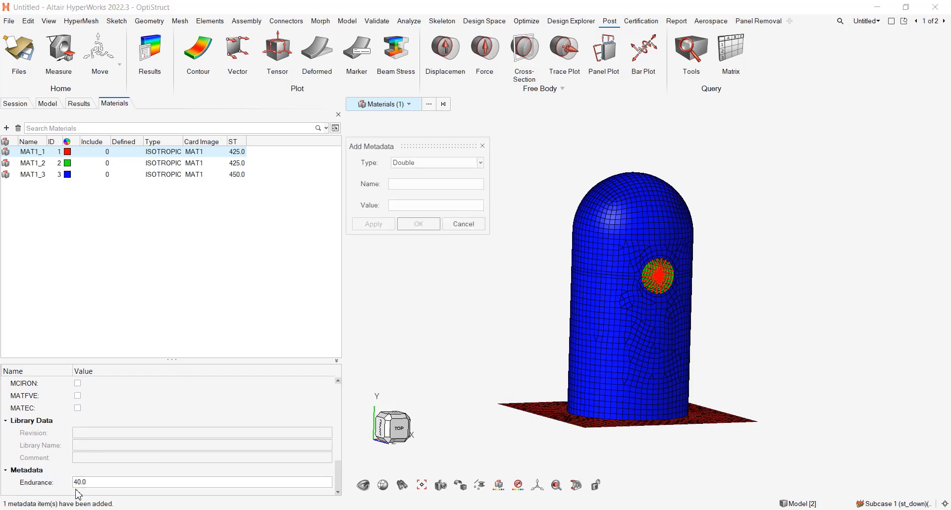
{"action": "left_click", "coordinate": [427, 184]}
{"action": "type", "text": "ReductionFactor"}
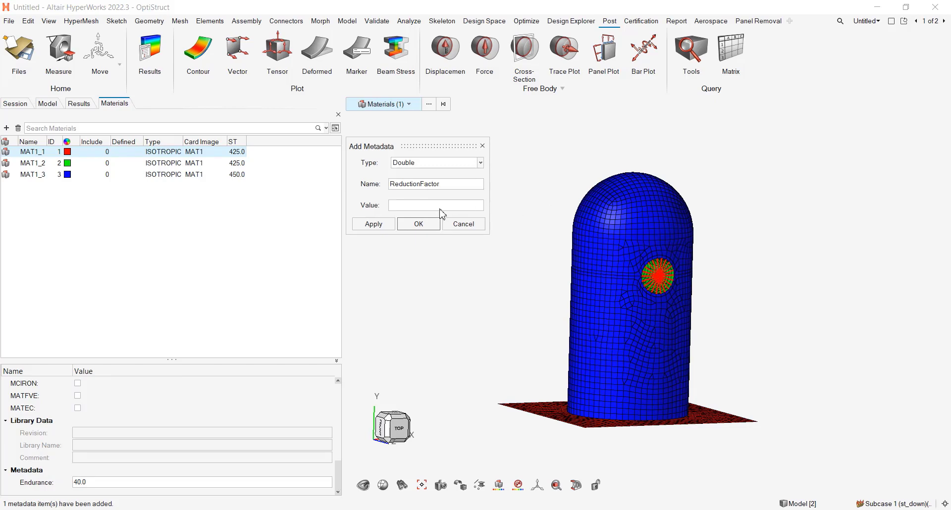
{"action": "left_click", "coordinate": [434, 207]}
{"action": "type", "text": "3"}
{"action": "left_click", "coordinate": [375, 225]}
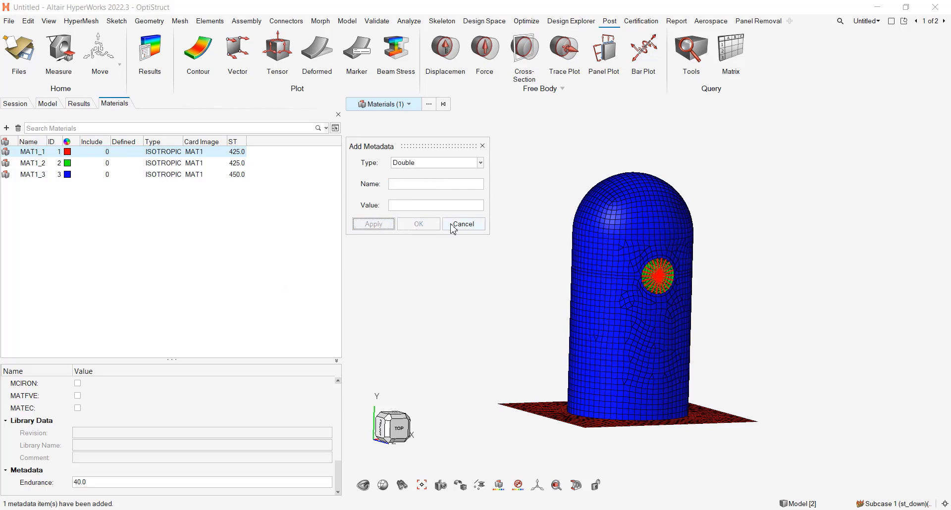
- Show Endurance and ReductionFactor as columns in the widened materials table
{"action": "left_click", "coordinate": [483, 146]}
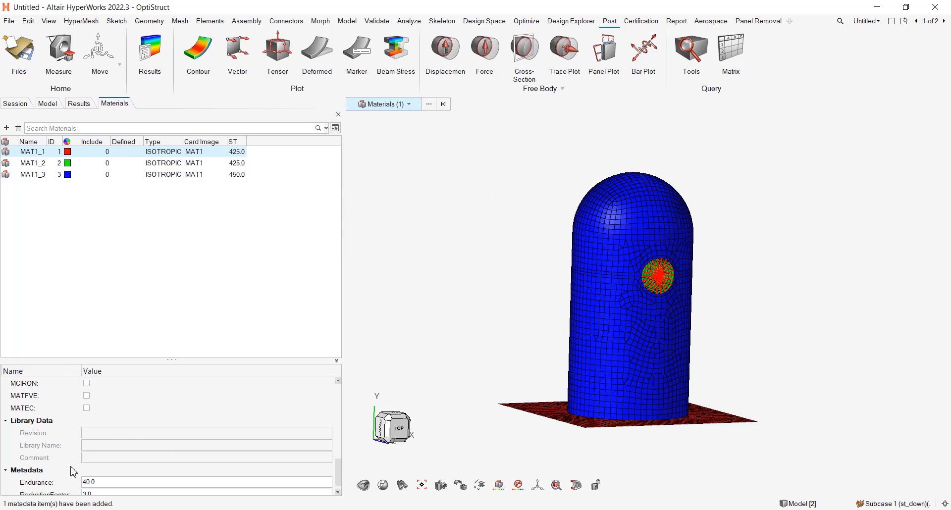
{"action": "right_click", "coordinate": [74, 483]}
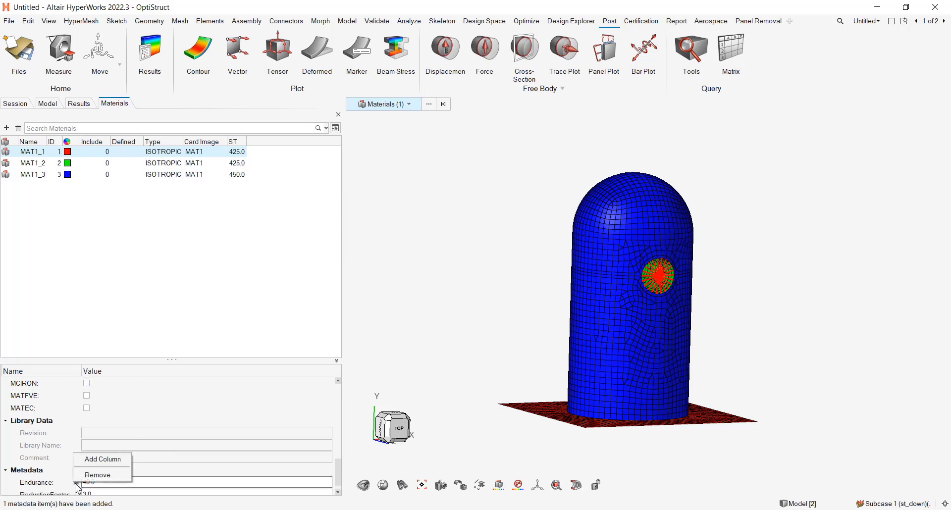
{"action": "left_click", "coordinate": [94, 461]}
{"action": "right_click", "coordinate": [78, 493]}
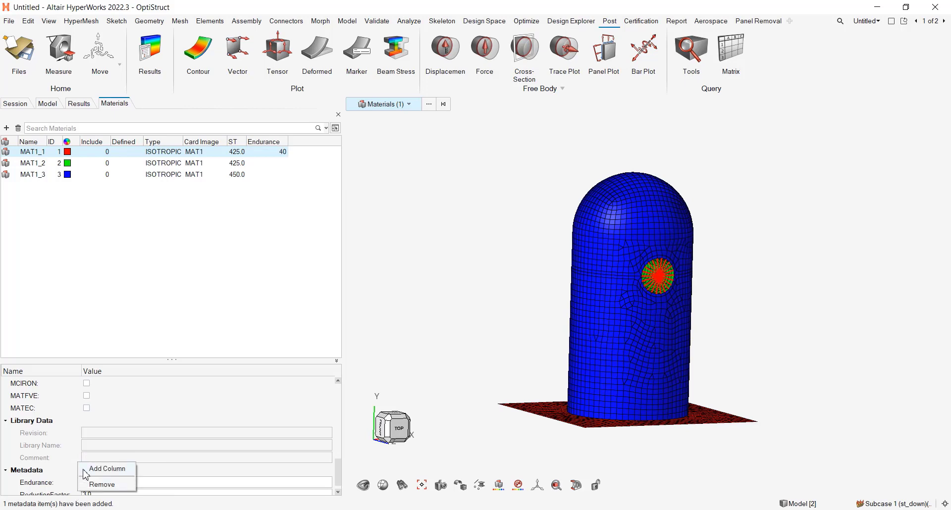
{"action": "left_click", "coordinate": [94, 469]}
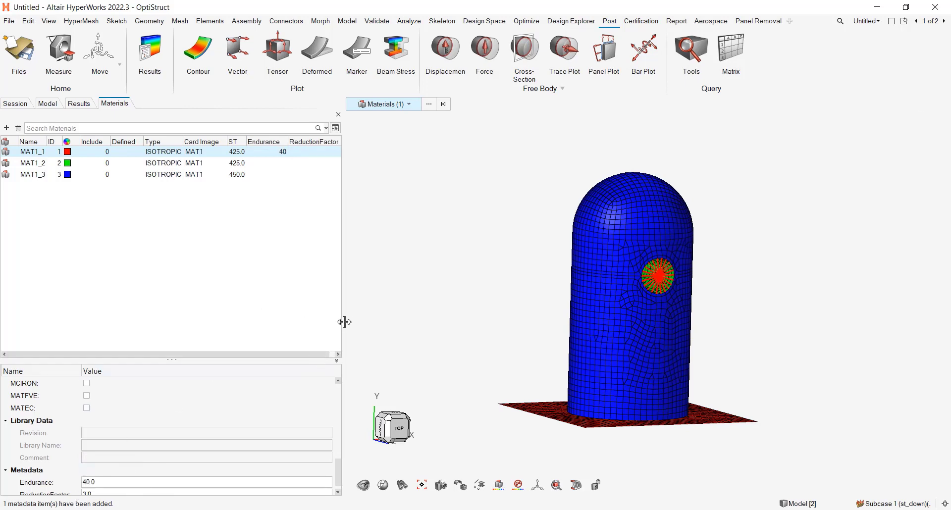
{"action": "left_click_drag", "start_coordinate": [344, 322], "coordinate": [378, 322]}
- Set Endurance 40 and ReductionFactor 3 for MAT1_2, and Endurance 35 and ReductionFactor 2 for MAT1_3
{"action": "double_click", "coordinate": [282, 163]}
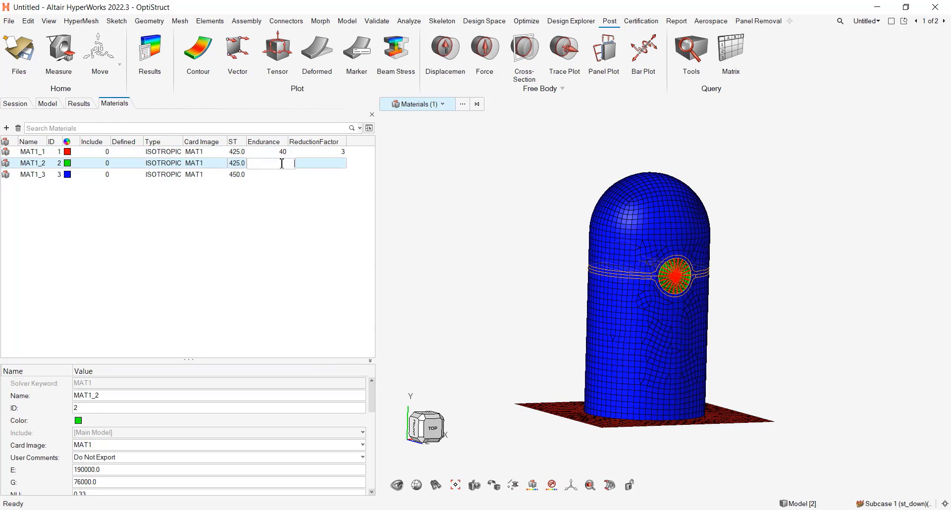
{"action": "type", "text": "35"}
{"action": "double_click", "coordinate": [271, 175]}
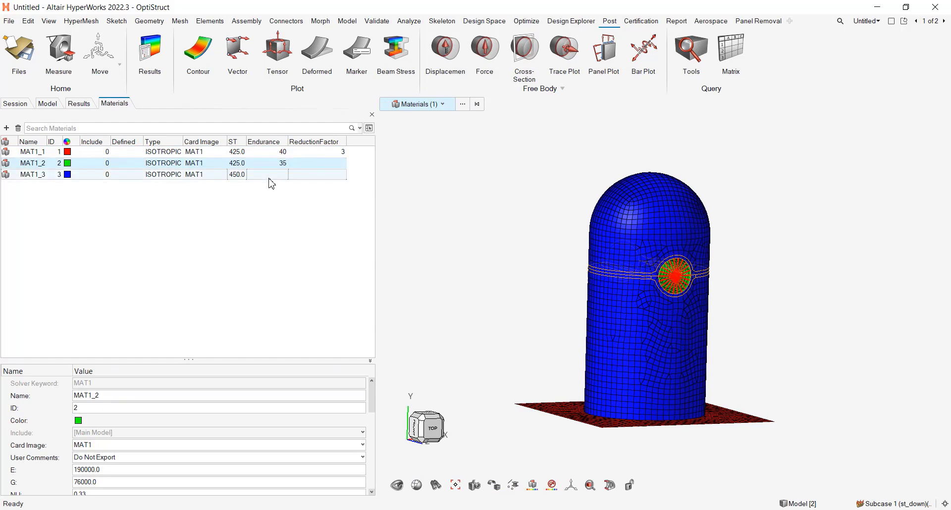
{"action": "type", "text": "35"}
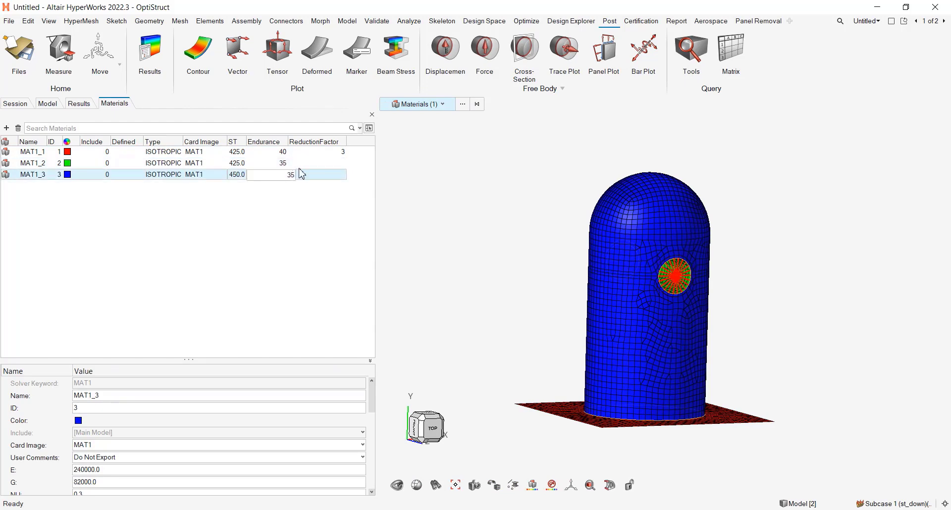
{"action": "double_click", "coordinate": [335, 162]}
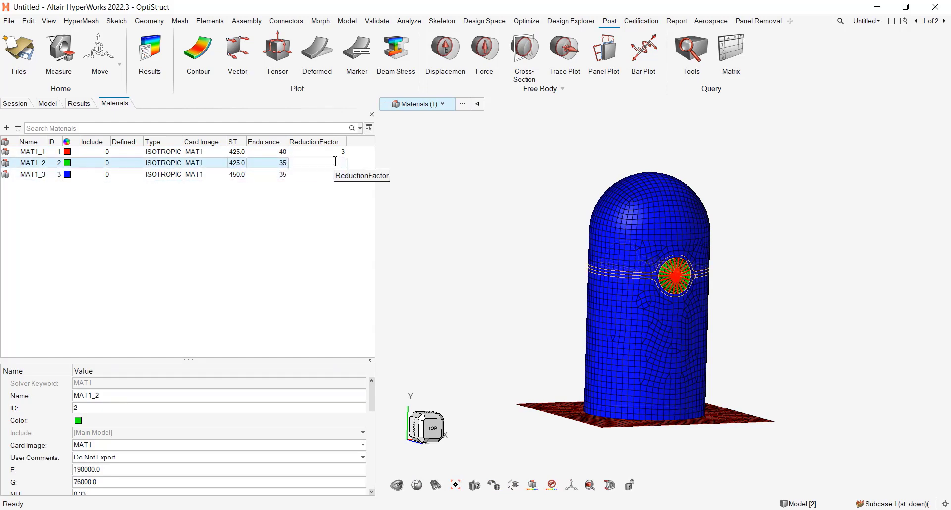
{"action": "left_click", "coordinate": [283, 152]}
{"action": "double_click", "coordinate": [283, 163]}
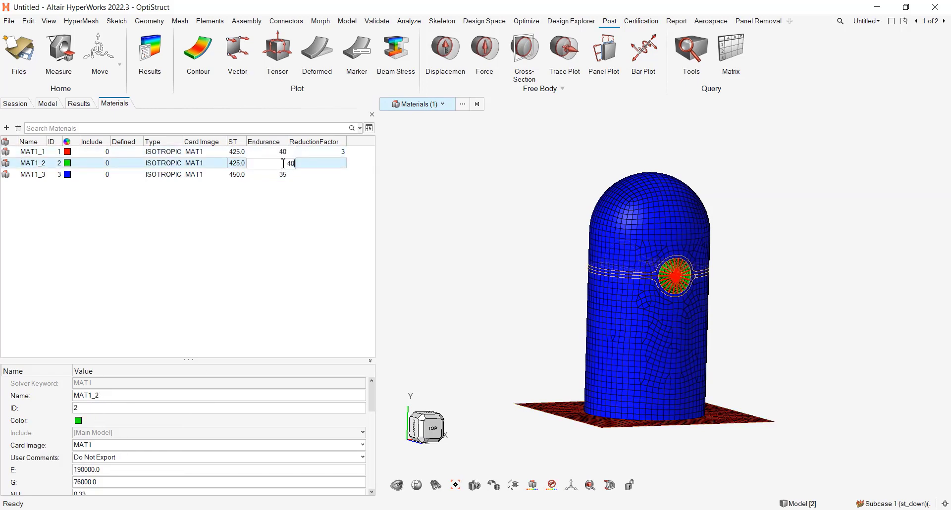
{"action": "left_click", "coordinate": [338, 164]}
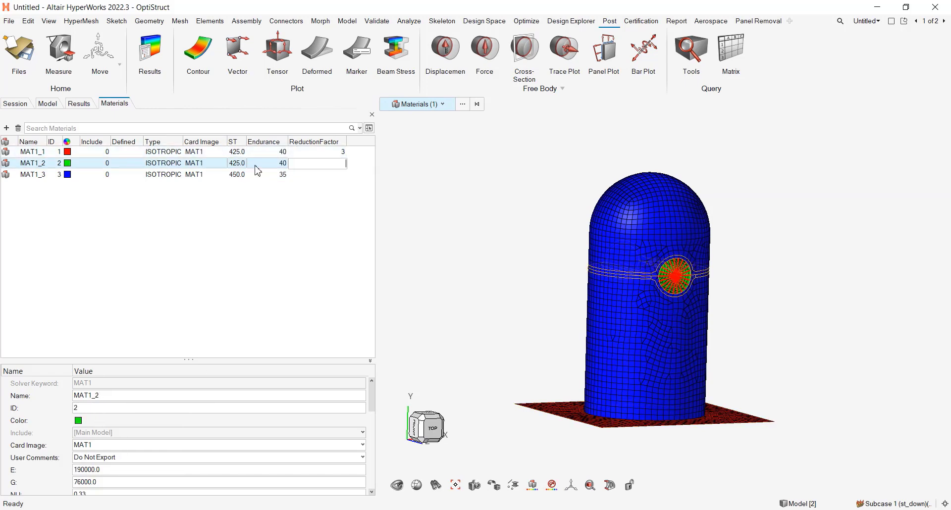
{"action": "double_click", "coordinate": [331, 163]}
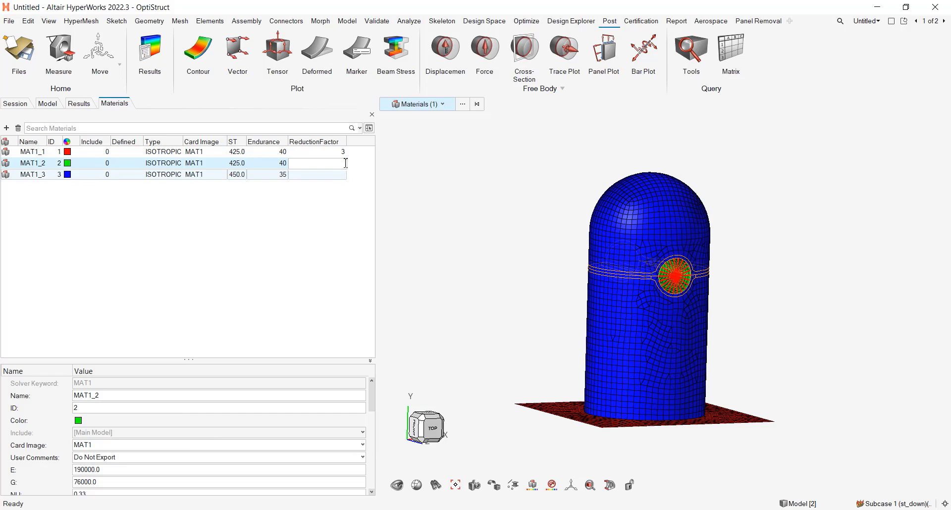
{"action": "type", "text": "3"}
{"action": "double_click", "coordinate": [313, 174]}
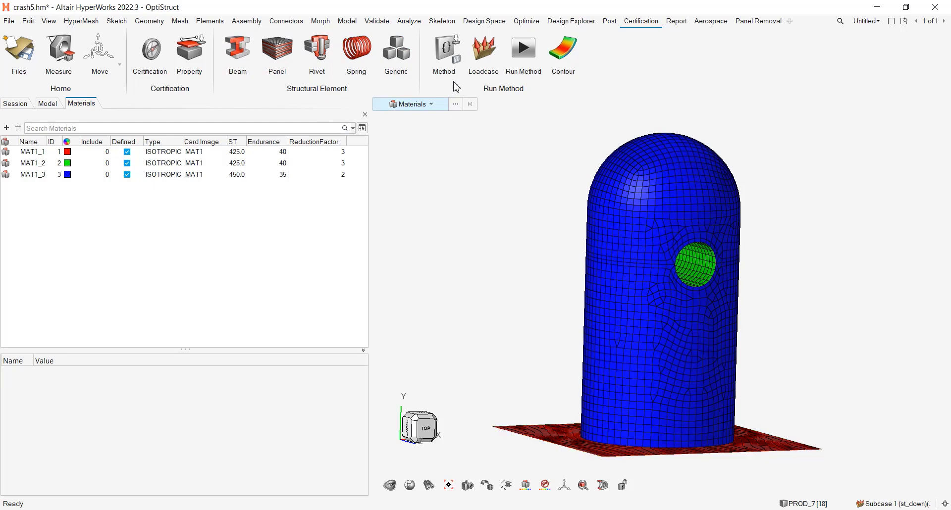
{"action": "left_click", "coordinate": [447, 50]}
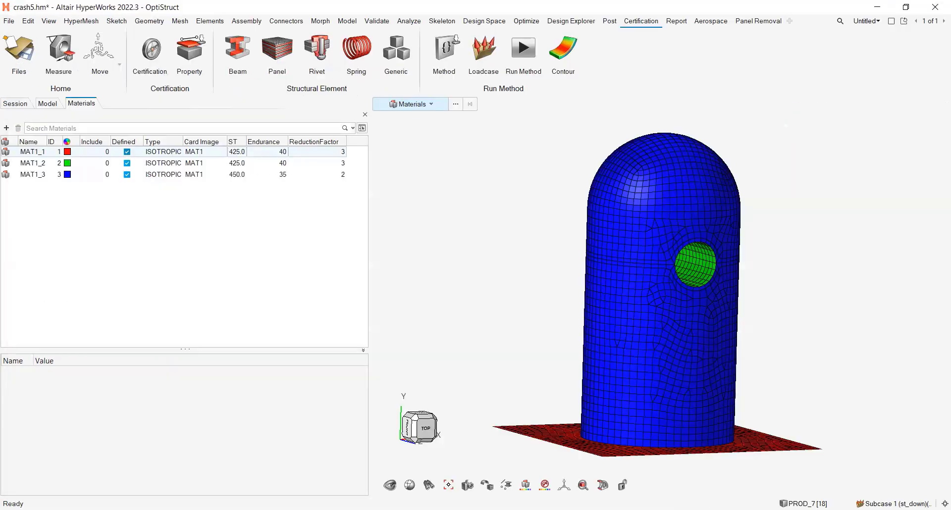
- Show the Method Manager's Resources, including MS_safety.py with MSFatigue, and cancel the resource import dialog
{"action": "left_click", "coordinate": [444, 54]}
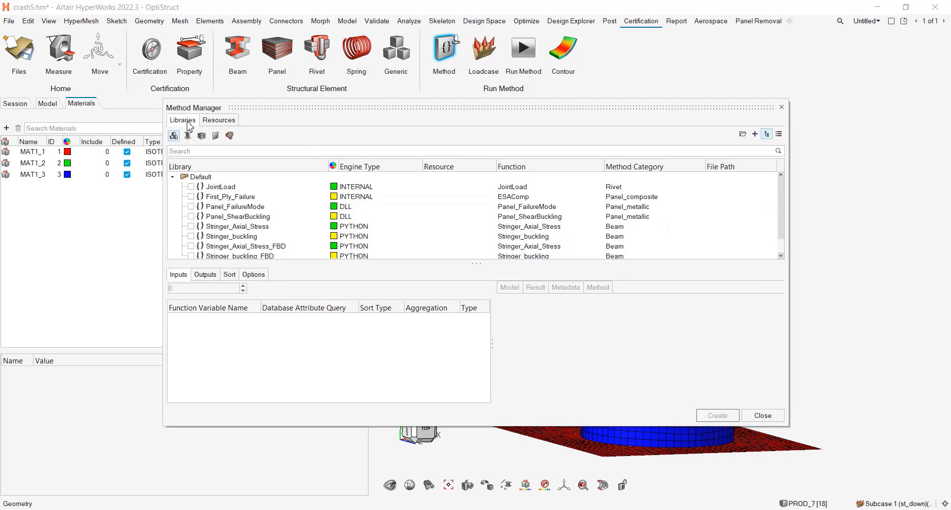
{"action": "left_click", "coordinate": [221, 121]}
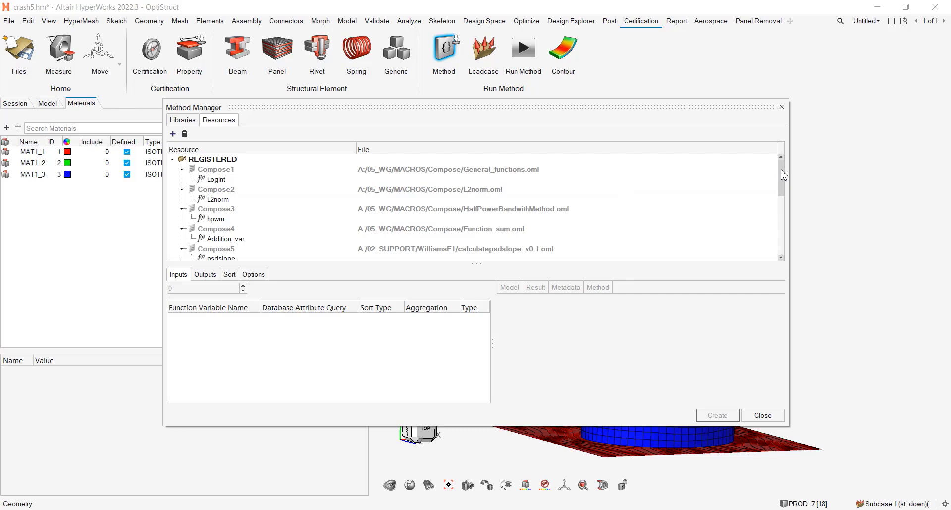
{"action": "left_click_drag", "start_coordinate": [782, 175], "coordinate": [807, 249]}
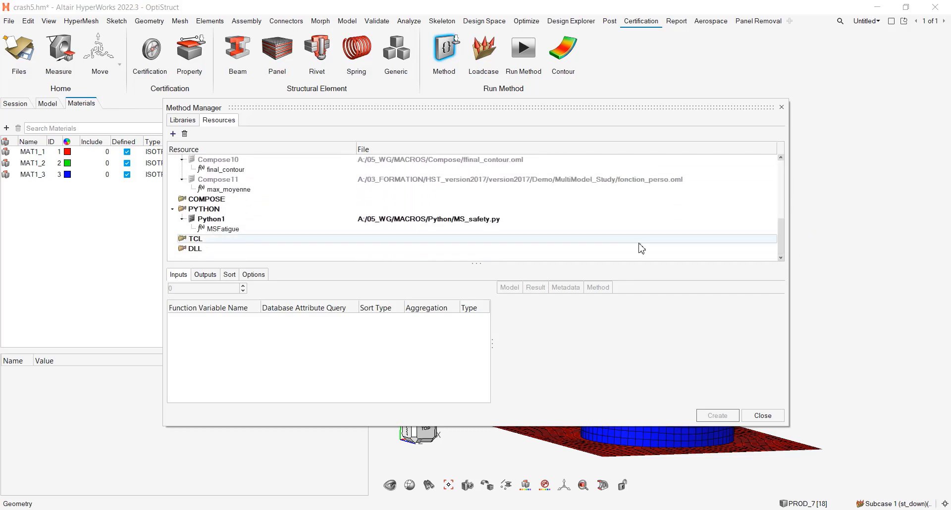
{"action": "left_click", "coordinate": [173, 134]}
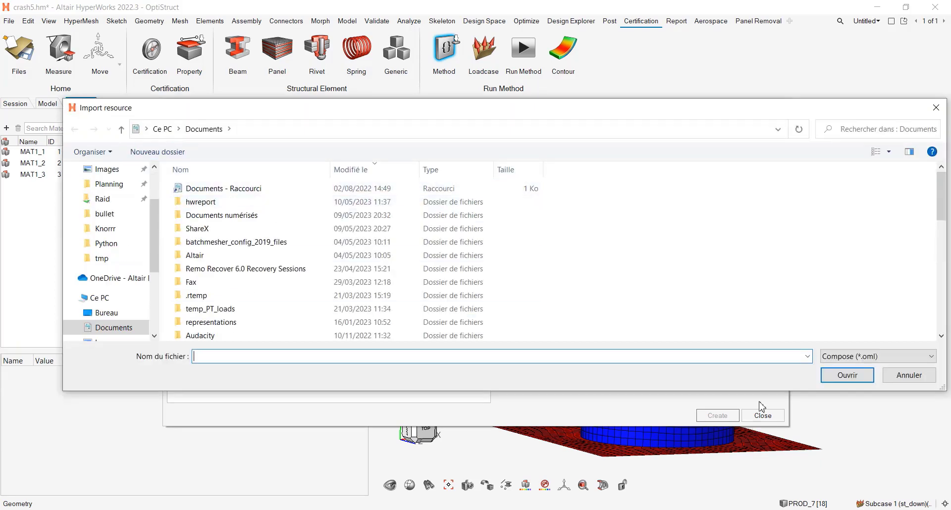
{"action": "left_click", "coordinate": [844, 356]}
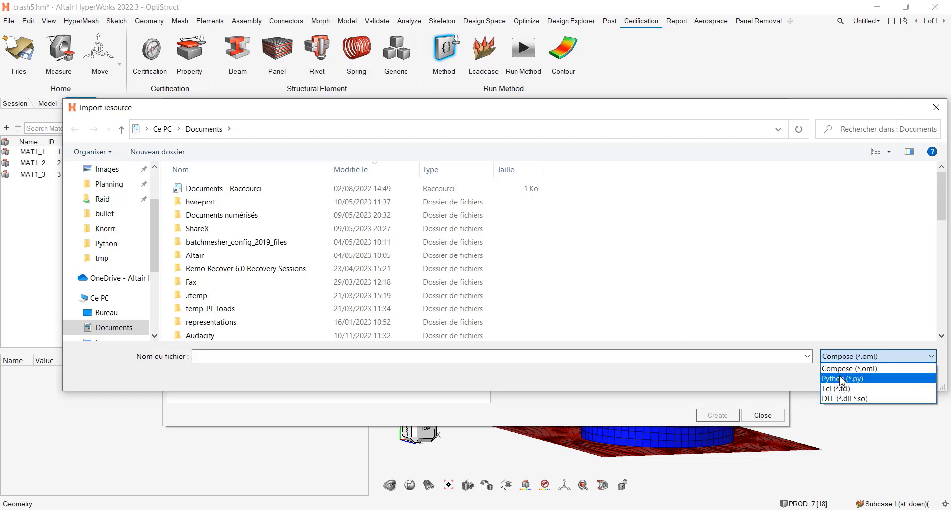
{"action": "left_click", "coordinate": [936, 108]}
{"action": "left_click", "coordinate": [936, 107]}
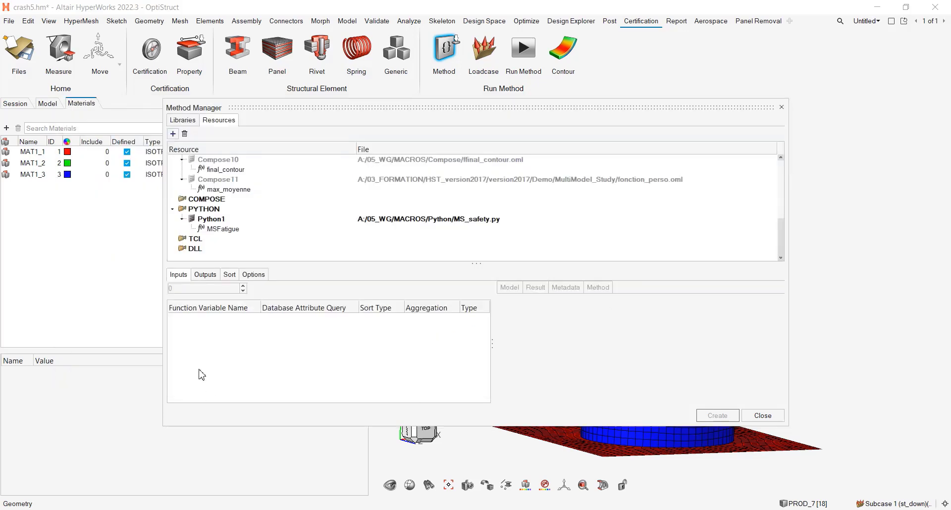
- Return to the Libraries list, then create a new method library and rename it
{"action": "left_click", "coordinate": [184, 121]}
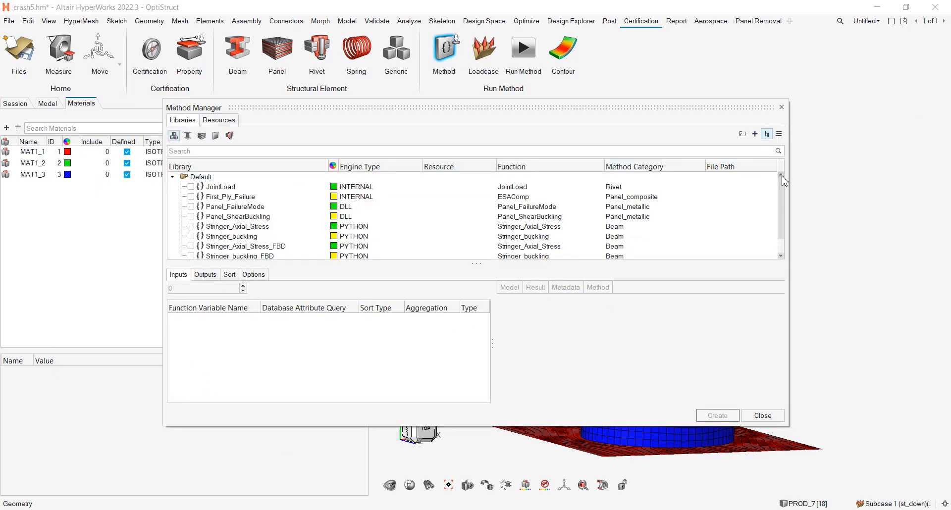
{"action": "left_click_drag", "start_coordinate": [780, 185], "coordinate": [791, 203]}
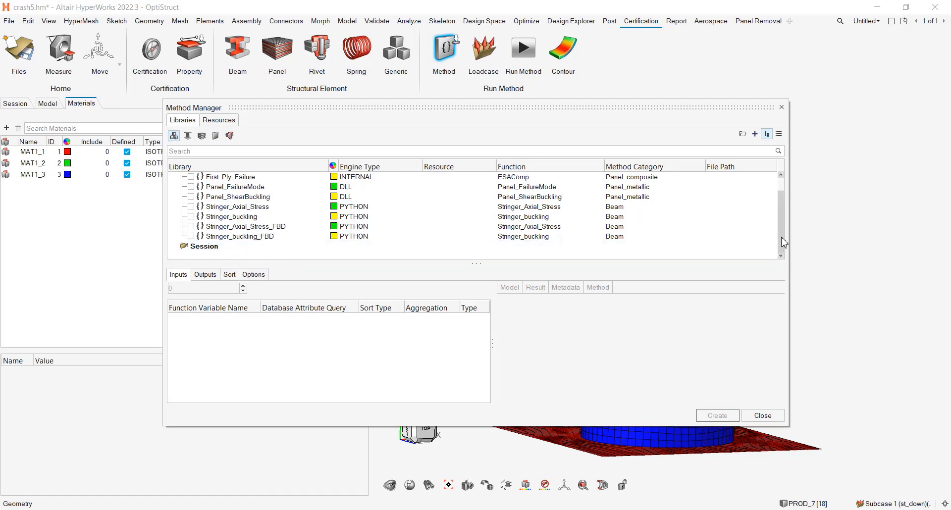
{"action": "left_click_drag", "start_coordinate": [788, 205], "coordinate": [788, 191]}
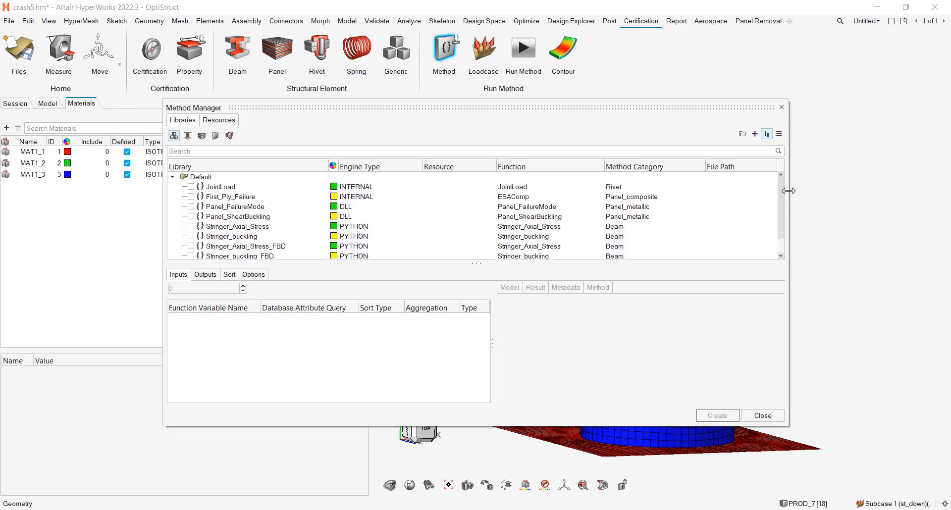
{"action": "left_click", "coordinate": [754, 135]}
{"action": "double_click", "coordinate": [217, 177]}
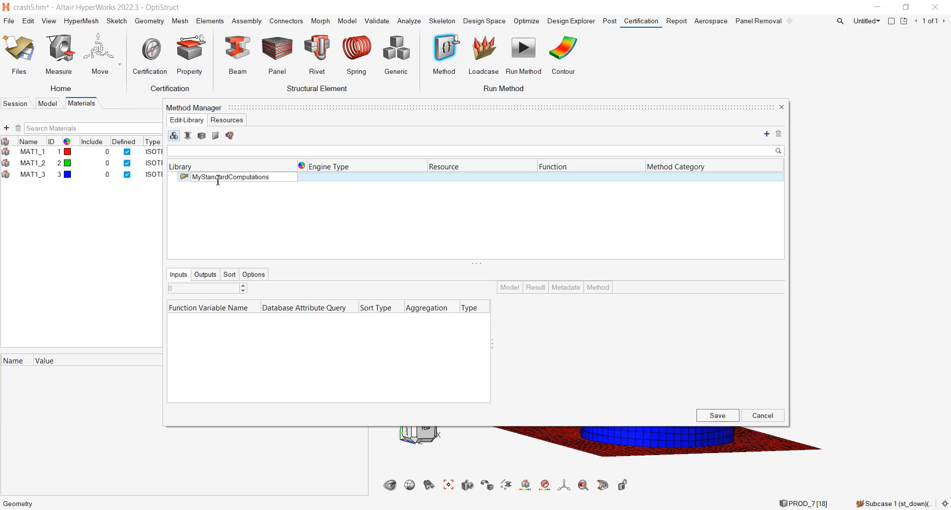
{"action": "key", "text": "Return"}
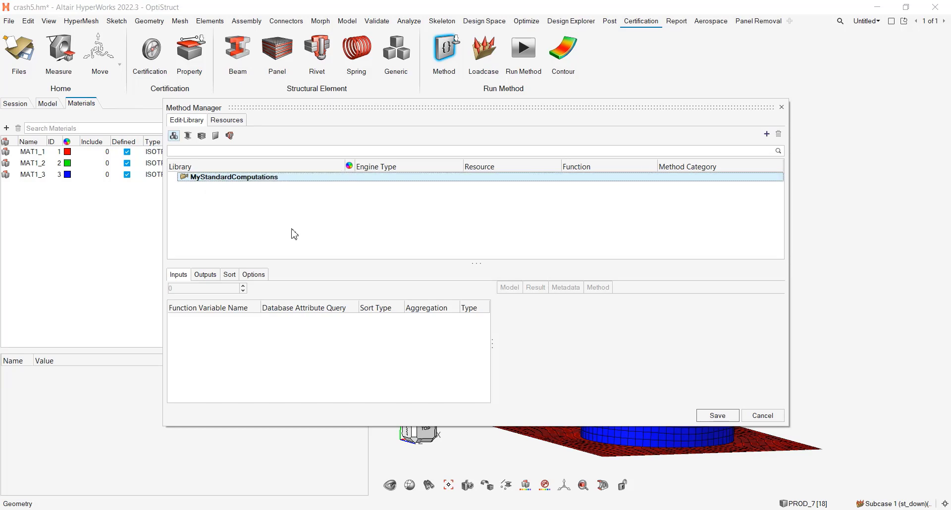
- Save the library over MyComputationMethods.xml in A:\05_WG\MACROS\Certification
{"action": "left_click", "coordinate": [704, 414]}
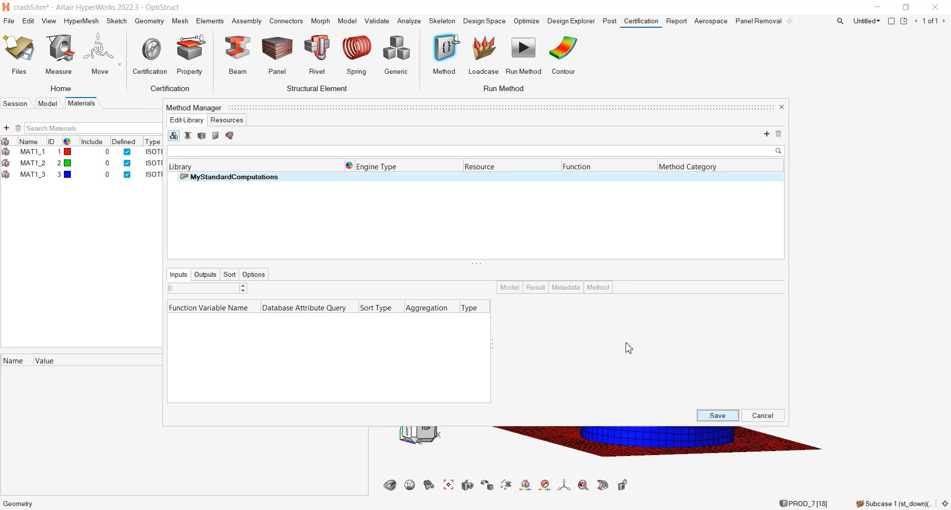
{"action": "left_click", "coordinate": [493, 280]}
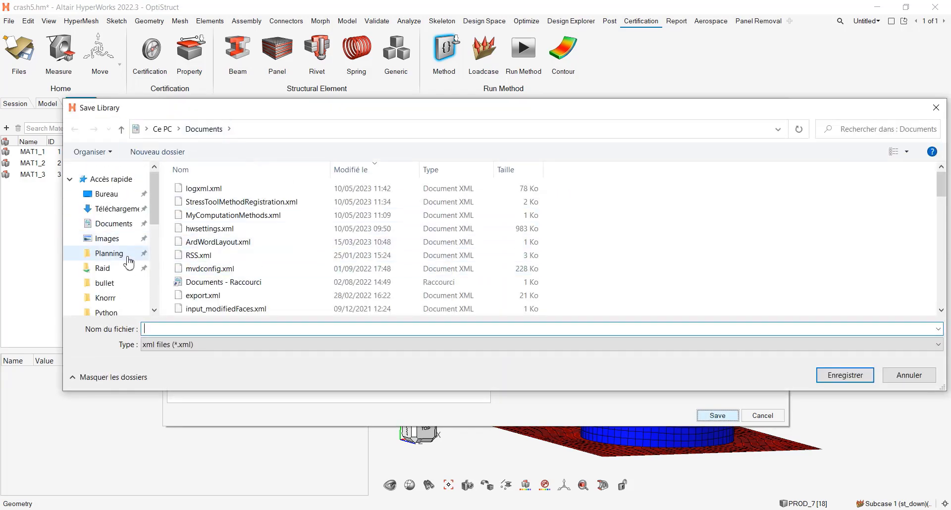
{"action": "scroll", "coordinate": [129, 262], "scroll_direction": "down", "scroll_amount": 6}
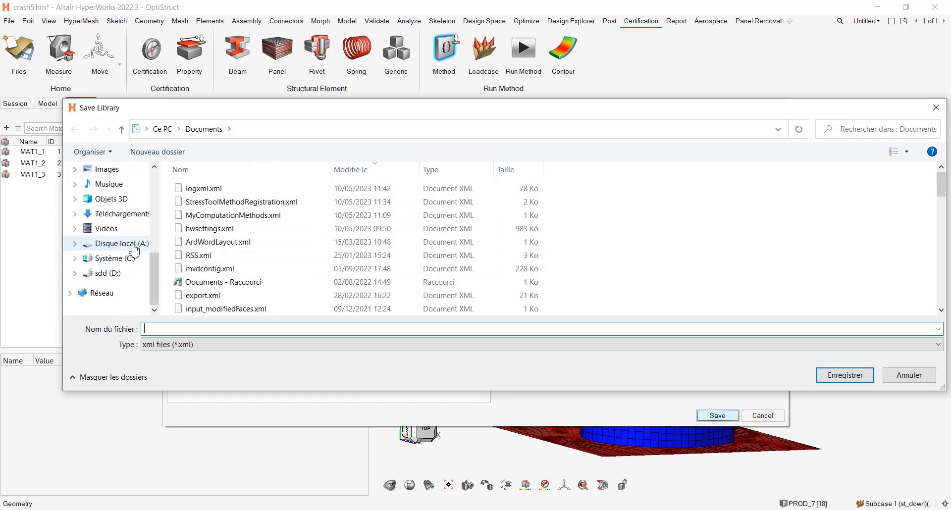
{"action": "left_click", "coordinate": [132, 246]}
{"action": "scroll", "coordinate": [225, 277], "scroll_direction": "down", "scroll_amount": 3}
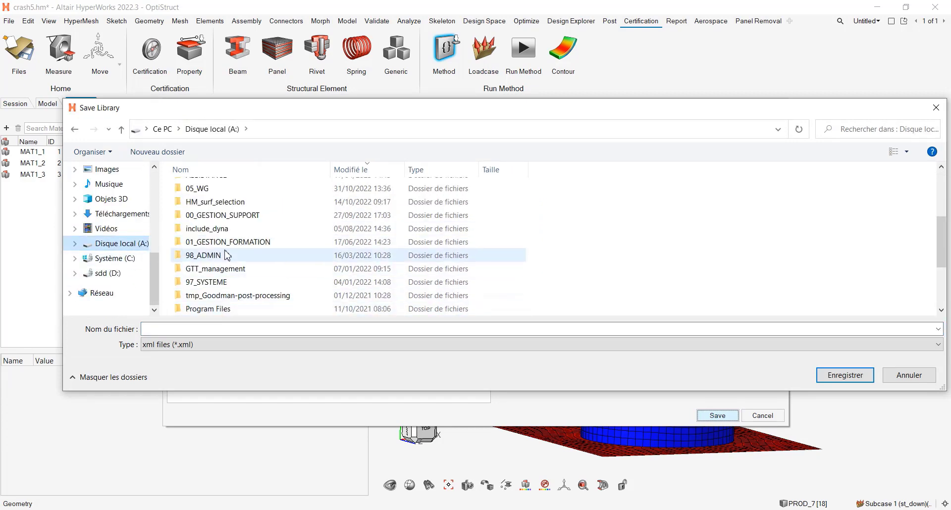
{"action": "double_click", "coordinate": [201, 189]}
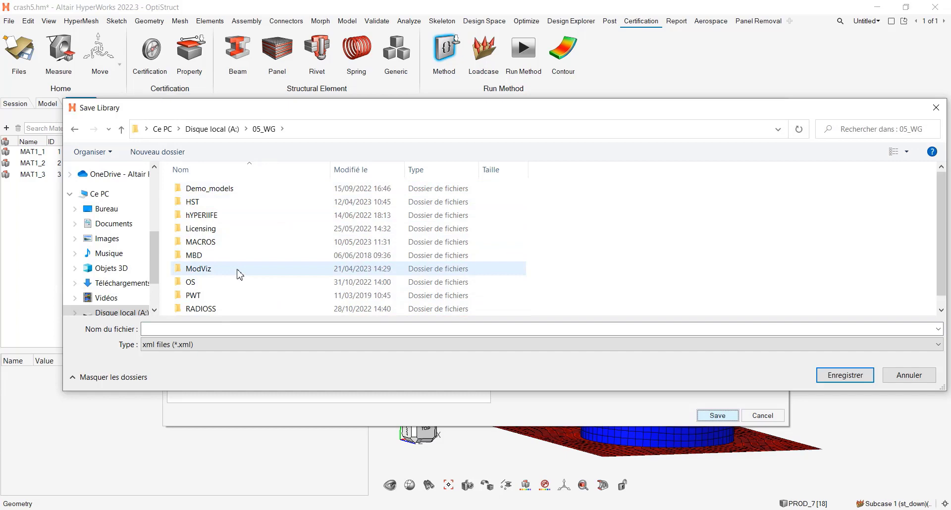
{"action": "double_click", "coordinate": [209, 242]}
{"action": "left_click", "coordinate": [208, 203]}
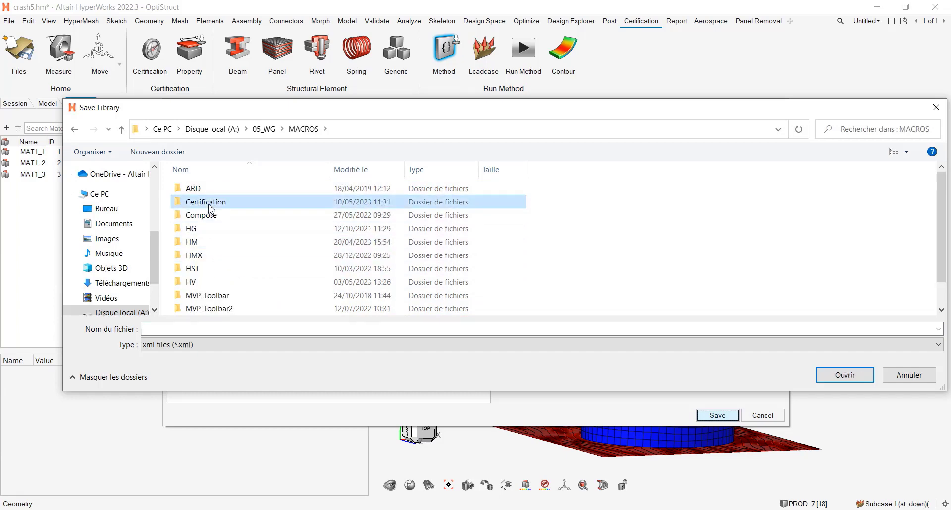
{"action": "double_click", "coordinate": [209, 204]}
{"action": "left_click", "coordinate": [218, 189]}
{"action": "left_click", "coordinate": [847, 376]}
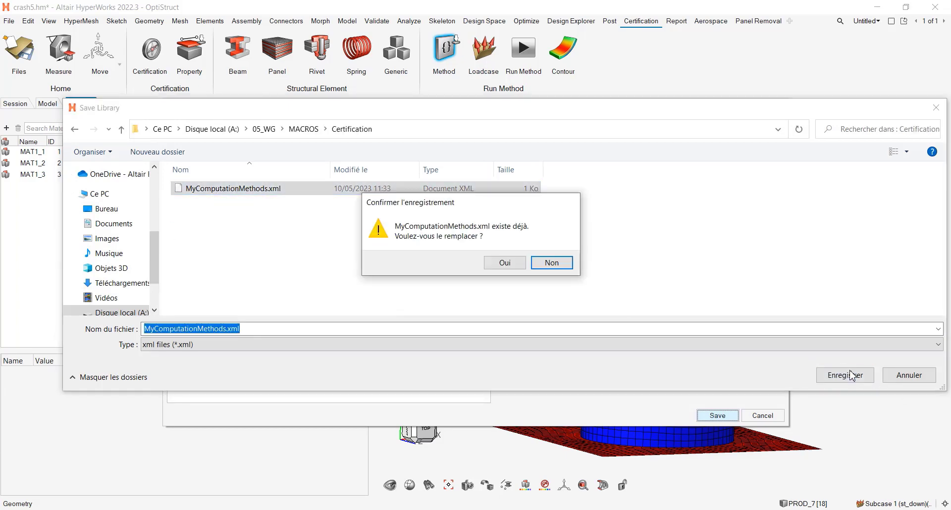
{"action": "left_click", "coordinate": [506, 263]}
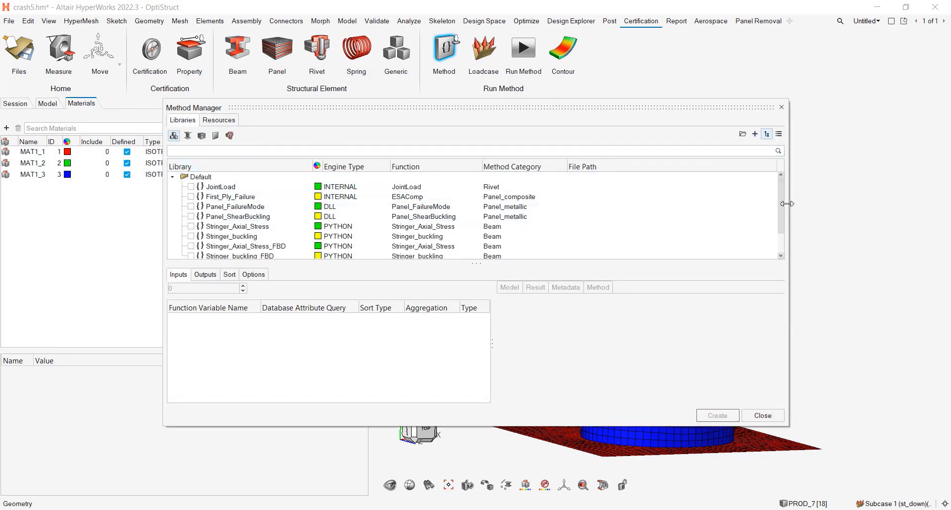
- Add a method named MoS to MyStandardComputations and set its engine type to PYTHON
{"action": "scroll", "coordinate": [785, 212], "scroll_direction": "down", "scroll_amount": 1}
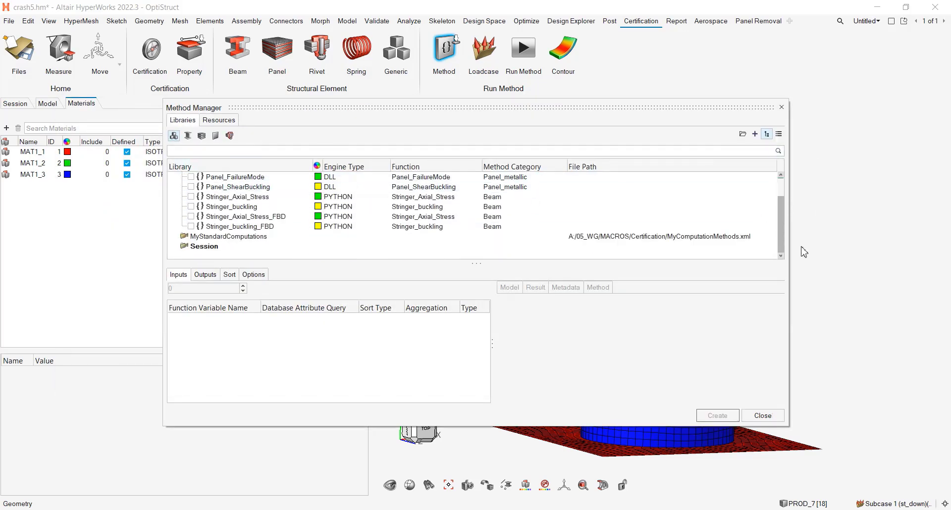
{"action": "right_click", "coordinate": [258, 239]}
{"action": "left_click", "coordinate": [286, 244]}
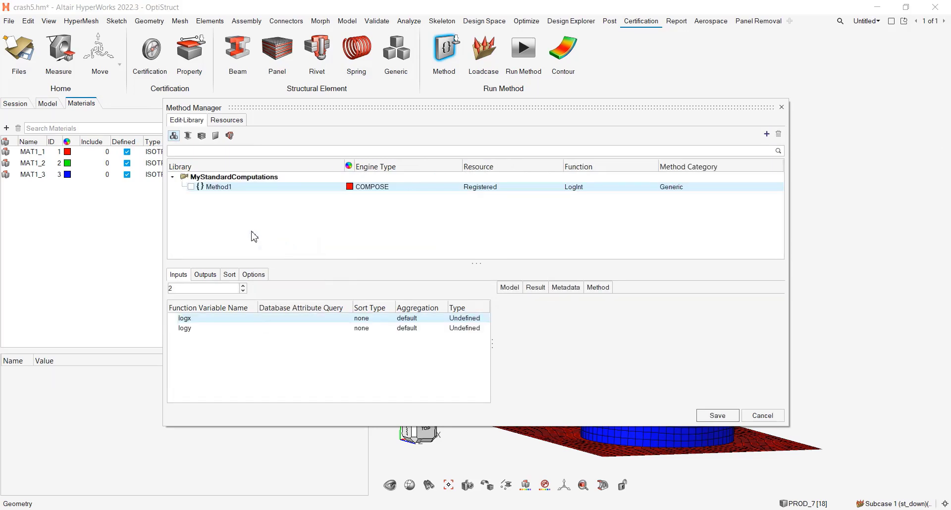
{"action": "left_click", "coordinate": [191, 187]}
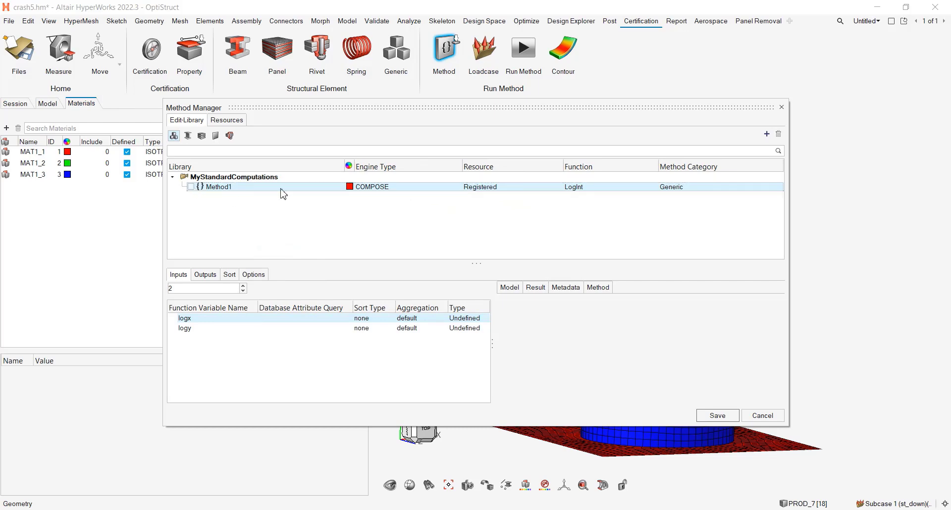
{"action": "double_click", "coordinate": [229, 187]}
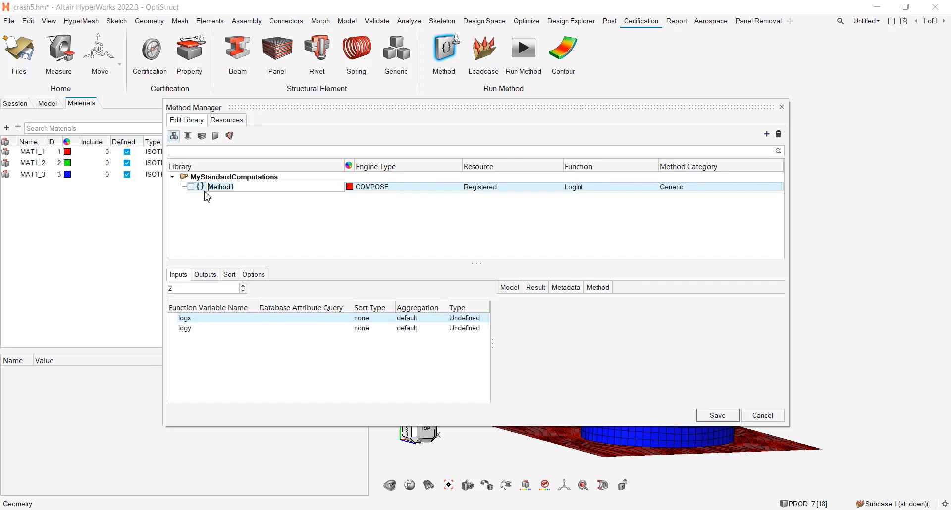
{"action": "type", "text": "MoS"}
{"action": "key", "text": "Return"}
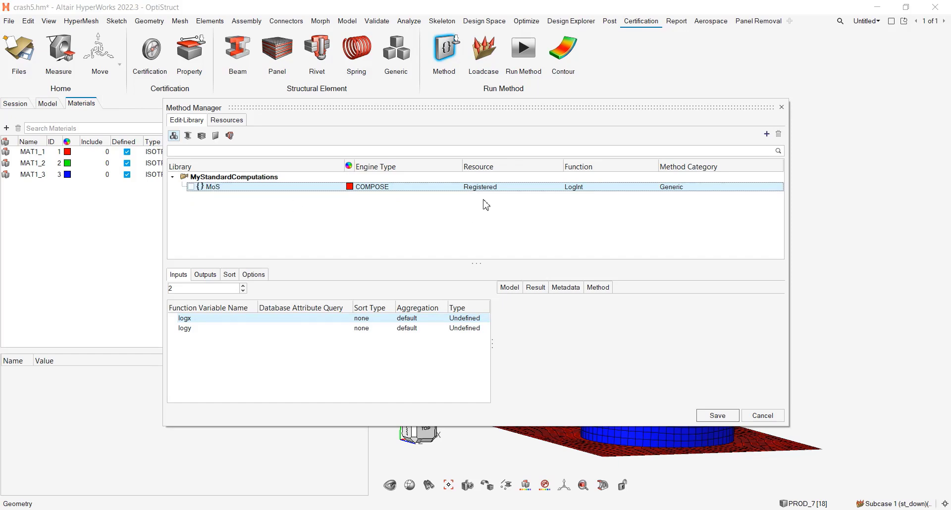
{"action": "left_click", "coordinate": [446, 187]}
{"action": "left_click", "coordinate": [425, 208]}
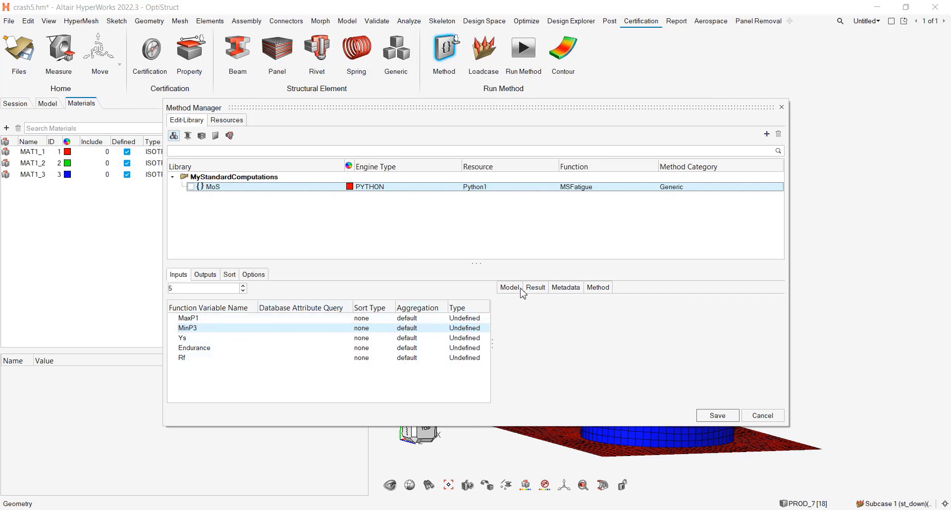
- Browse the result attributes to Principal Stress P1 and save the method definition
{"action": "left_click", "coordinate": [537, 289]}
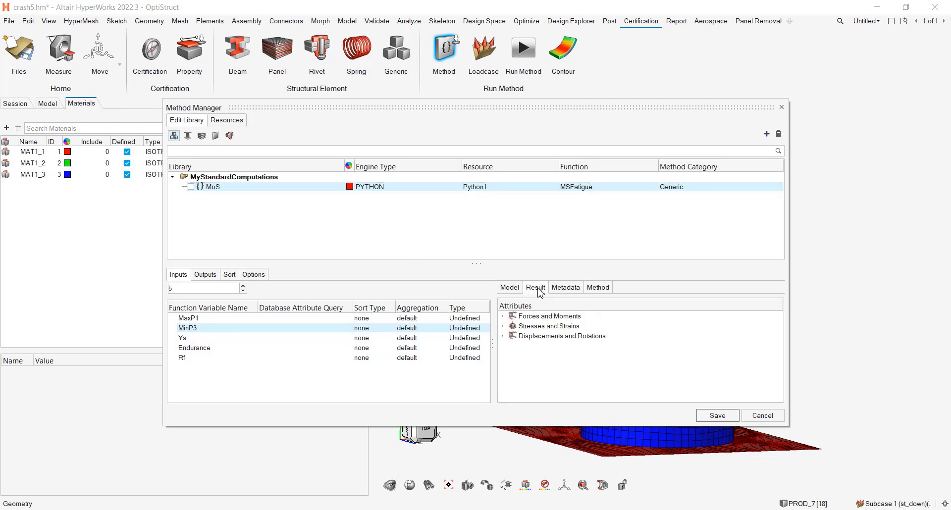
{"action": "left_click", "coordinate": [503, 326]}
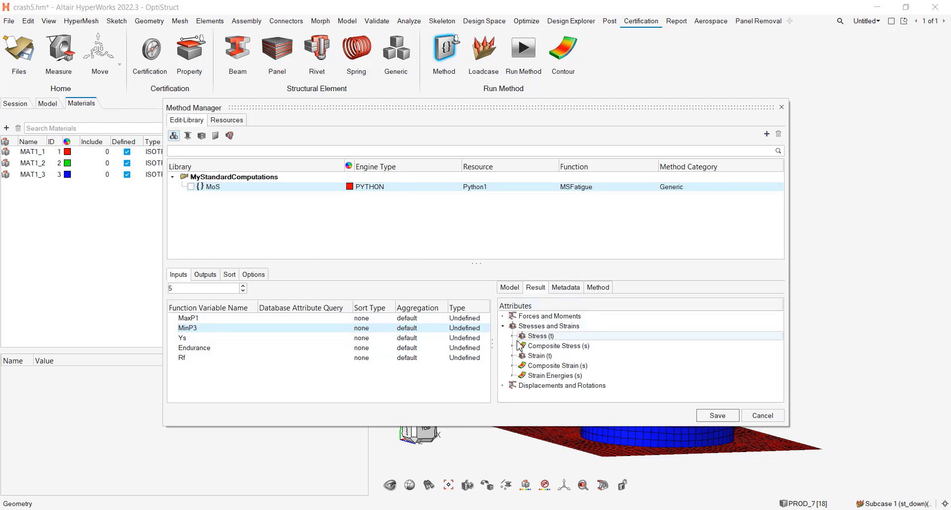
{"action": "left_click", "coordinate": [513, 336]}
{"action": "scroll", "coordinate": [531, 365], "scroll_direction": "down", "scroll_amount": 1}
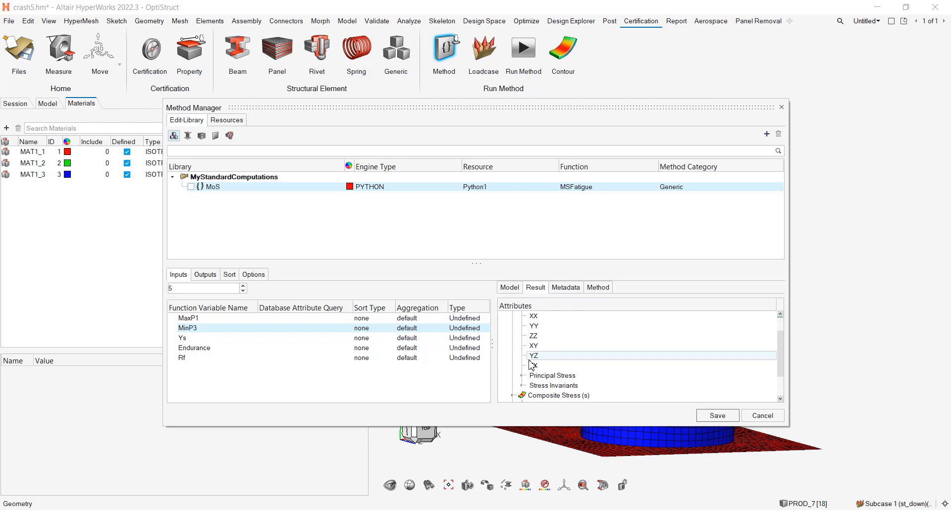
{"action": "left_click", "coordinate": [522, 376]}
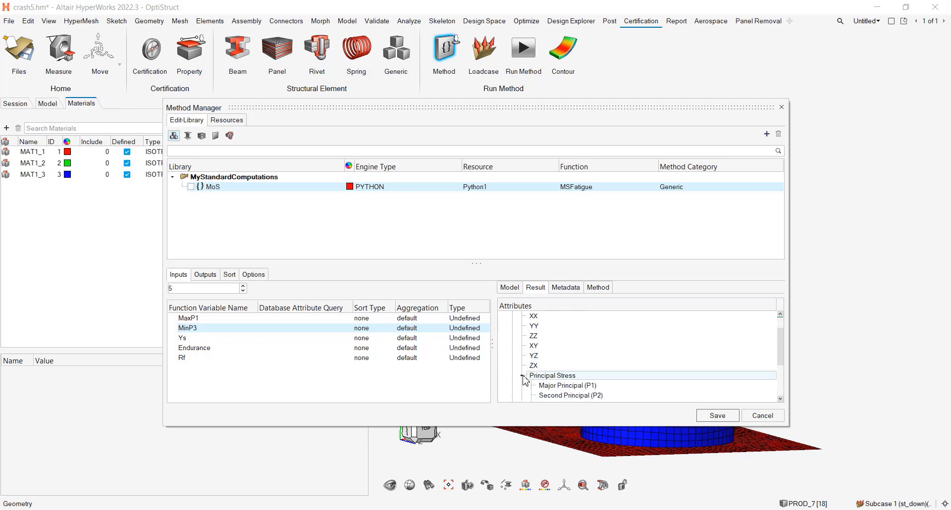
{"action": "left_click", "coordinate": [549, 389]}
{"action": "left_click", "coordinate": [716, 416]}
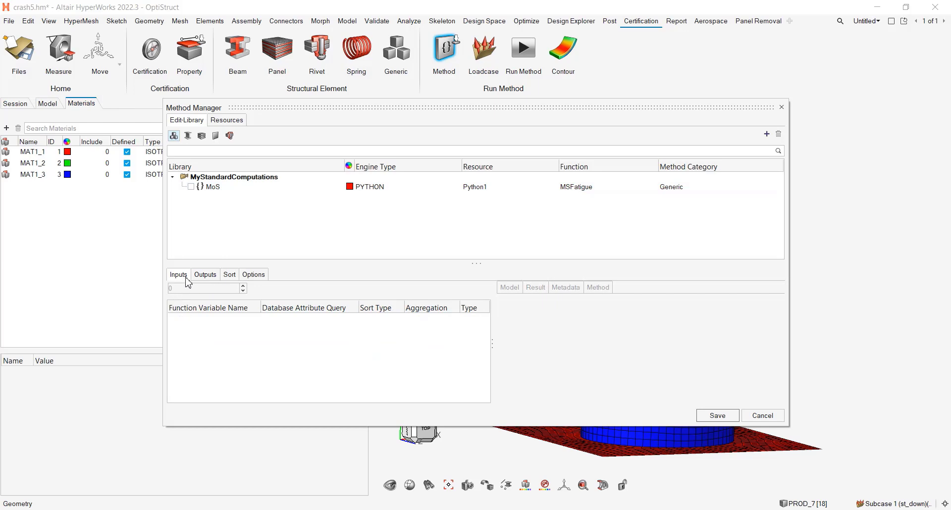
- Assign Stress P1 to MoS's MaxP1 input, taking the max across loadcases
{"action": "left_click", "coordinate": [213, 187]}
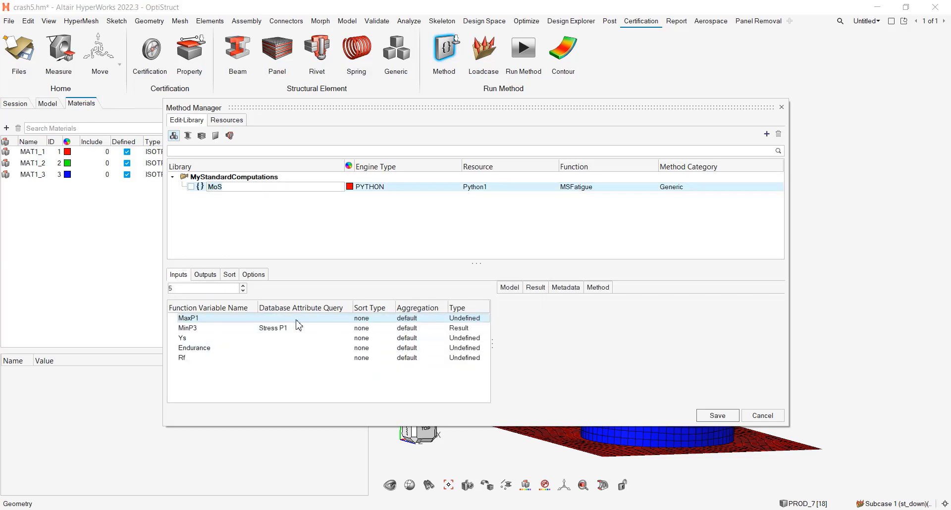
{"action": "left_click", "coordinate": [536, 288]}
{"action": "left_click", "coordinate": [503, 327]}
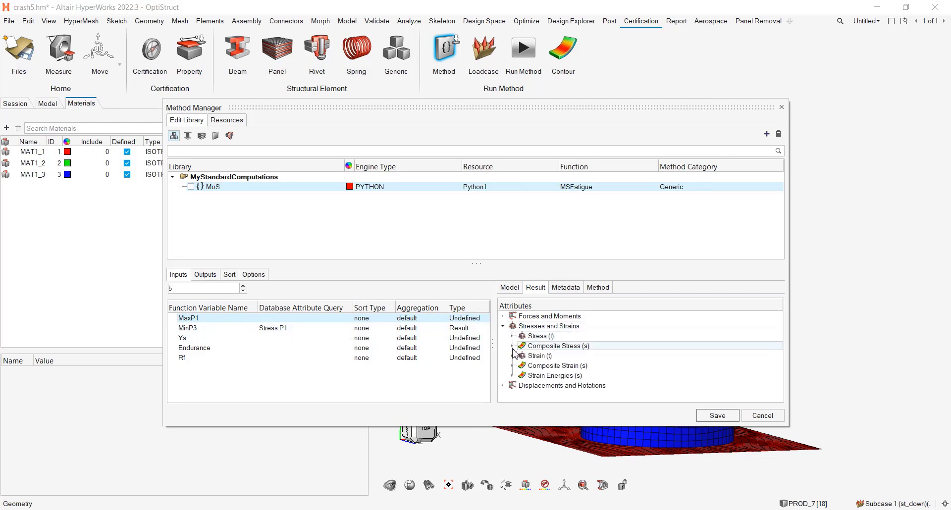
{"action": "left_click", "coordinate": [513, 337]}
{"action": "scroll", "coordinate": [516, 347], "scroll_direction": "down", "scroll_amount": 2}
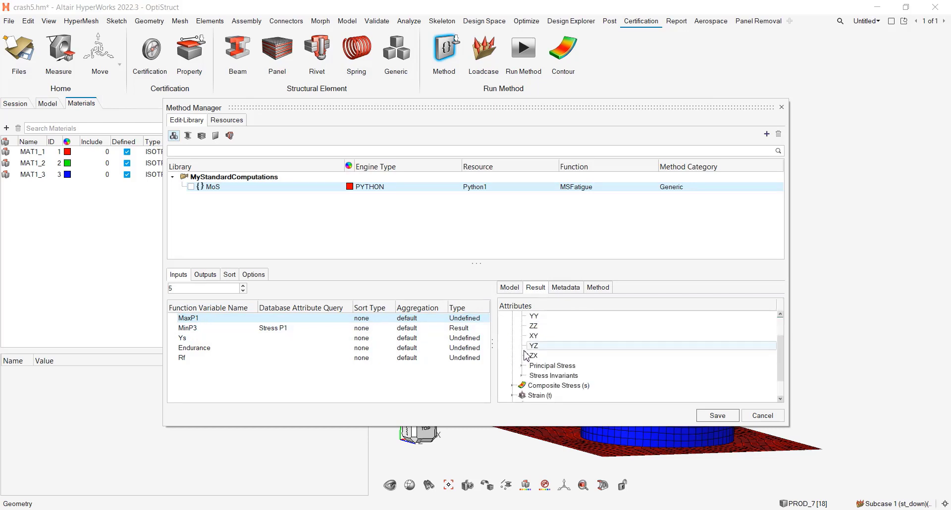
{"action": "left_click", "coordinate": [522, 366]}
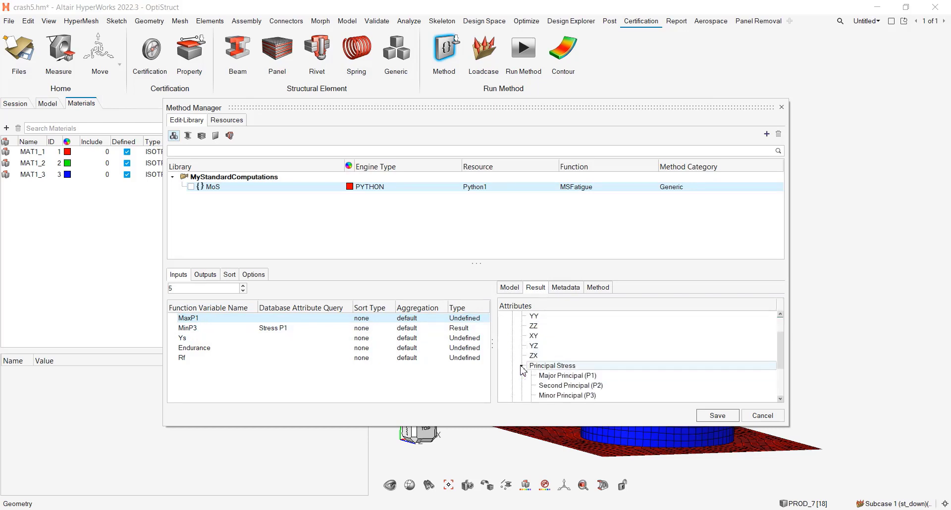
{"action": "double_click", "coordinate": [559, 376]}
{"action": "double_click", "coordinate": [364, 319]}
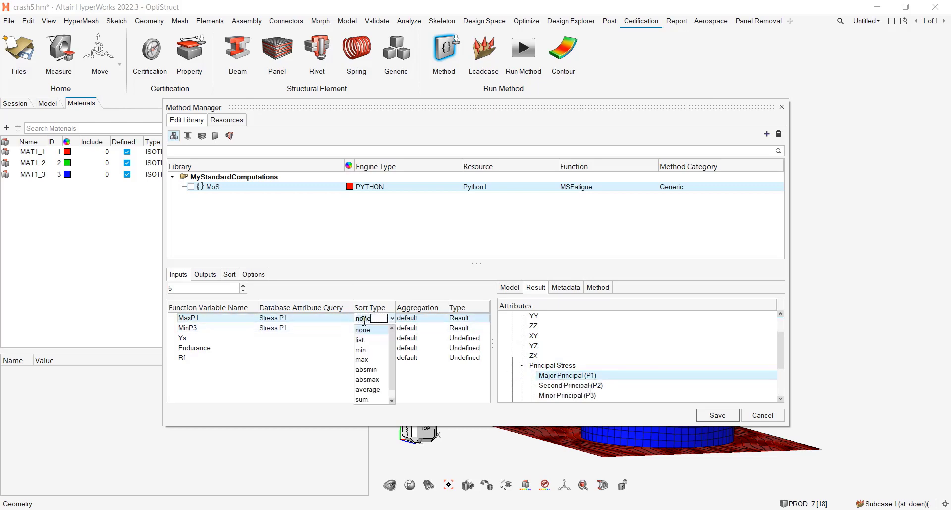
{"action": "left_click", "coordinate": [361, 359]}
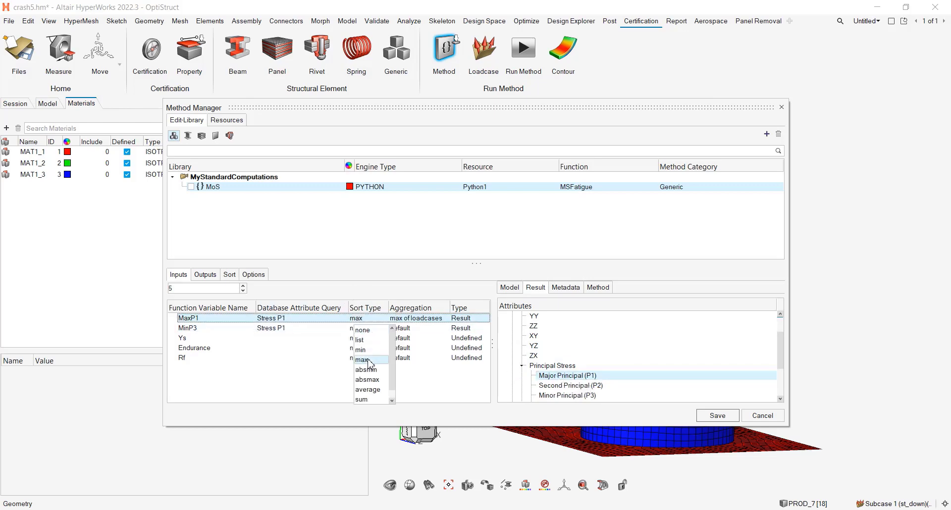
- Assign Stress P3 to the MinP3 input, taking the min across loadcases
{"action": "left_click", "coordinate": [297, 328]}
{"action": "left_click", "coordinate": [565, 397]}
{"action": "double_click", "coordinate": [565, 397]}
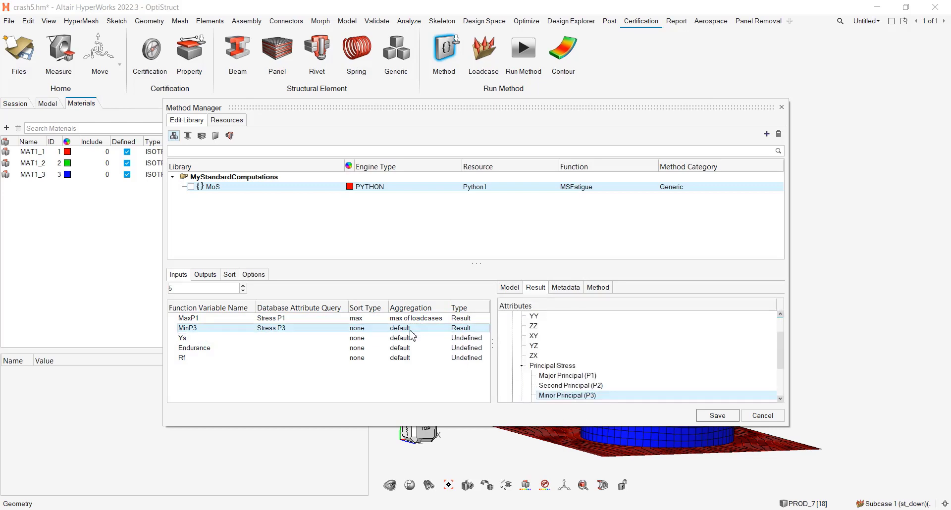
{"action": "double_click", "coordinate": [365, 328]}
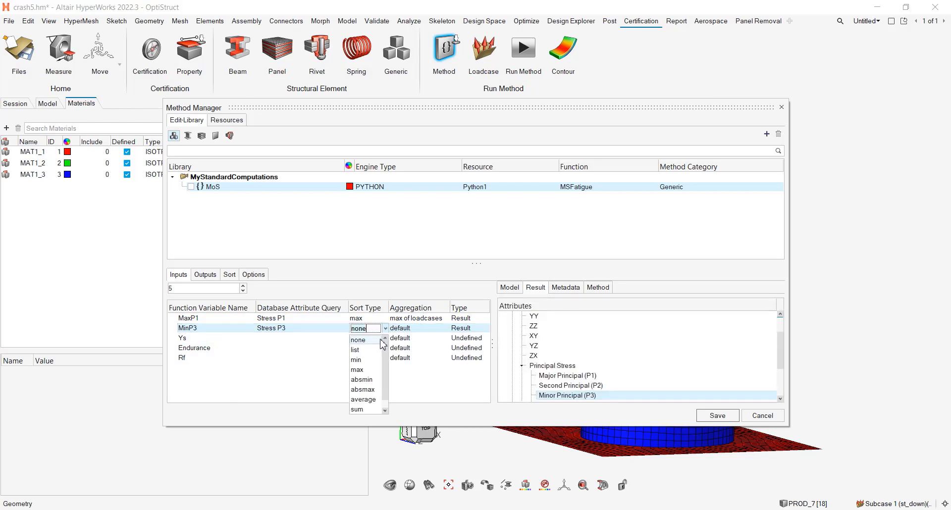
{"action": "left_click", "coordinate": [364, 360]}
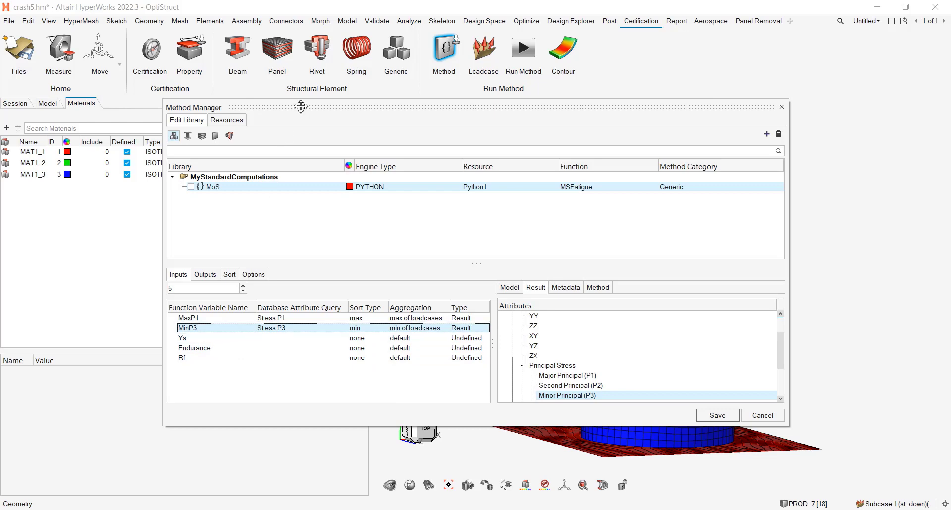
{"action": "left_click_drag", "start_coordinate": [300, 107], "coordinate": [486, 91]}
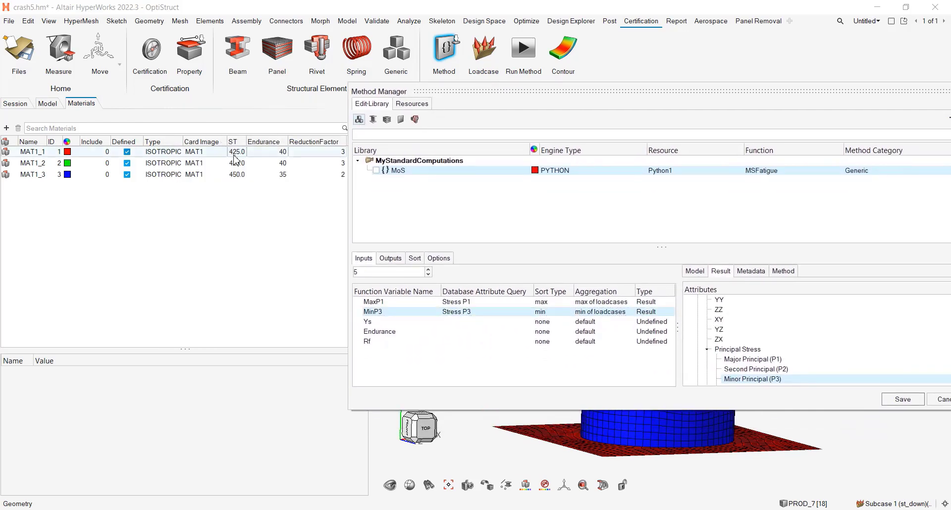
- Map the isotropic material's Tensile Allowable onto the Ys input
{"action": "left_click", "coordinate": [696, 273]}
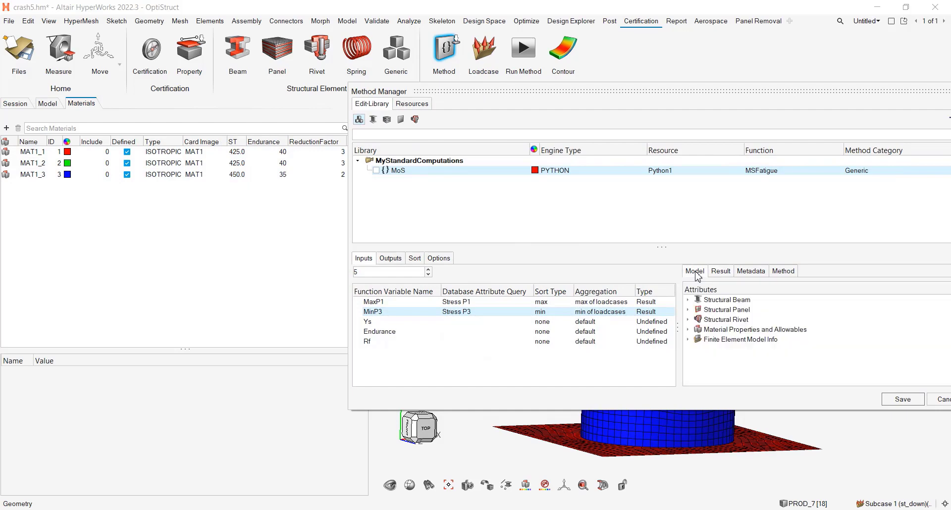
{"action": "left_click", "coordinate": [689, 330]}
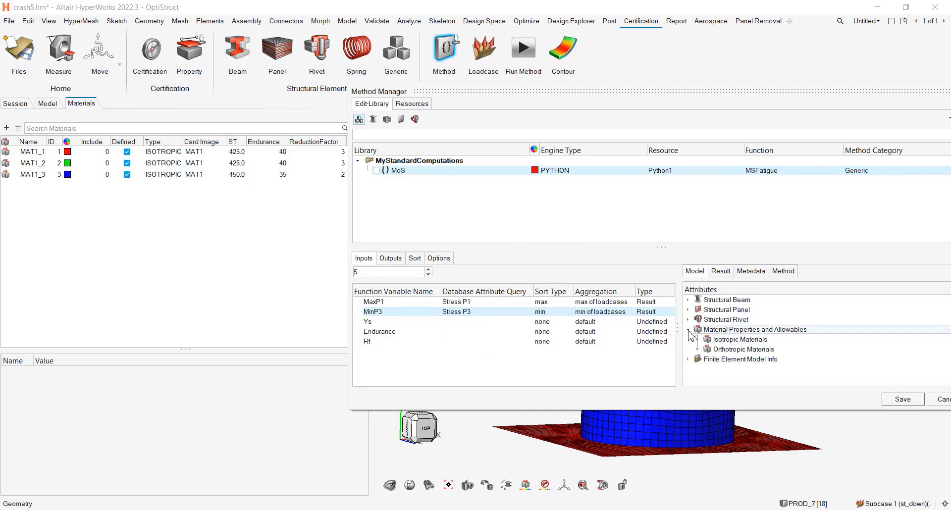
{"action": "left_click", "coordinate": [698, 340]}
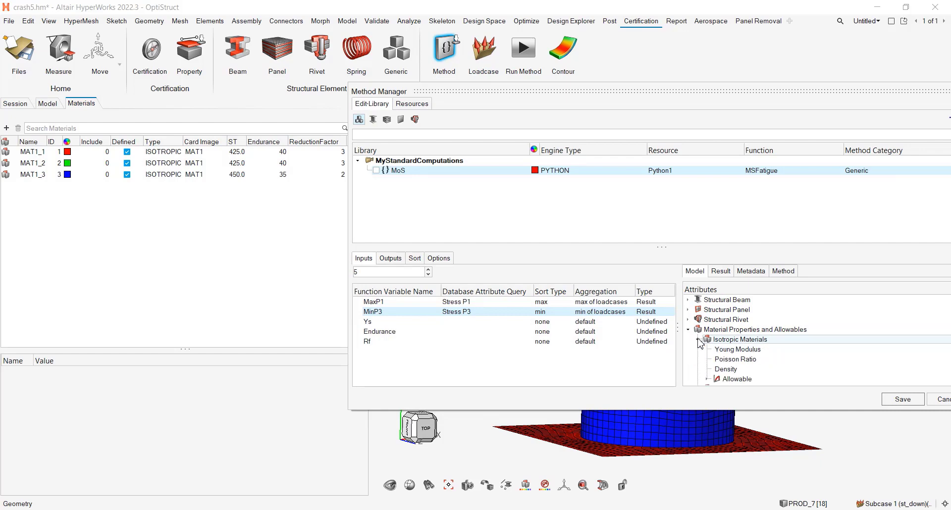
{"action": "scroll", "coordinate": [701, 347], "scroll_direction": "down", "scroll_amount": 1}
{"action": "left_click", "coordinate": [708, 359]}
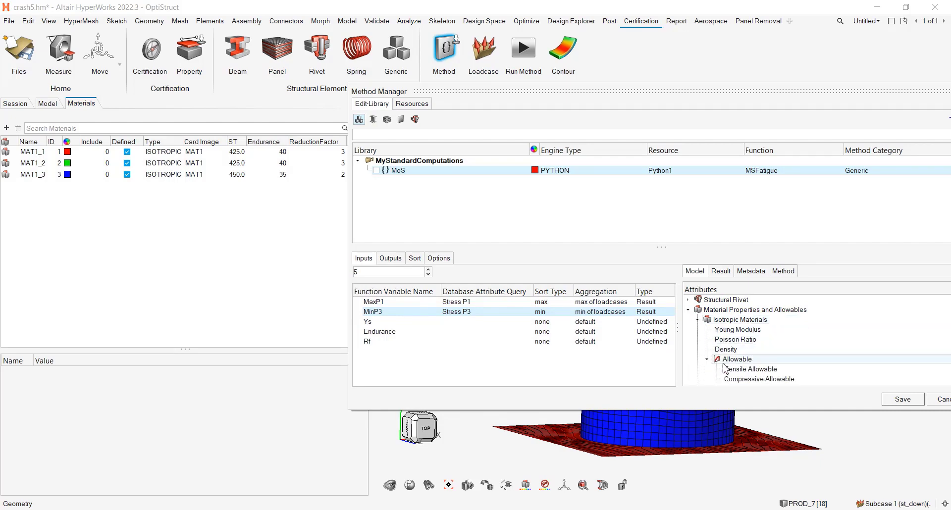
{"action": "left_click_drag", "start_coordinate": [724, 370], "coordinate": [673, 313]}
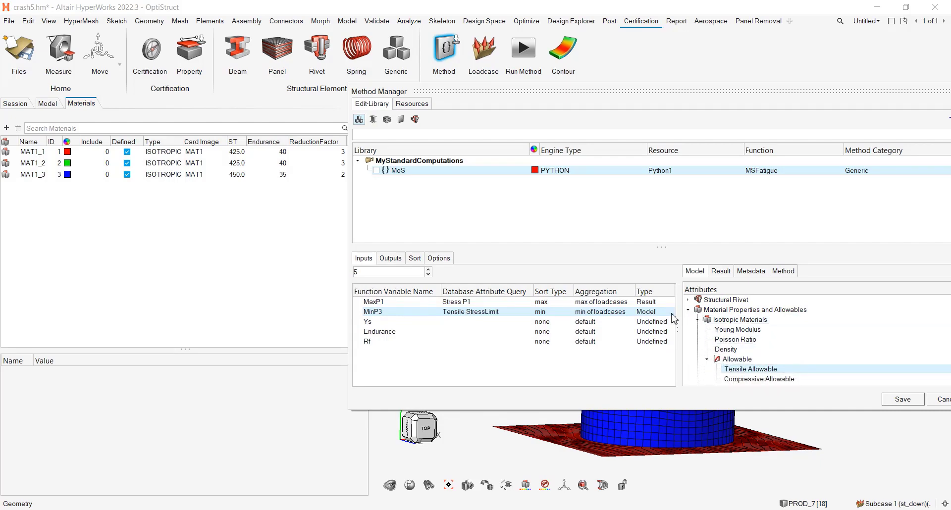
{"action": "left_click", "coordinate": [399, 322]}
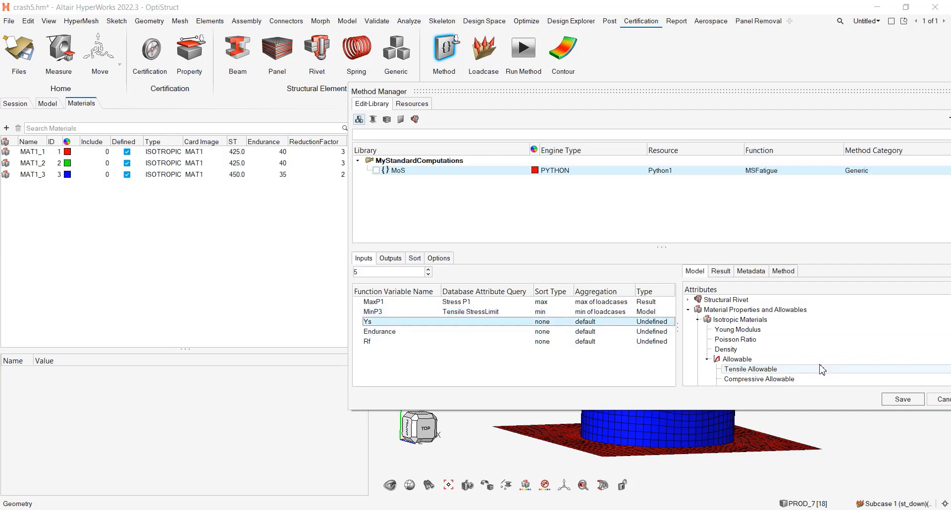
{"action": "left_click_drag", "start_coordinate": [823, 369], "coordinate": [415, 318]}
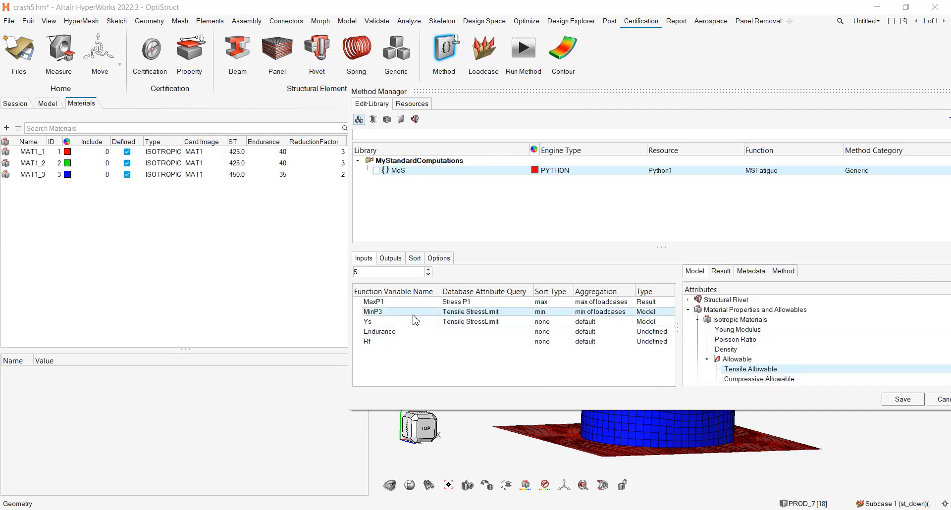
- Restore MinP3 to the Minor Principal (P3) stress result
{"action": "left_click", "coordinate": [724, 272]}
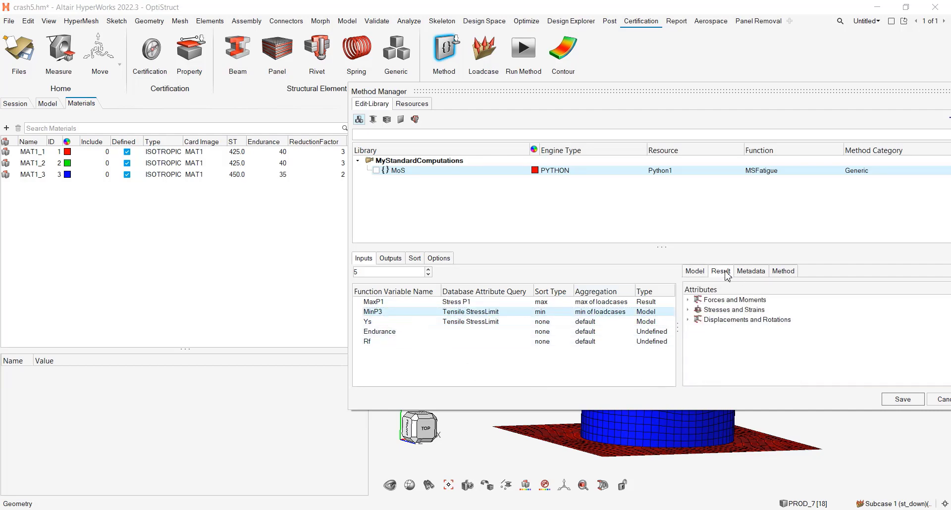
{"action": "left_click", "coordinate": [688, 310]}
{"action": "left_click", "coordinate": [698, 320]}
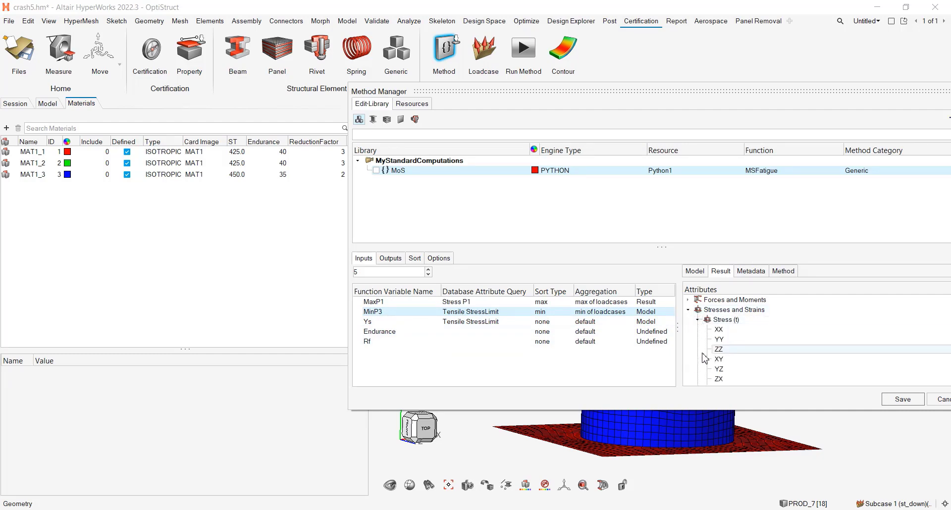
{"action": "scroll", "coordinate": [708, 359], "scroll_direction": "down", "scroll_amount": 3}
{"action": "left_click", "coordinate": [707, 320]}
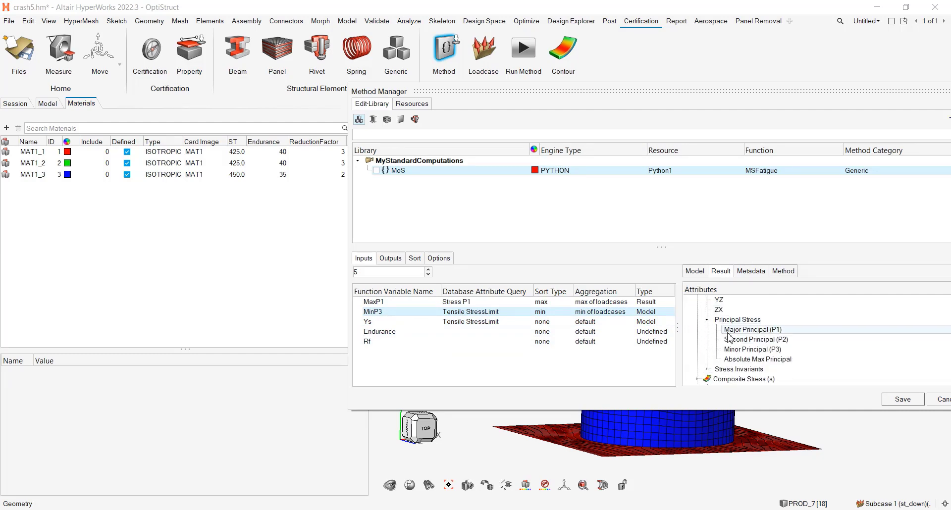
{"action": "left_click", "coordinate": [743, 349]}
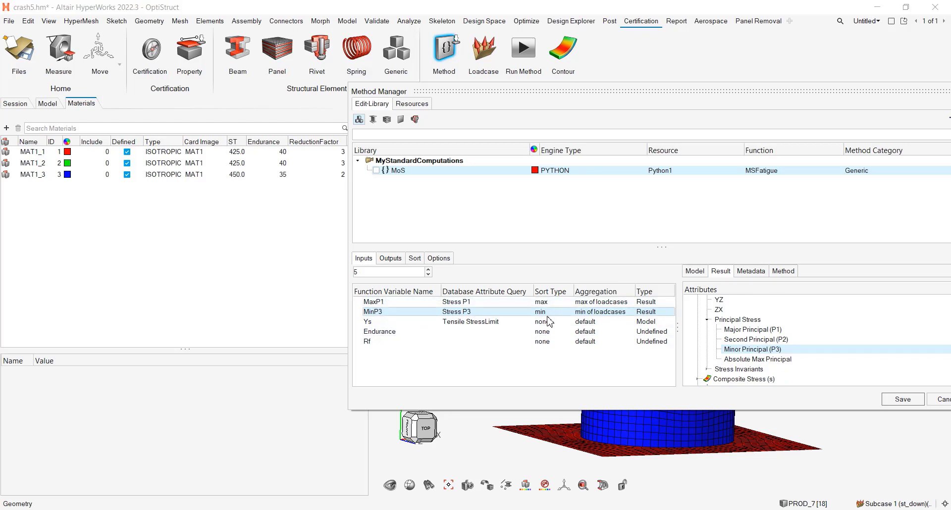
- Make Endurance read material metadata Endurance with default value 4
{"action": "left_click", "coordinate": [461, 333]}
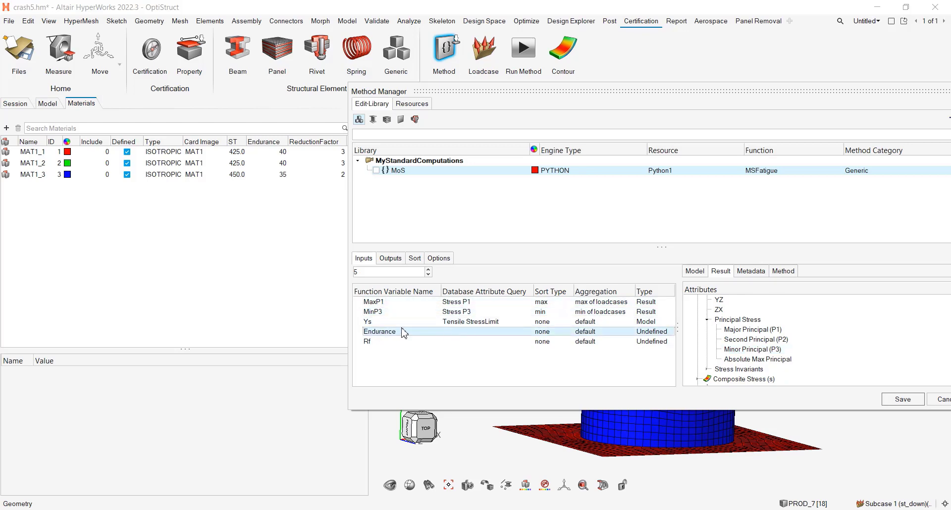
{"action": "left_click", "coordinate": [760, 272]}
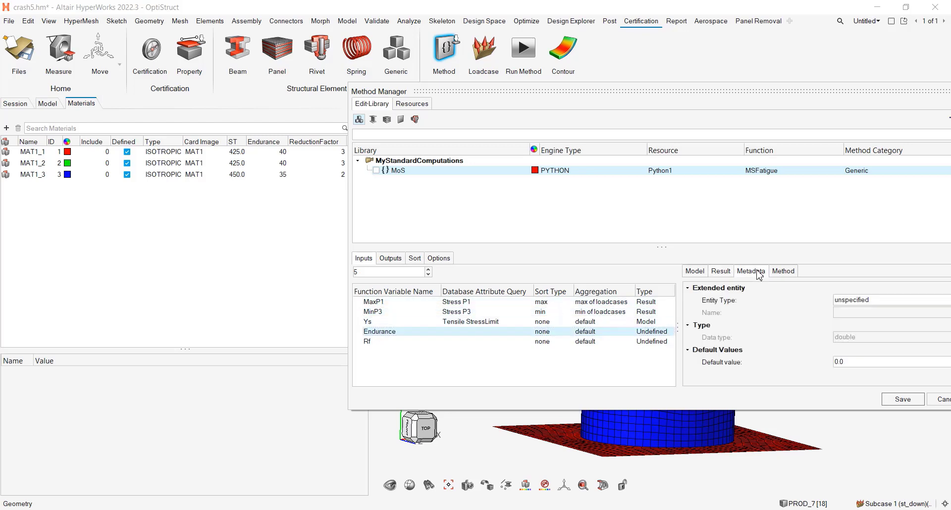
{"action": "left_click", "coordinate": [866, 300]}
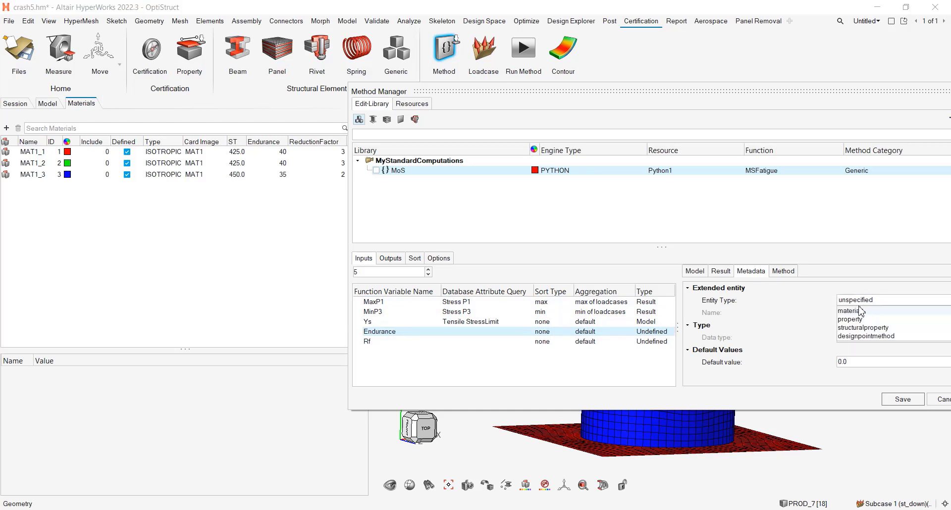
{"action": "left_click", "coordinate": [850, 310]}
{"action": "left_click", "coordinate": [851, 312]}
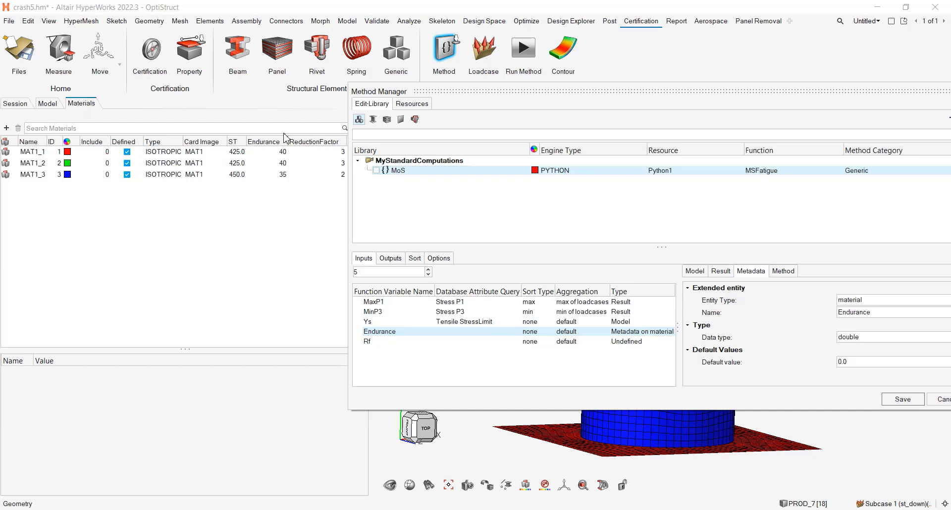
{"action": "left_click", "coordinate": [860, 365]}
{"action": "type", "text": "40"}
- Make Rf read material metadata ReductionFactor with its default value
{"action": "double_click", "coordinate": [402, 342]}
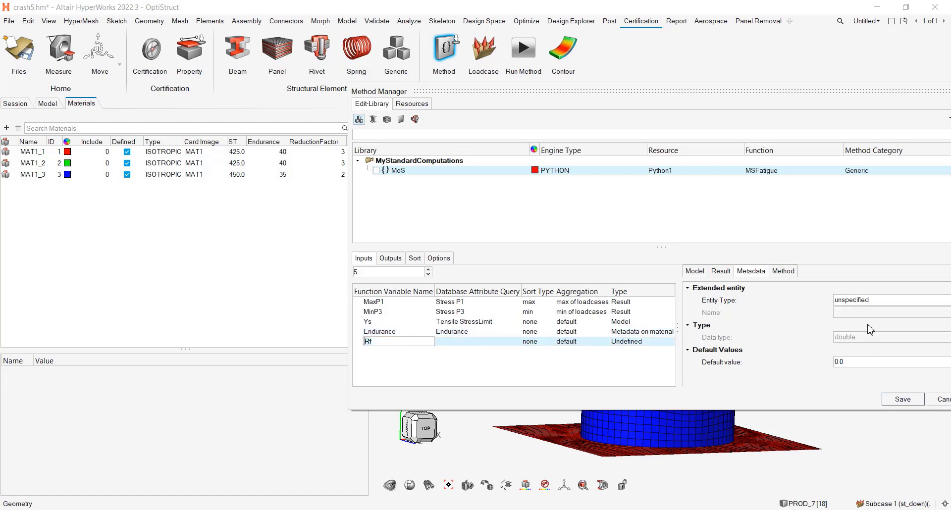
{"action": "left_click", "coordinate": [865, 301]}
{"action": "left_click", "coordinate": [857, 311]}
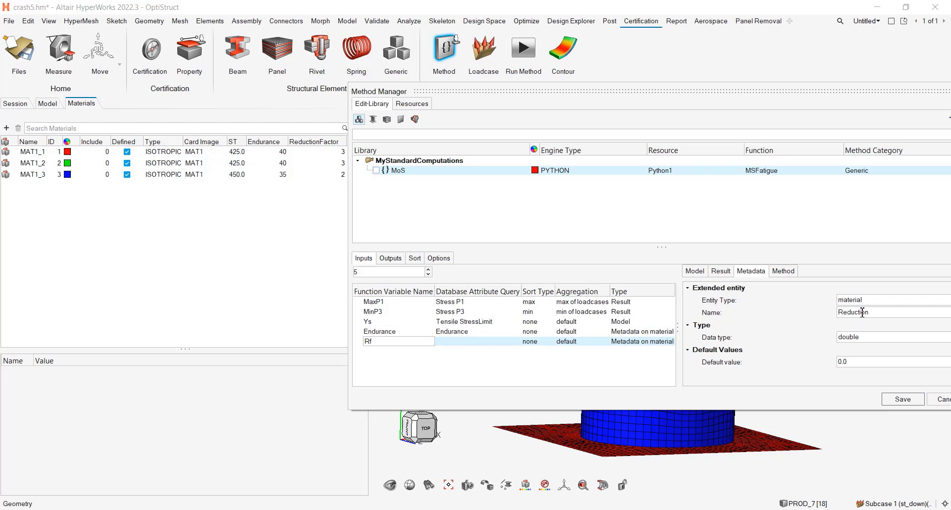
{"action": "left_click", "coordinate": [872, 363]}
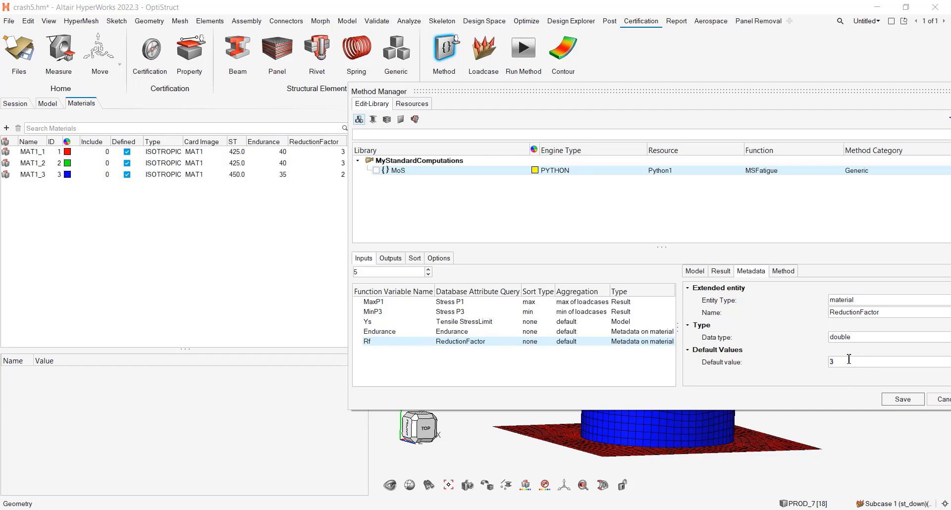
- Add one output MarginOfSafety flagged as margin of safety, and save the library over the file
{"action": "left_click", "coordinate": [394, 259]}
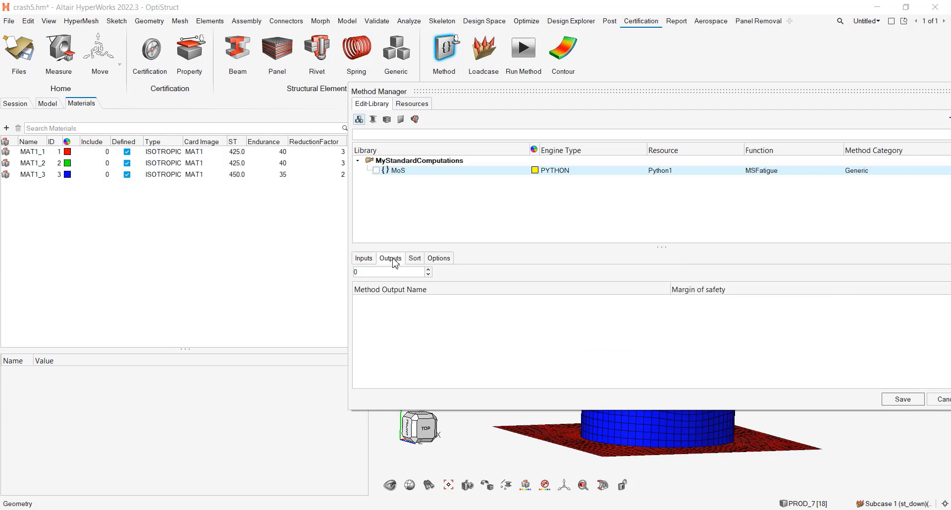
{"action": "left_click", "coordinate": [428, 269]}
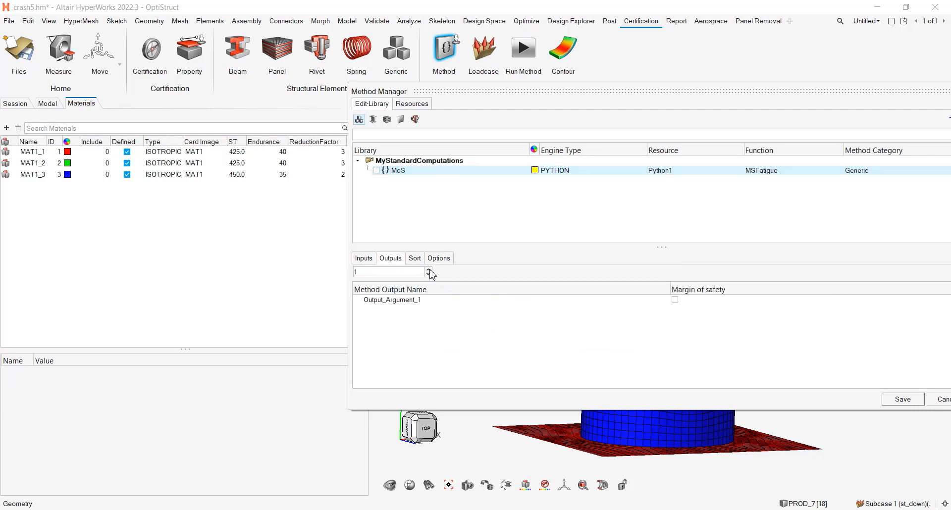
{"action": "double_click", "coordinate": [423, 301]}
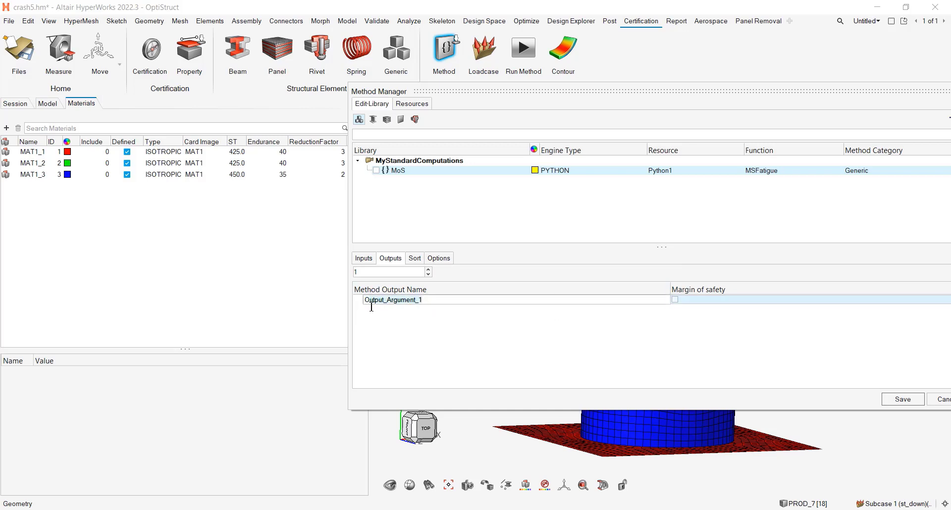
{"action": "type", "text": "Margin"}
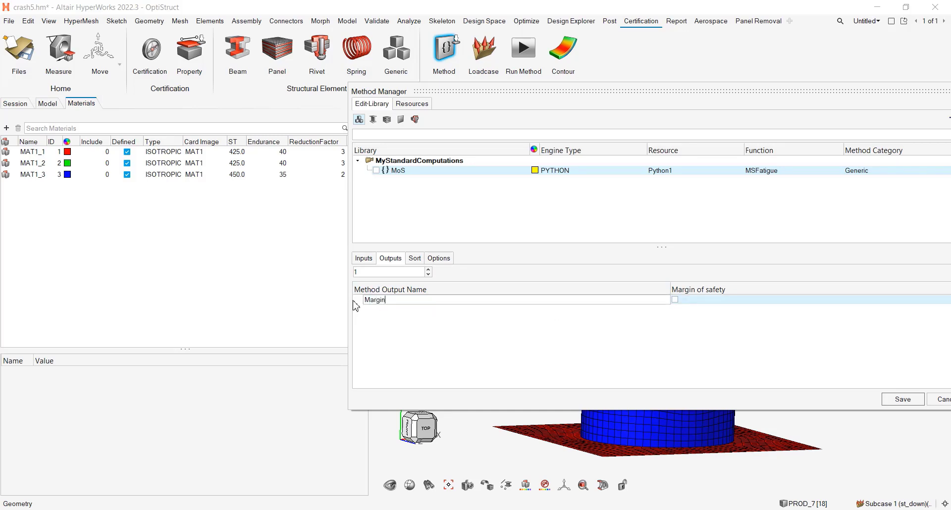
{"action": "type", "text": "OfSafety"}
{"action": "key", "text": "Return"}
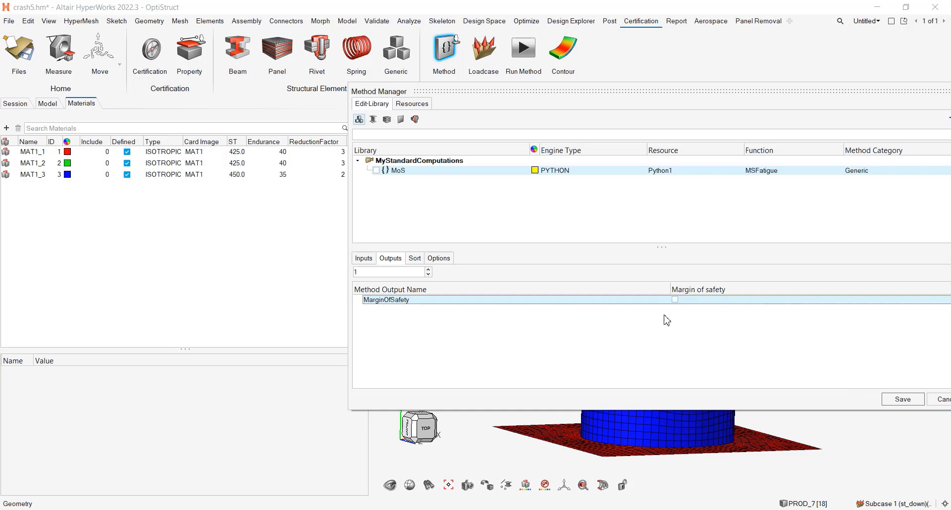
{"action": "left_click", "coordinate": [675, 300]}
{"action": "left_click", "coordinate": [903, 402]}
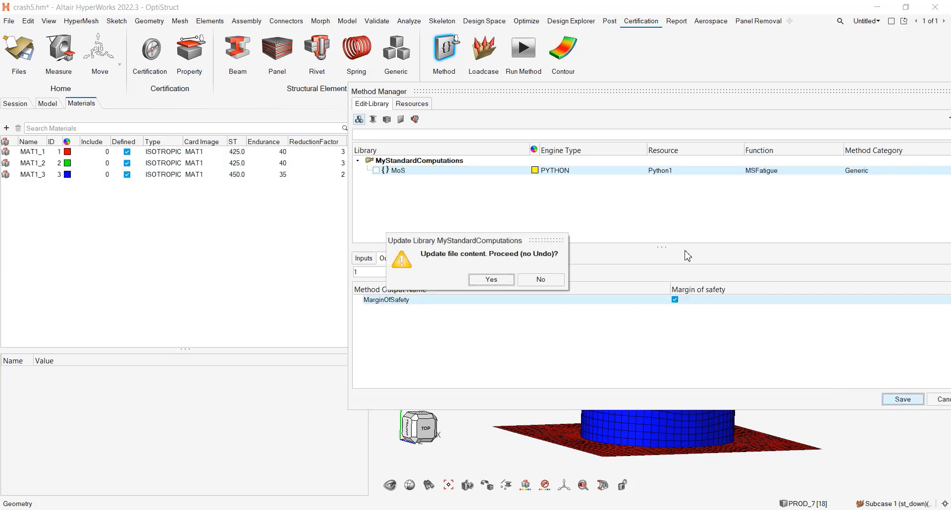
{"action": "left_click", "coordinate": [483, 280]}
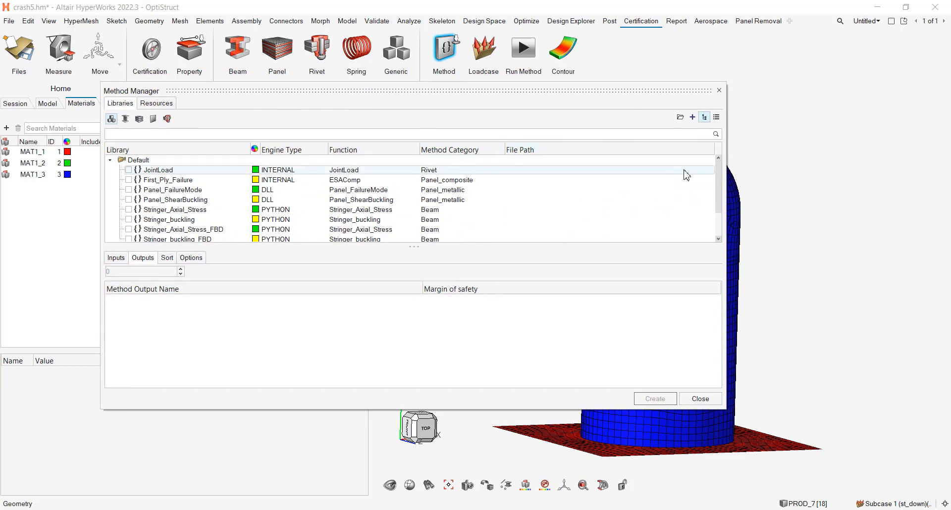
- Tick MoS under MyStandardComputations and create its design point method
{"action": "scroll", "coordinate": [718, 208], "scroll_direction": "down", "scroll_amount": 2}
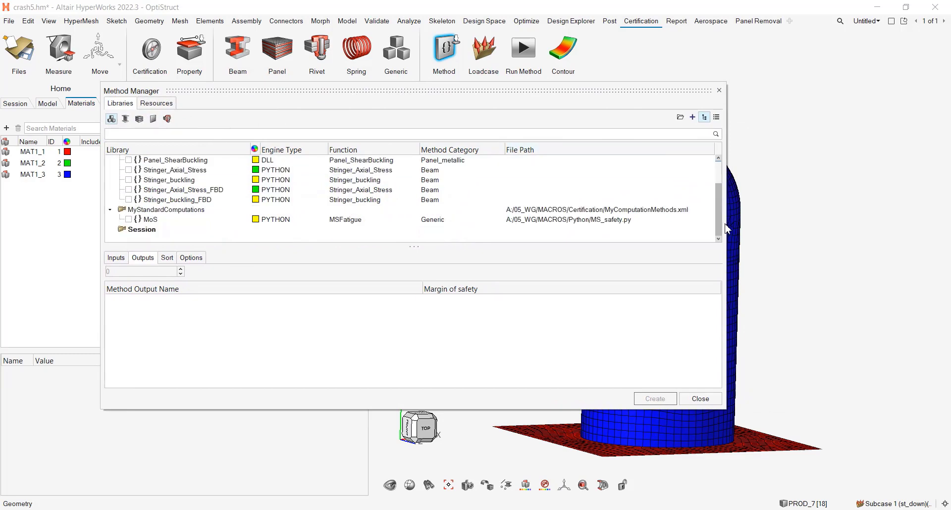
{"action": "left_click", "coordinate": [128, 220]}
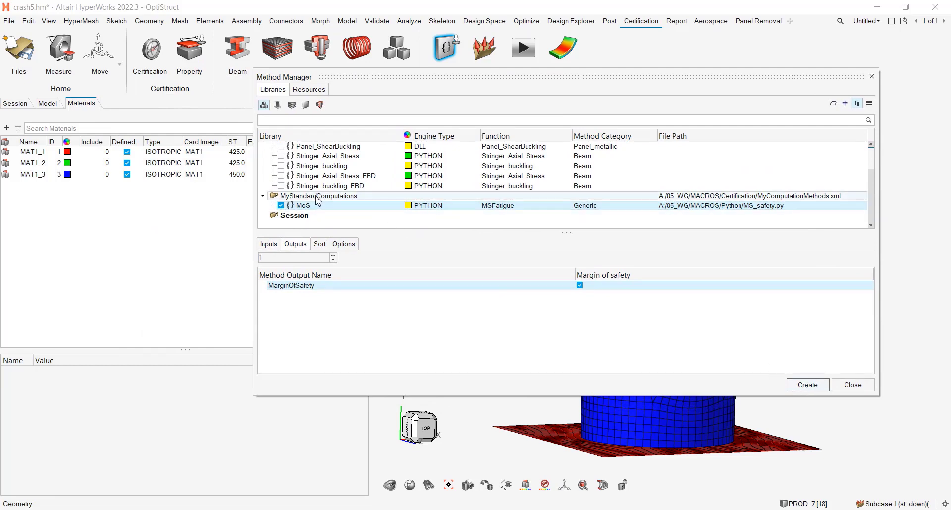
{"action": "left_click", "coordinate": [820, 386]}
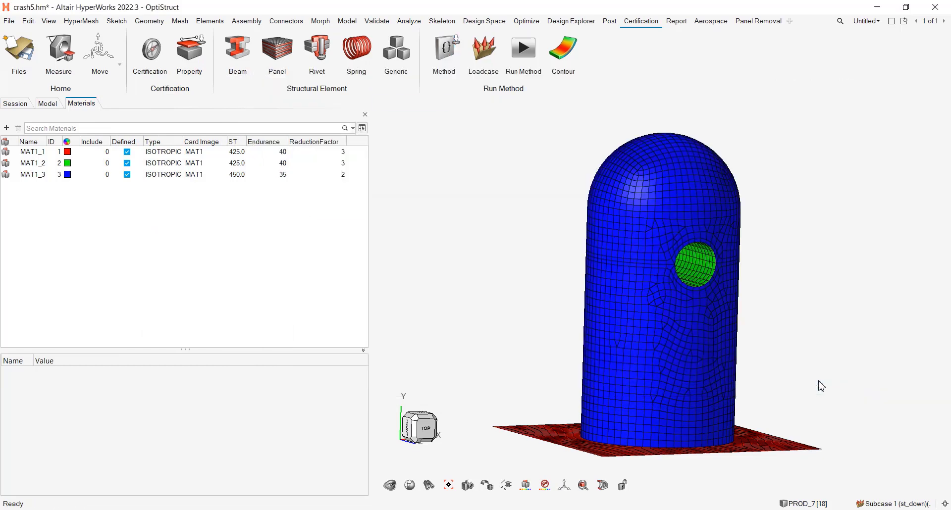
- Set up a Run Method with all model elements and the MoS design point method
{"action": "left_click", "coordinate": [48, 104]}
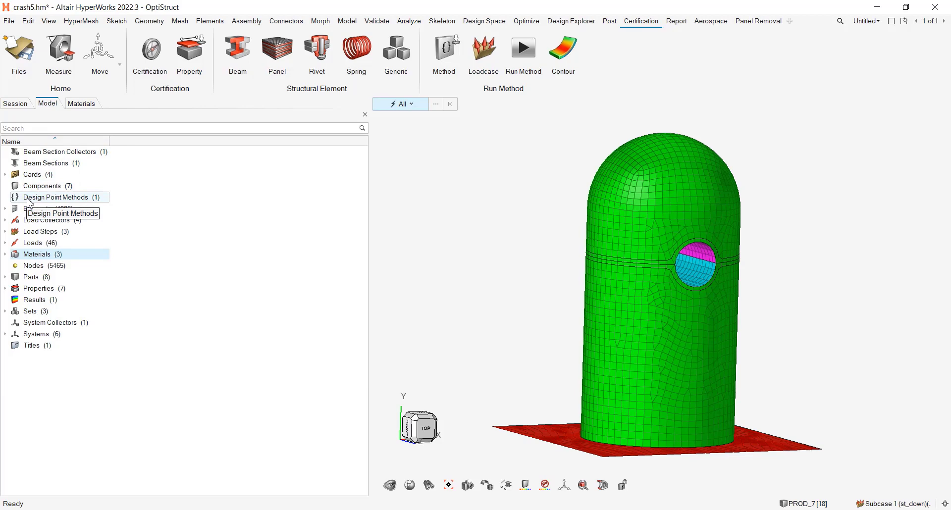
{"action": "left_click", "coordinate": [518, 58]}
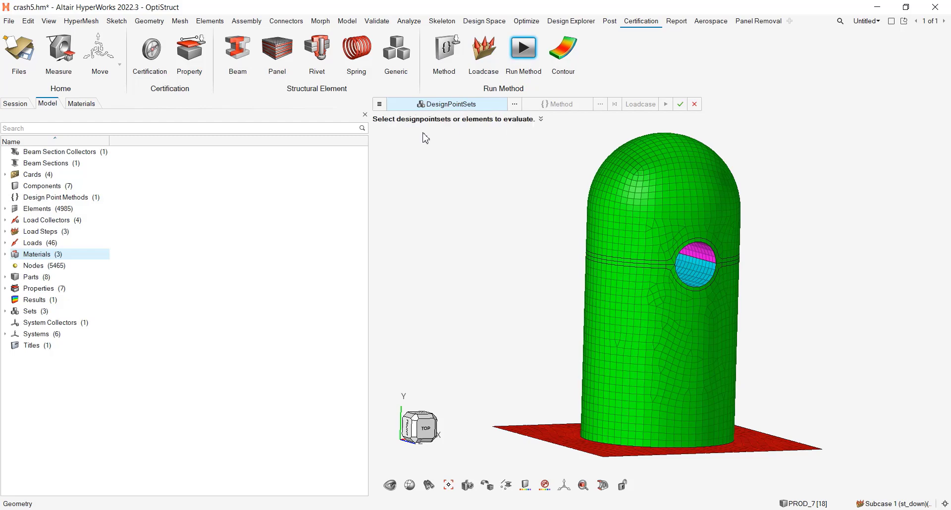
{"action": "scroll", "coordinate": [463, 182], "scroll_direction": "down", "scroll_amount": 2}
{"action": "left_click_drag", "start_coordinate": [475, 144], "coordinate": [768, 412]}
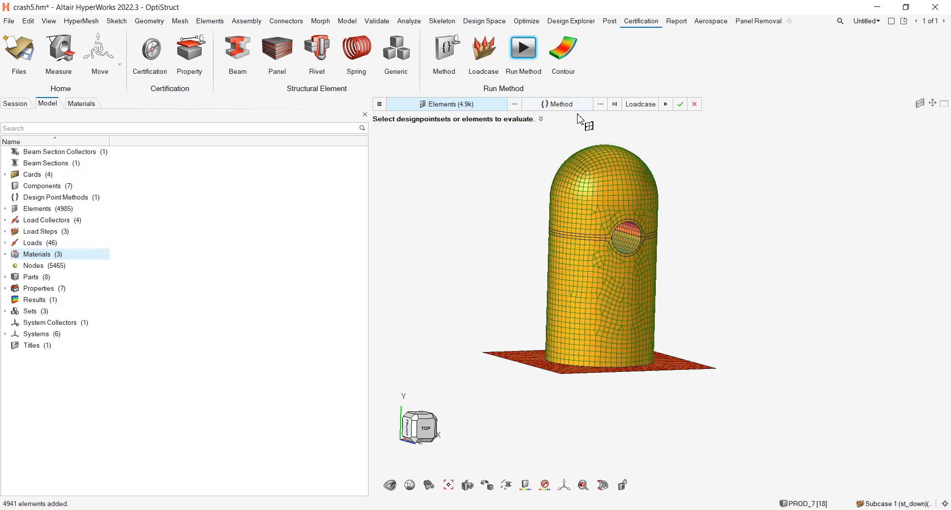
{"action": "left_click", "coordinate": [600, 104]}
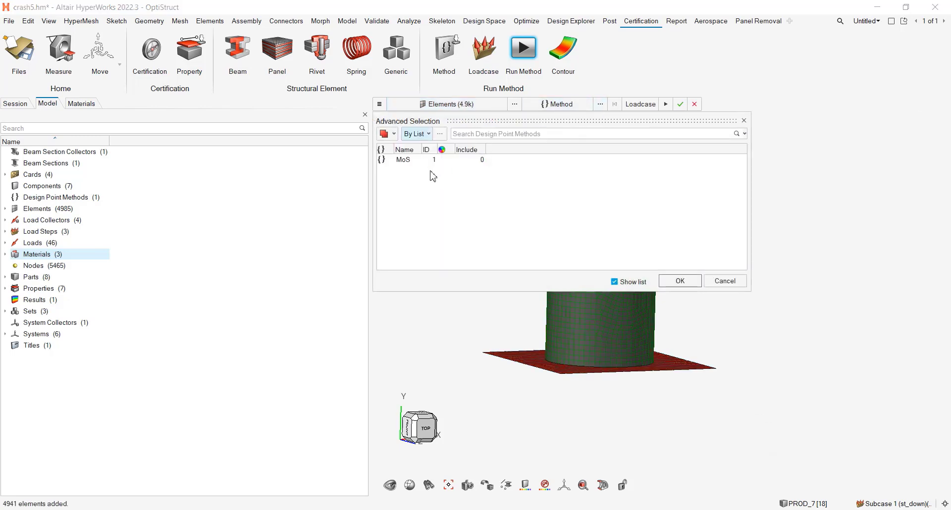
{"action": "left_click", "coordinate": [434, 160]}
{"action": "left_click", "coordinate": [680, 281]}
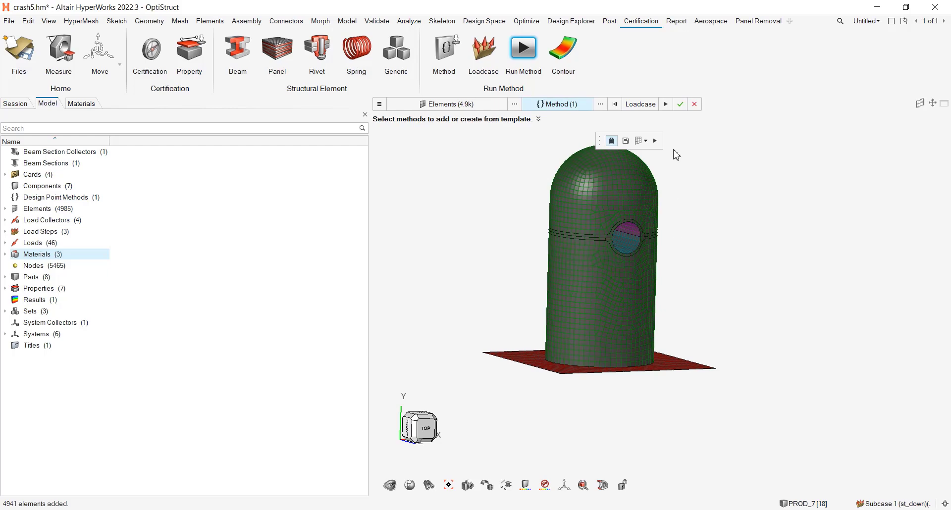
- Select Derived Load Cases 3, 2 and 1 for evaluation
{"action": "left_click", "coordinate": [643, 105]}
{"action": "left_click", "coordinate": [703, 241]}
{"action": "left_click", "coordinate": [704, 219]}
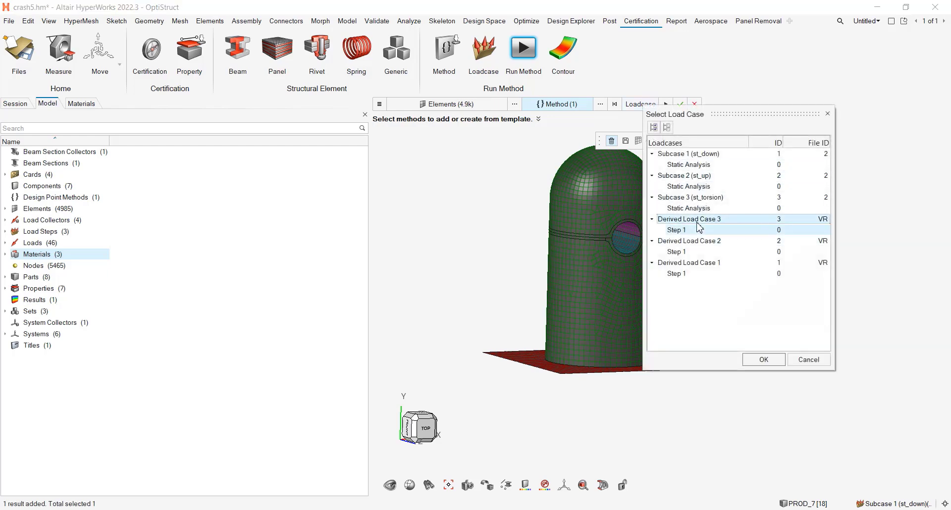
{"action": "left_click", "coordinate": [706, 243], "text": "ctrl"}
{"action": "left_click", "coordinate": [694, 262], "text": "ctrl"}
{"action": "left_click", "coordinate": [764, 360]}
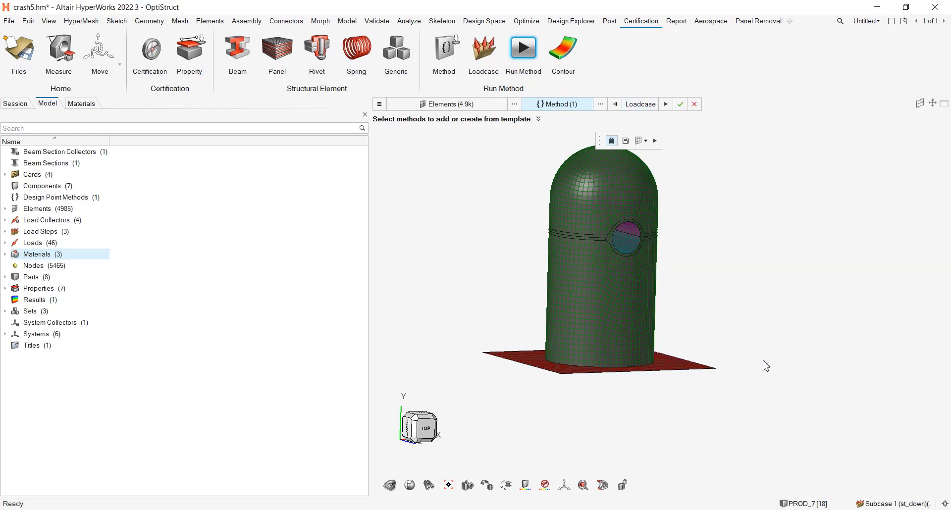
- Run MoS and inspect table MoS_1's tabular data, including the MarginOfSafety column
{"action": "left_click", "coordinate": [666, 105]}
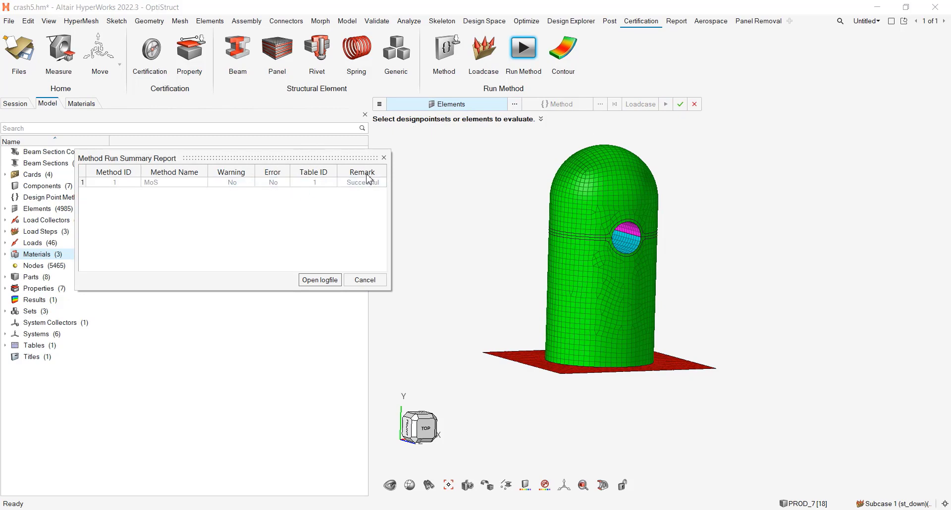
{"action": "left_click", "coordinate": [367, 280]}
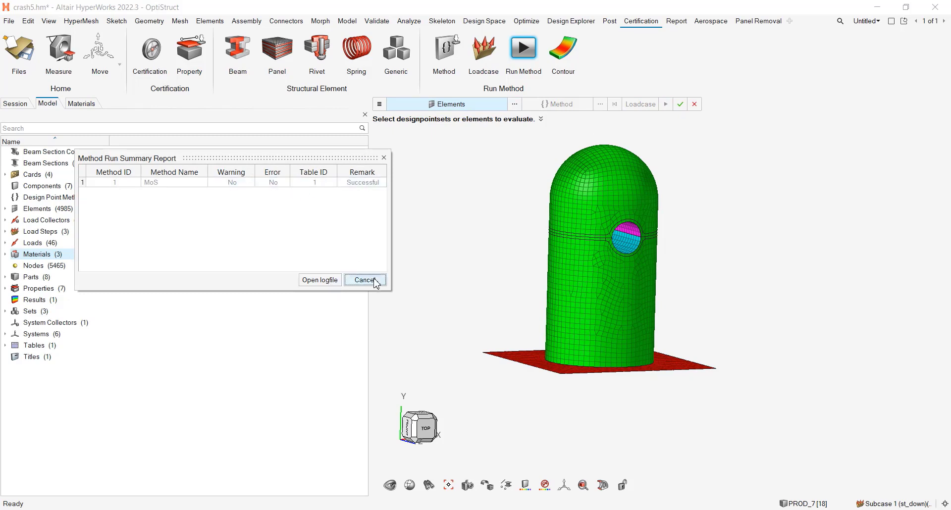
{"action": "left_click", "coordinate": [536, 61]}
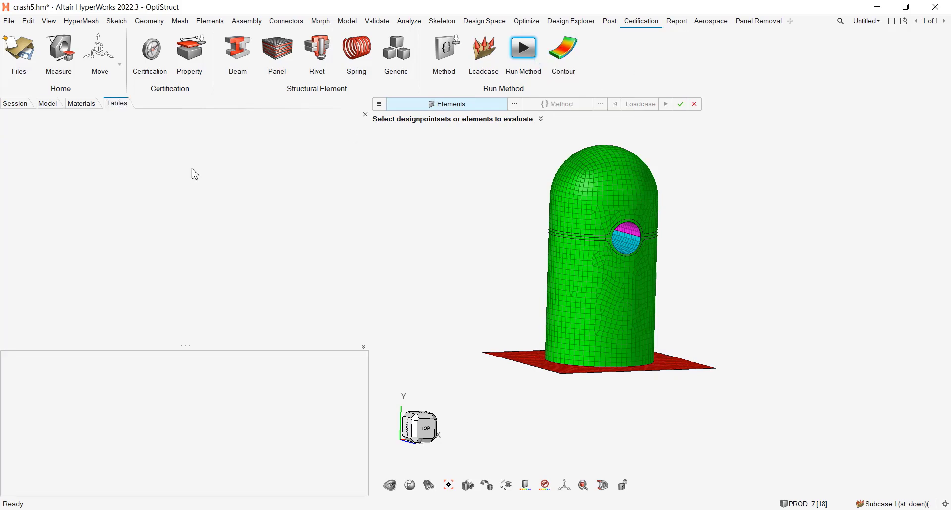
{"action": "left_click", "coordinate": [28, 158]}
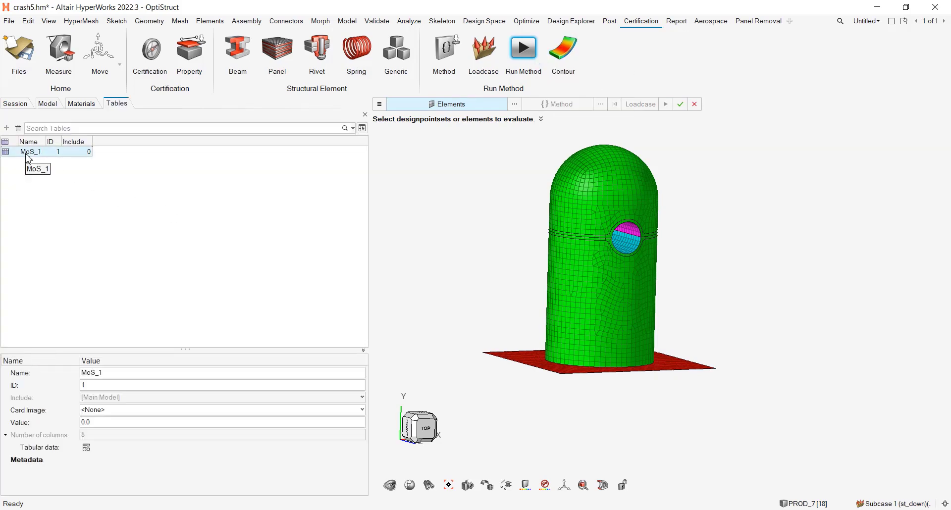
{"action": "left_click", "coordinate": [87, 447]}
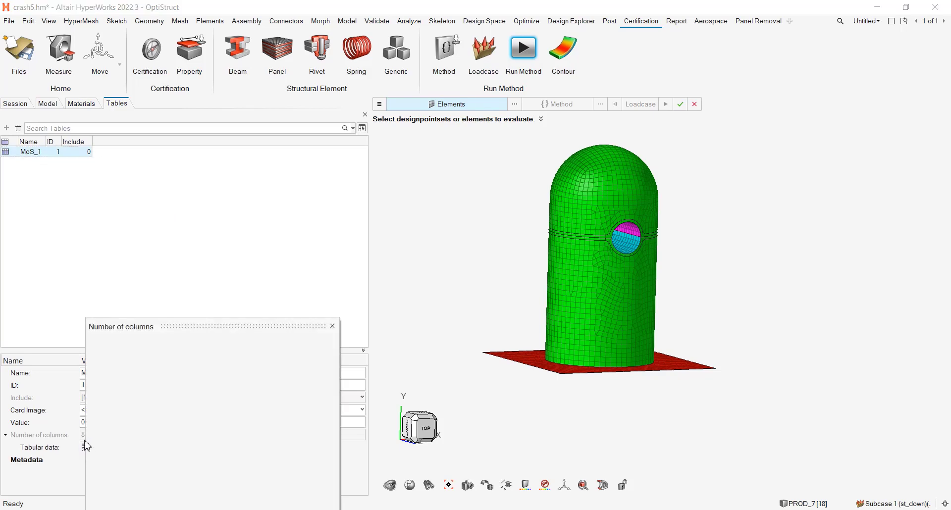
{"action": "left_click_drag", "start_coordinate": [341, 383], "coordinate": [548, 382]}
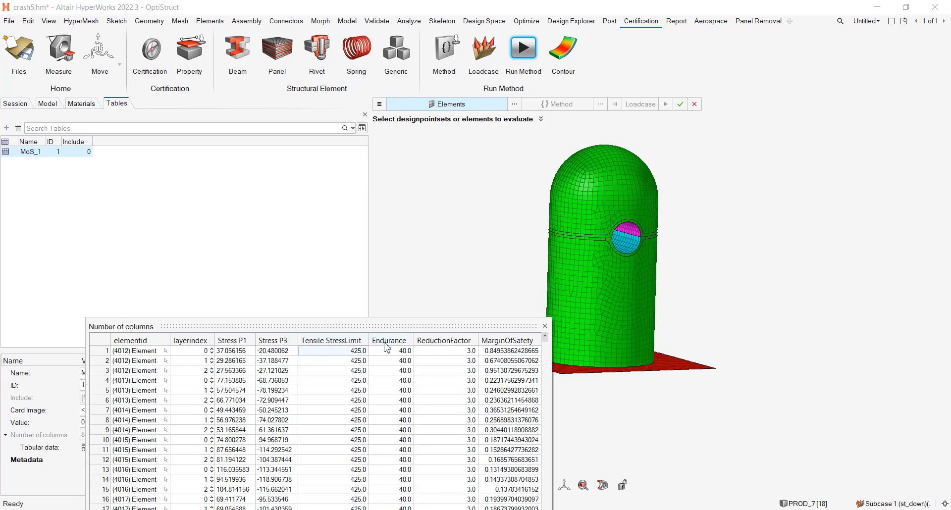
{"action": "left_click", "coordinate": [545, 326]}
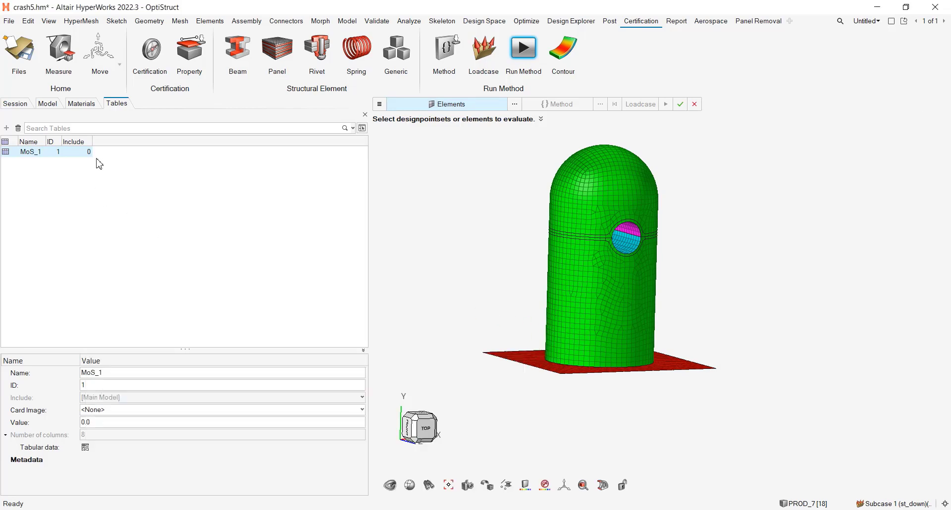
- Choose the MoS design point method as the contour source
{"action": "left_click", "coordinate": [573, 56]}
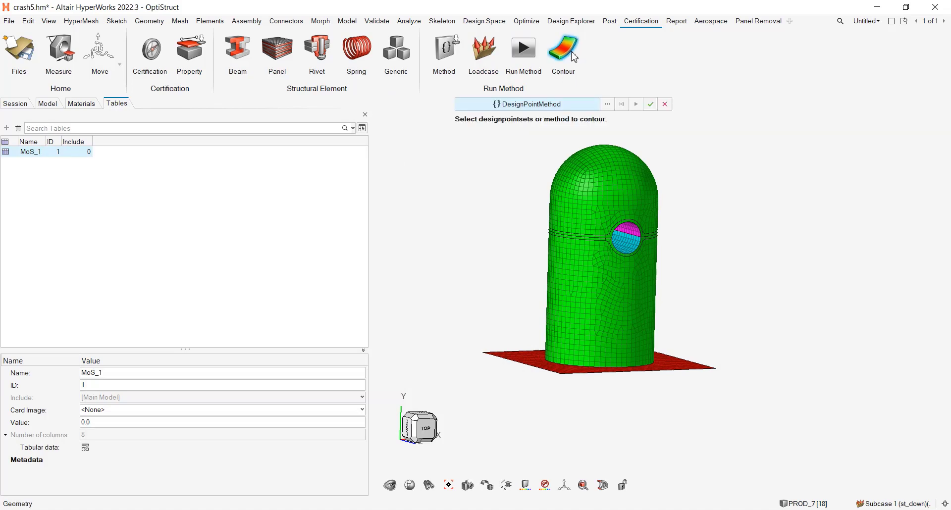
{"action": "left_click", "coordinate": [559, 107]}
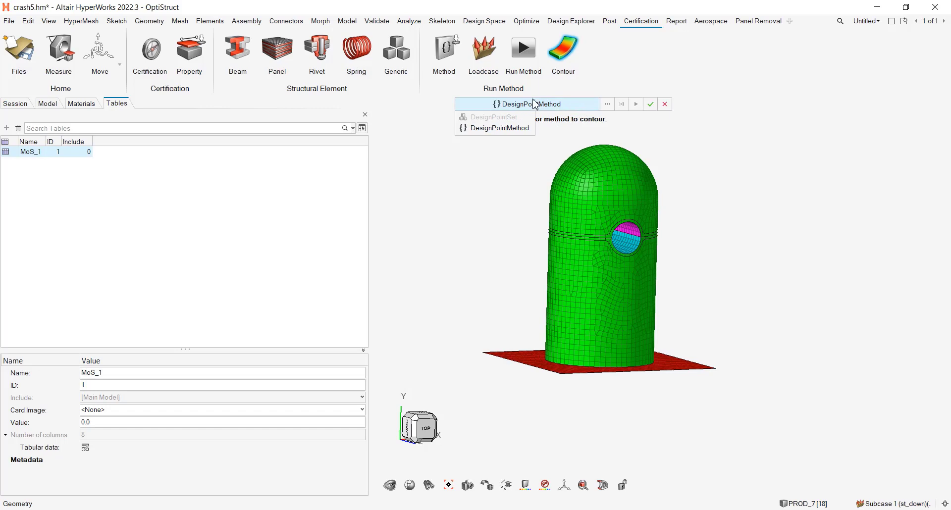
{"action": "left_click", "coordinate": [511, 129]}
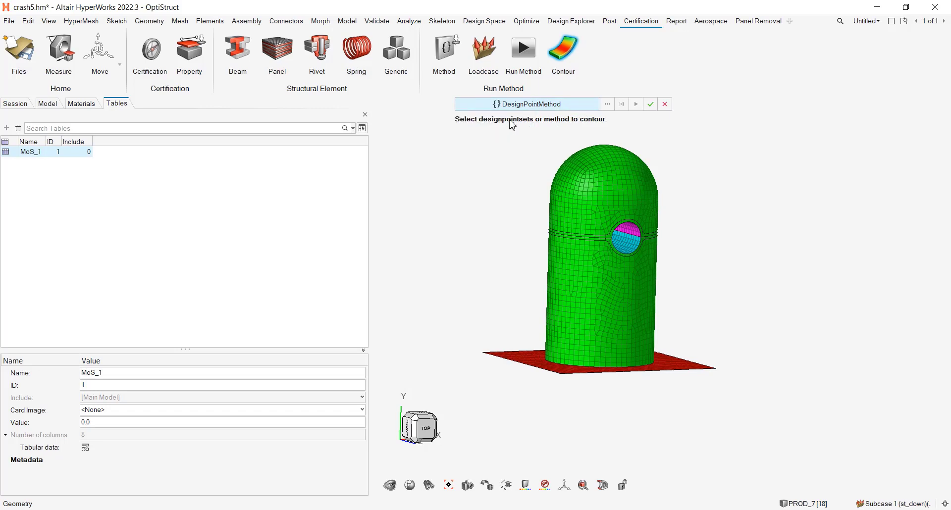
{"action": "left_click", "coordinate": [608, 105]}
{"action": "left_click", "coordinate": [504, 161]}
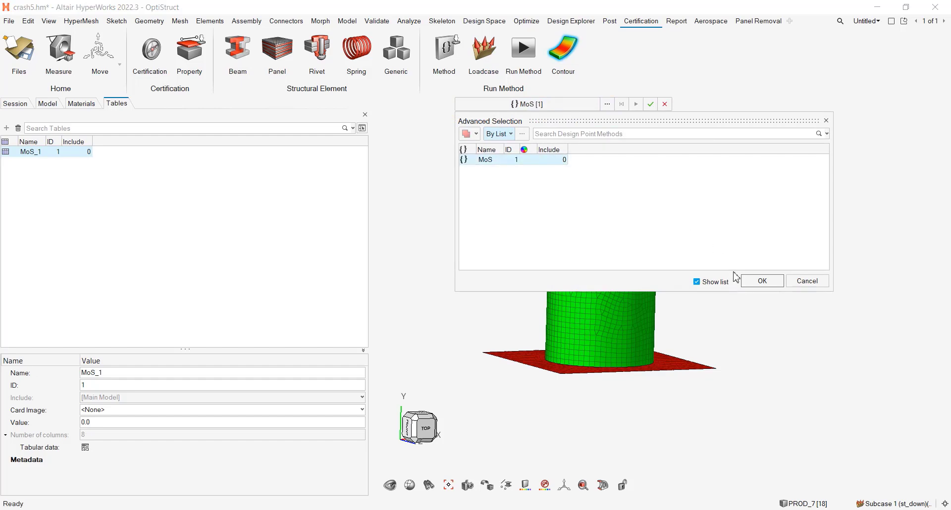
{"action": "left_click", "coordinate": [763, 282]}
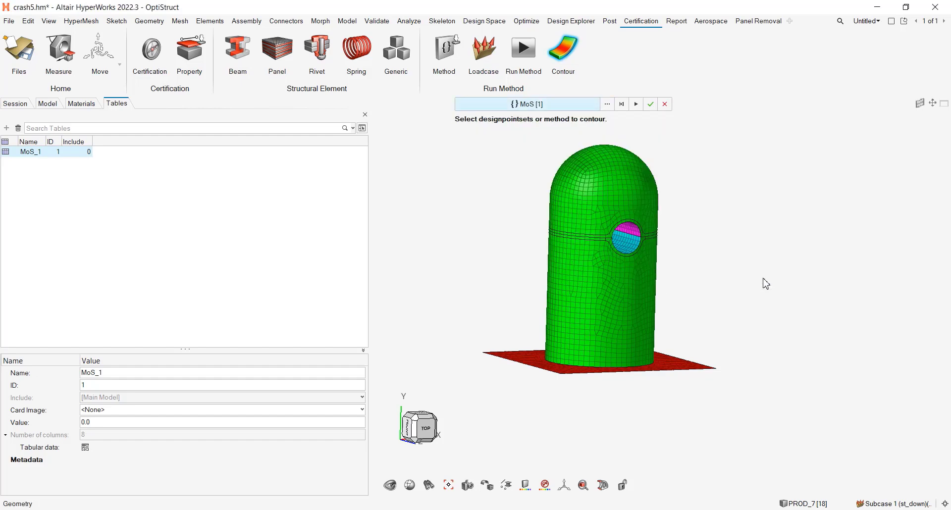
- Contour the MarginOfSafety column on the model and view it from below
{"action": "left_click", "coordinate": [636, 104]}
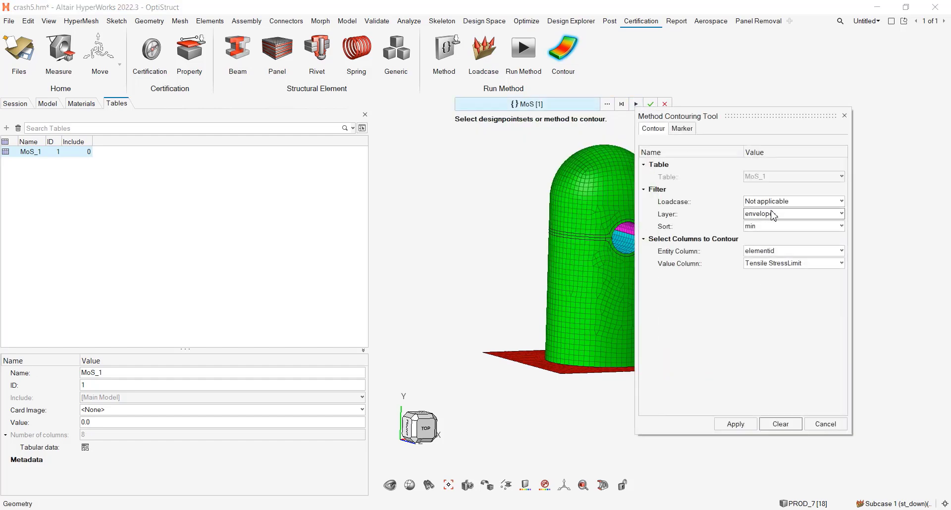
{"action": "left_click", "coordinate": [779, 264]}
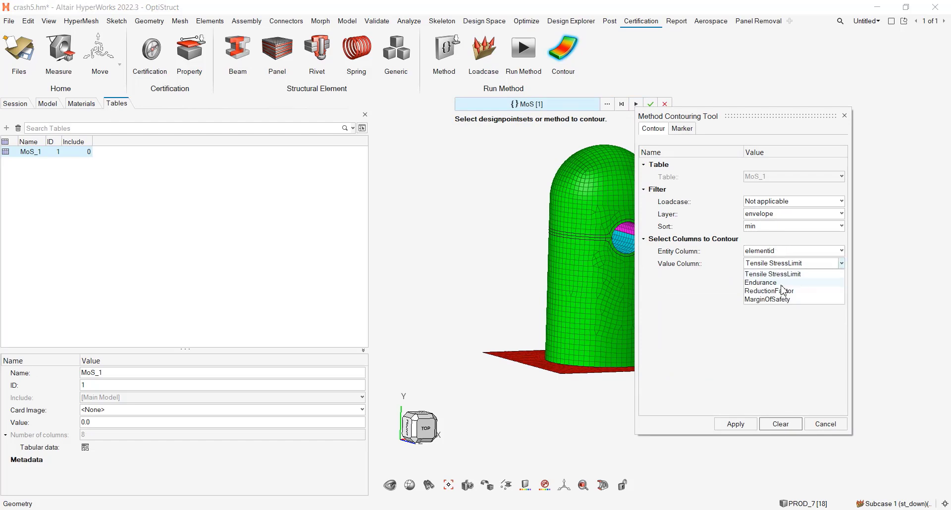
{"action": "left_click", "coordinate": [788, 300]}
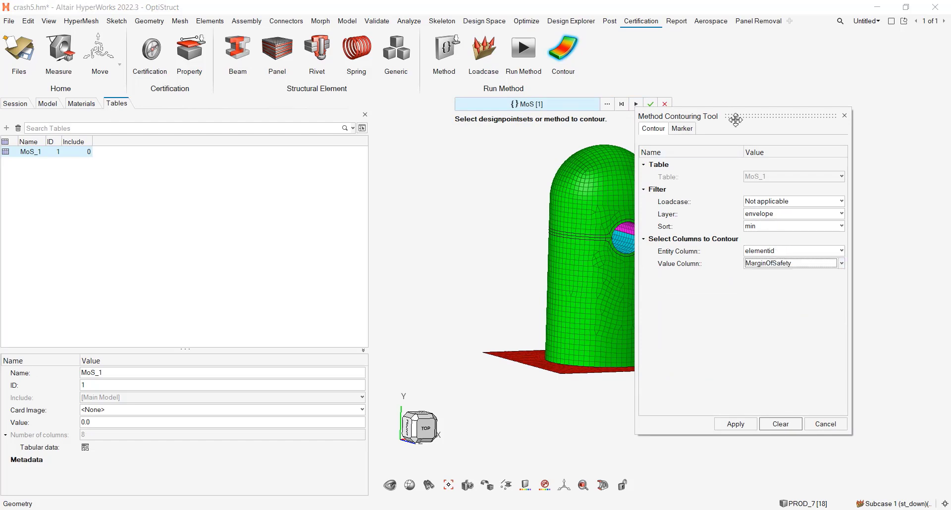
{"action": "left_click_drag", "start_coordinate": [733, 119], "coordinate": [257, 92]}
{"action": "left_click", "coordinate": [274, 397]}
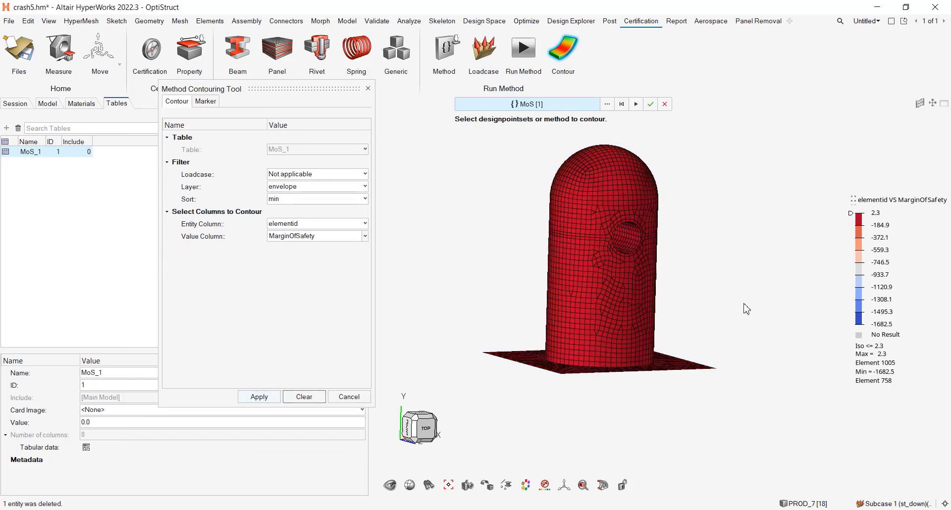
{"action": "middle_click_drag", "start_coordinate": [753, 266], "coordinate": [675, 306]}
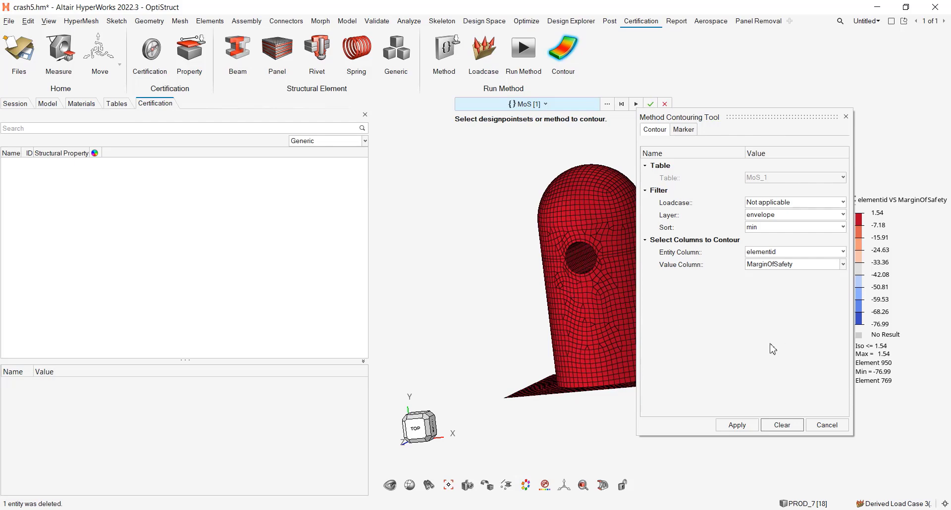
- Clear the margin-of-safety contour from the model and close the contouring settings
{"action": "left_click", "coordinate": [783, 425]}
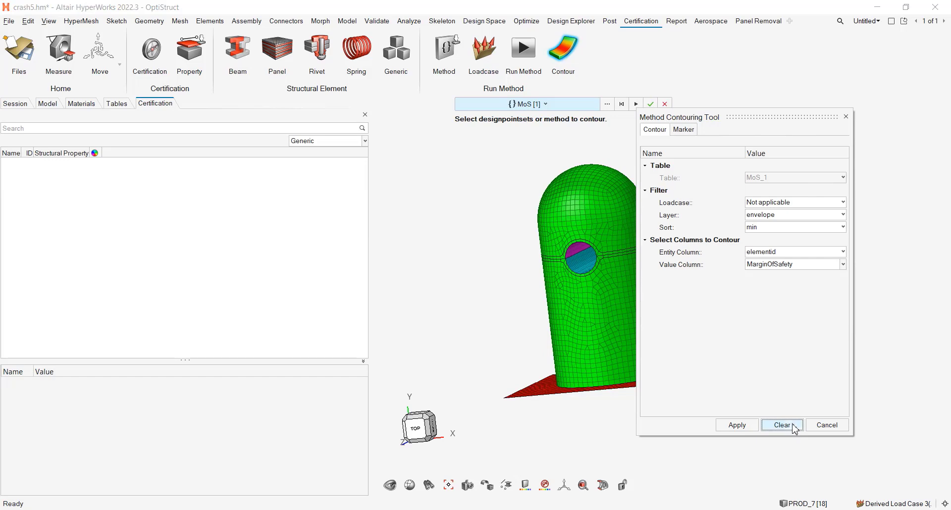
{"action": "left_click", "coordinate": [846, 117]}
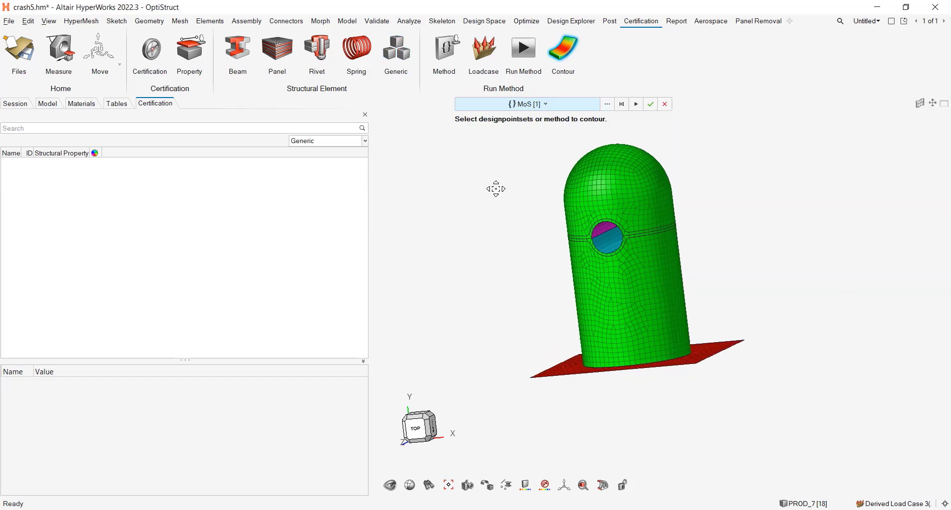
{"action": "scroll", "coordinate": [495, 187], "scroll_direction": "up", "scroll_amount": 5}
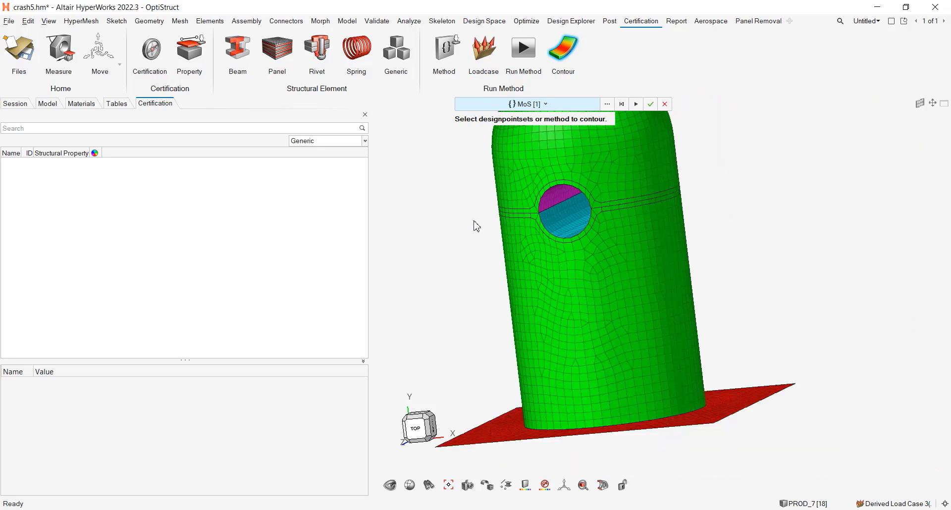
{"action": "key", "text": "Escape"}
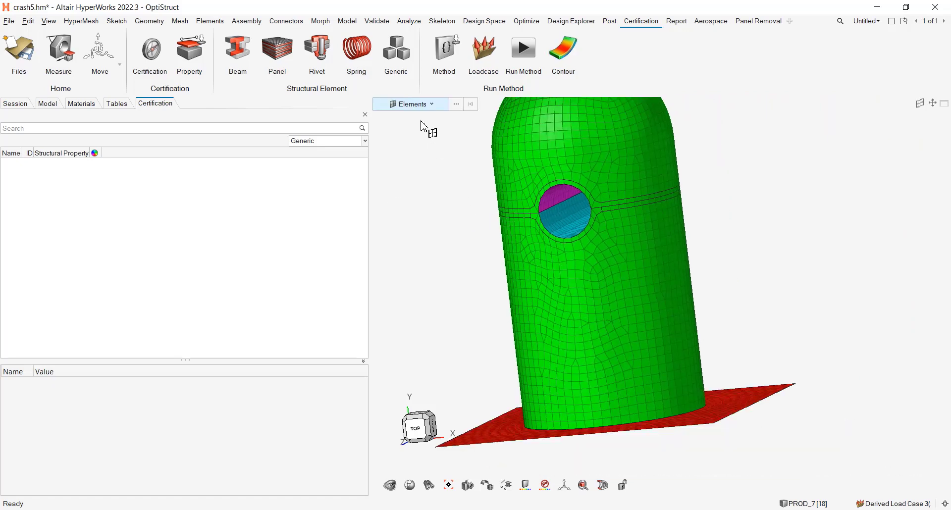
- Browse the advanced element selection by element type, cancel it, and fit the model upright in view
{"action": "left_click", "coordinate": [456, 104]}
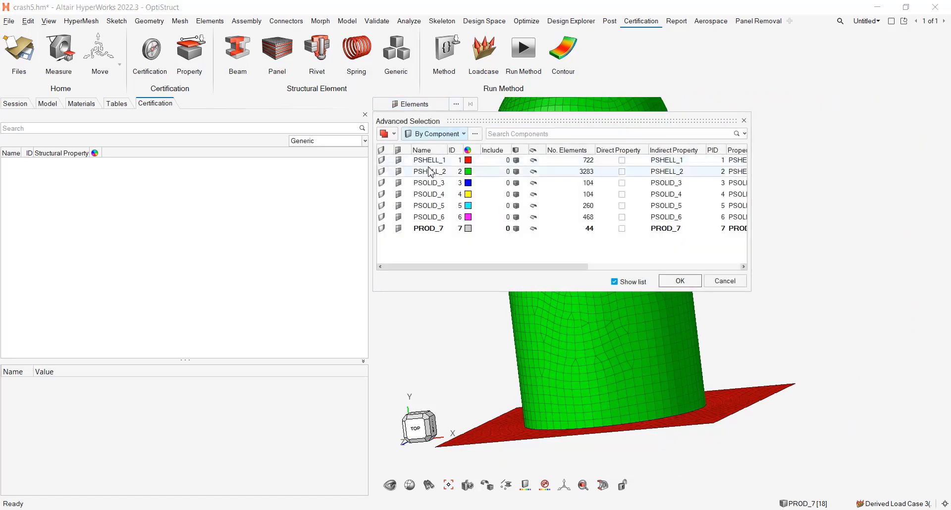
{"action": "left_click", "coordinate": [436, 134]}
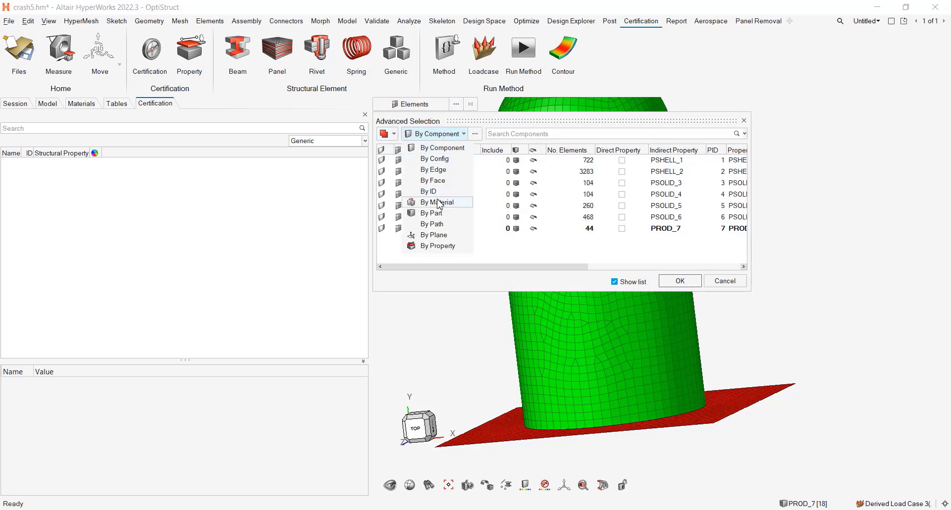
{"action": "left_click", "coordinate": [431, 158]}
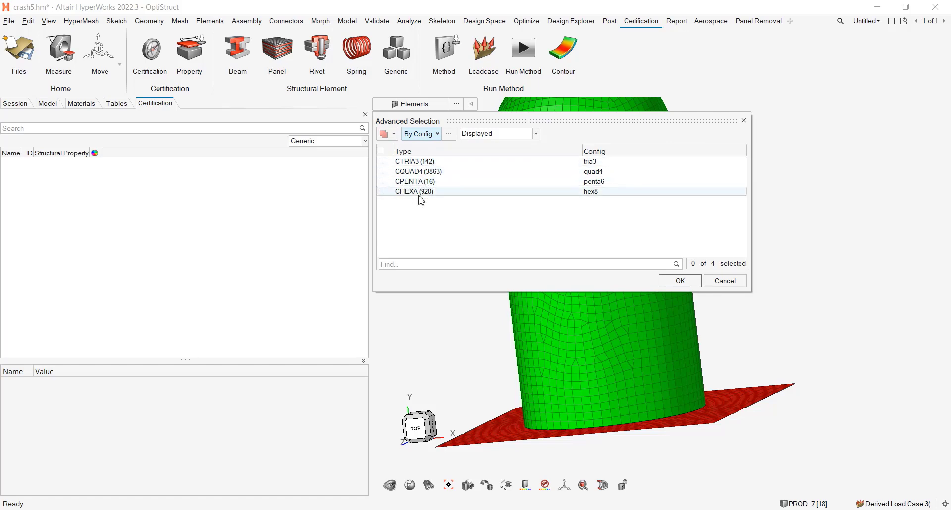
{"action": "left_click", "coordinate": [721, 285]}
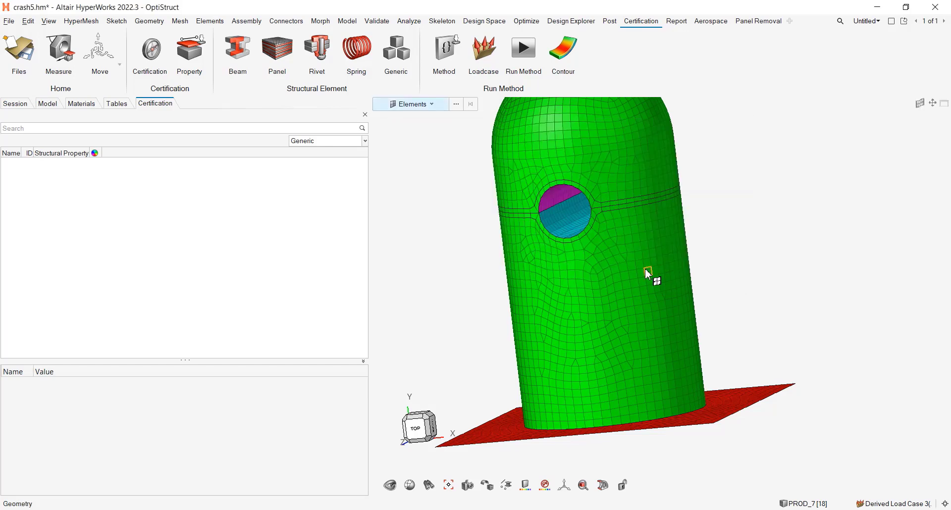
{"action": "key", "text": "f"}
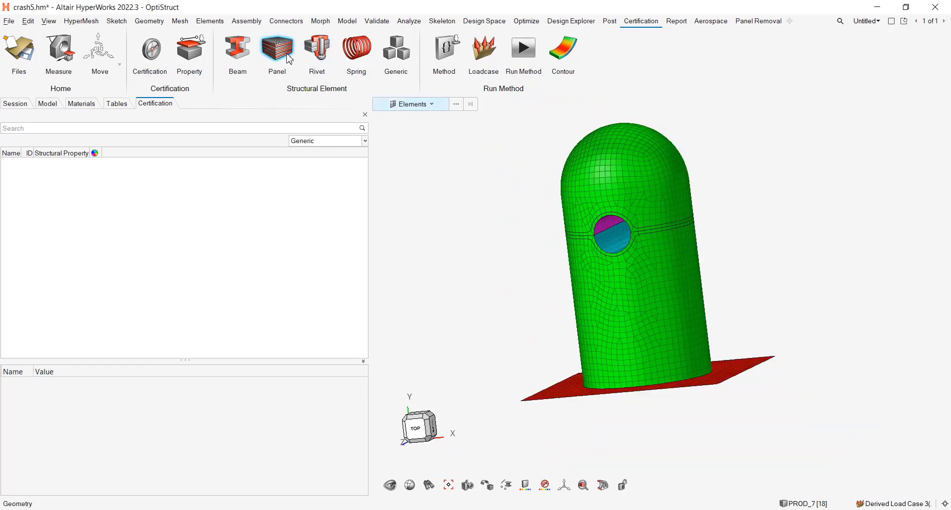
{"action": "middle_click_drag", "start_coordinate": [557, 232], "coordinate": [618, 301]}
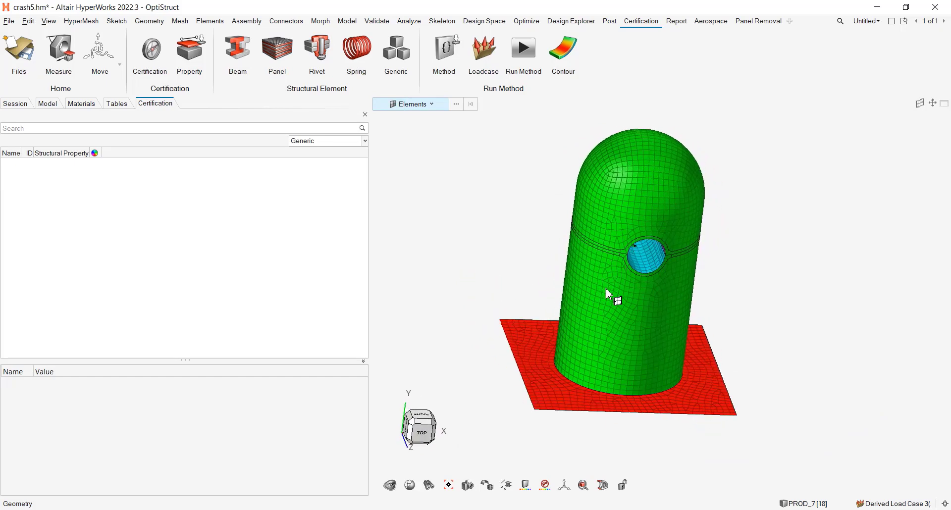
{"action": "middle_click_drag", "start_coordinate": [714, 140], "coordinate": [693, 248]}
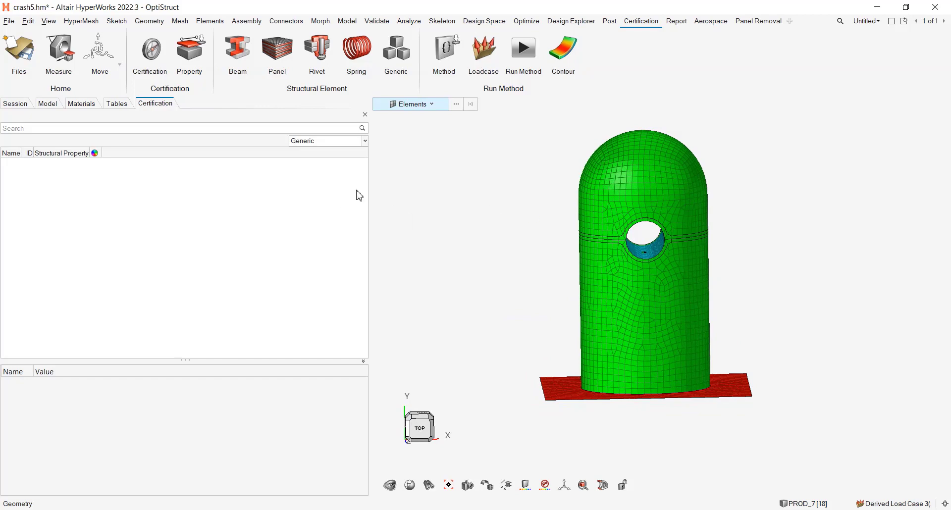
- Create a generic design point from all the model's elements, forming designpointset2 with dp_4
{"action": "left_click", "coordinate": [402, 55]}
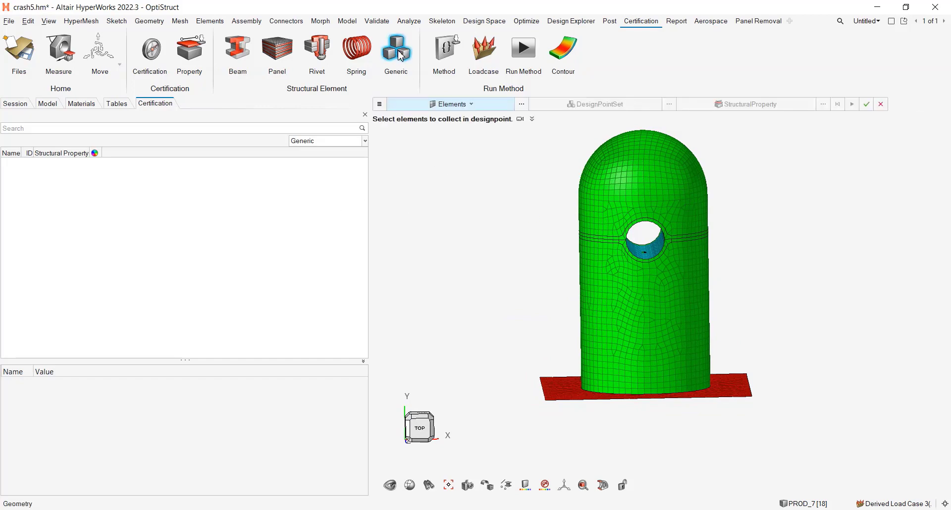
{"action": "scroll", "coordinate": [512, 277], "scroll_direction": "down", "scroll_amount": 3}
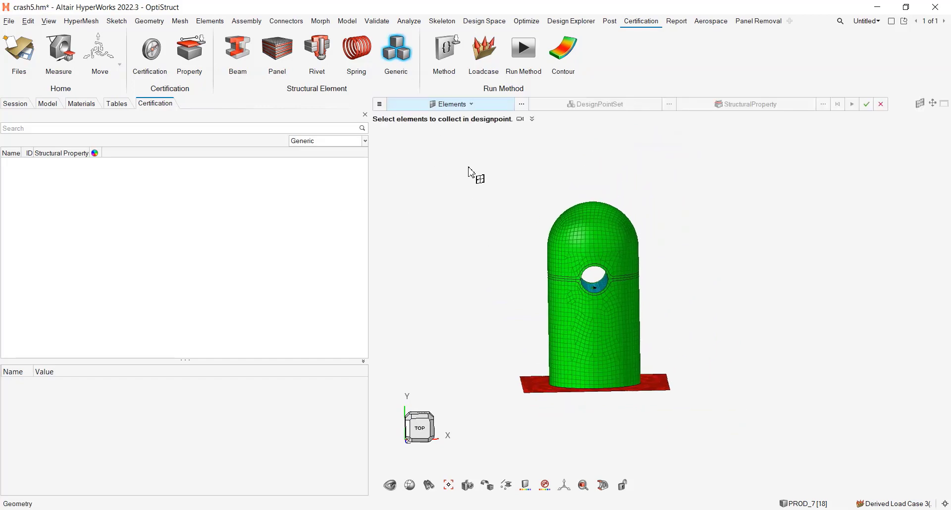
{"action": "left_click_drag", "start_coordinate": [463, 155], "coordinate": [790, 416]}
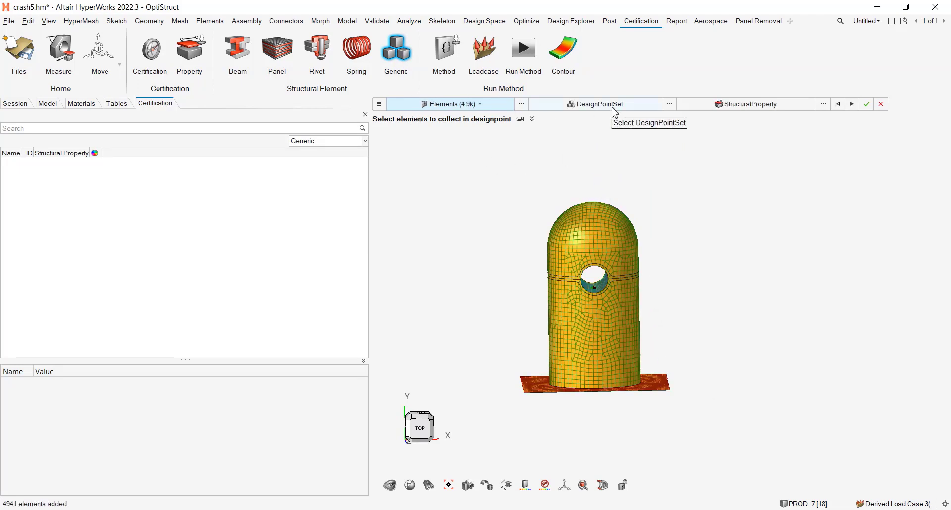
{"action": "left_click", "coordinate": [853, 105]}
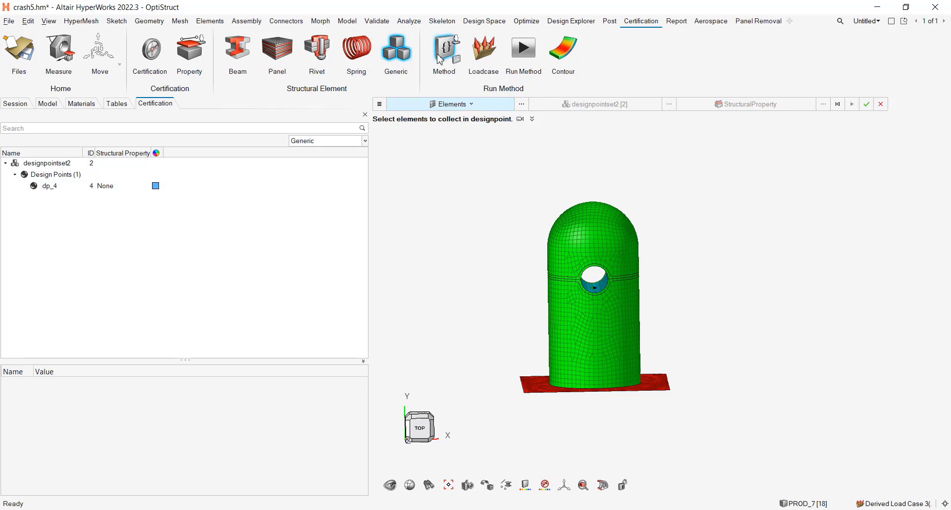
- Attach the MoS method to designpointset2
{"action": "left_click", "coordinate": [460, 47]}
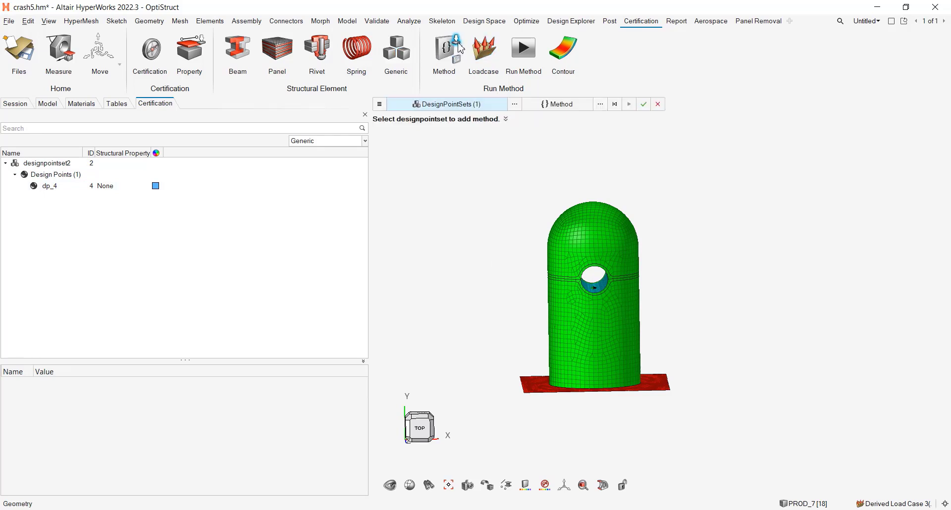
{"action": "left_click", "coordinate": [600, 105]}
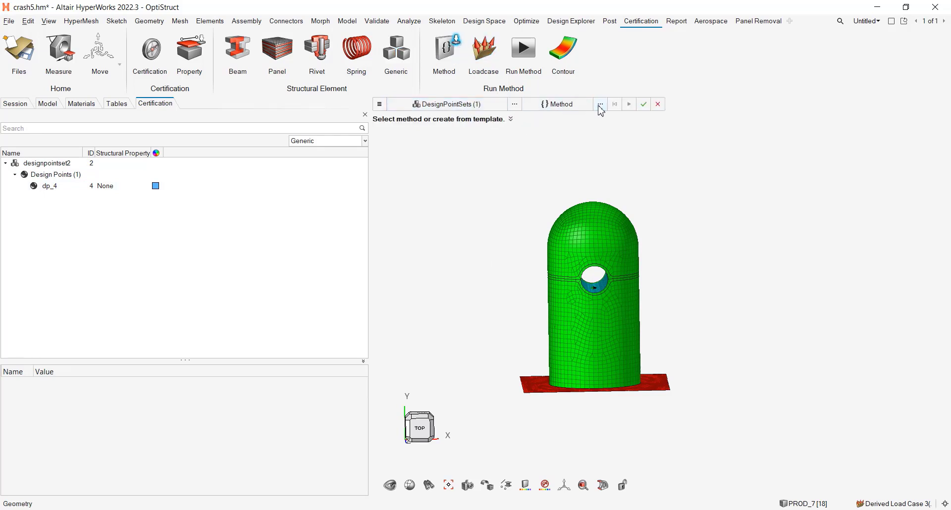
{"action": "left_click", "coordinate": [419, 160]}
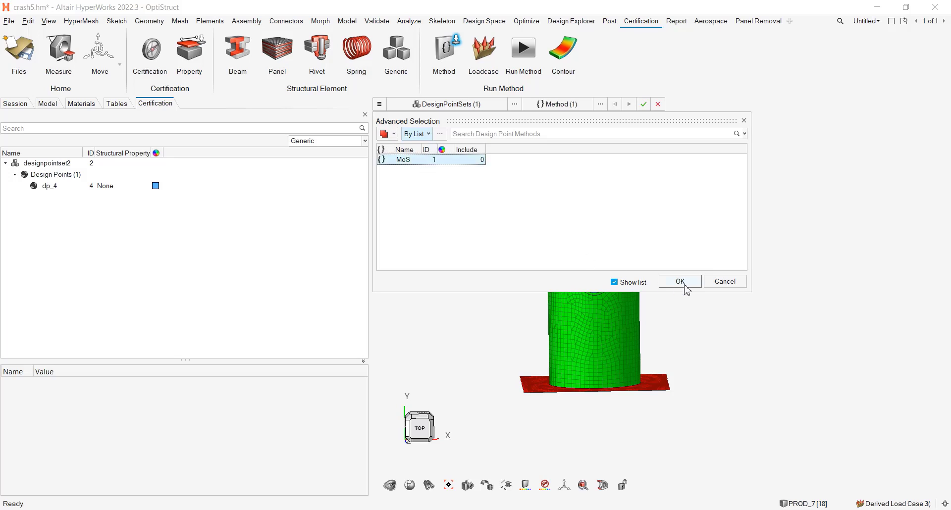
{"action": "left_click", "coordinate": [680, 281]}
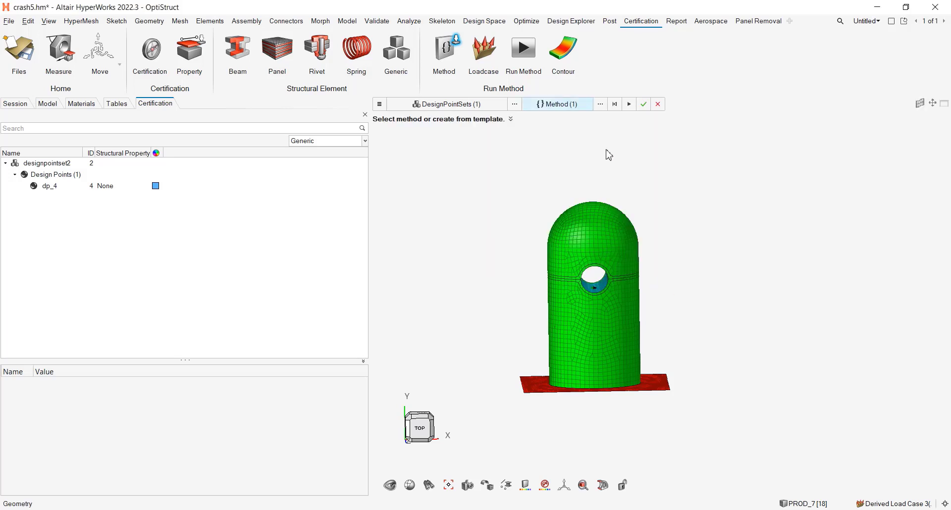
{"action": "left_click", "coordinate": [631, 105]}
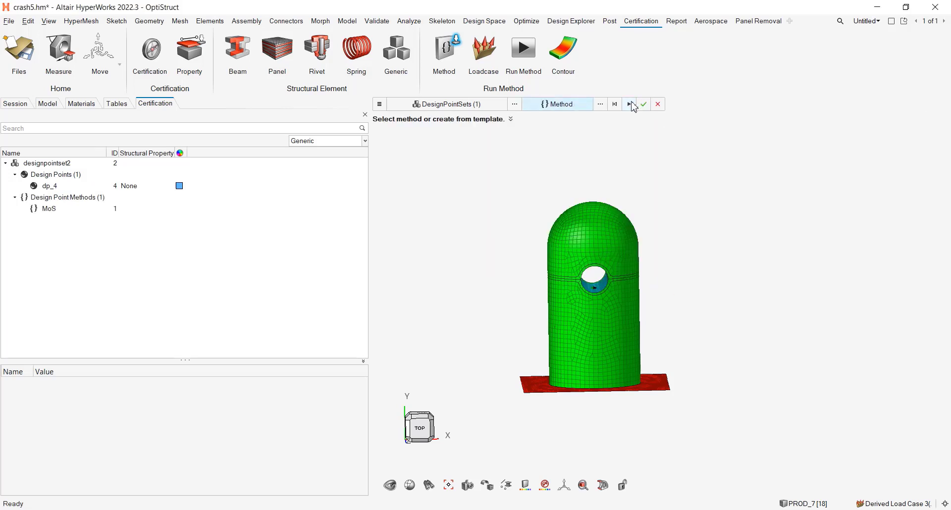
- Run MoS on design point sets with Derived Load Cases 1, 2 and 3, then cancel the success summary
{"action": "left_click", "coordinate": [523, 49]}
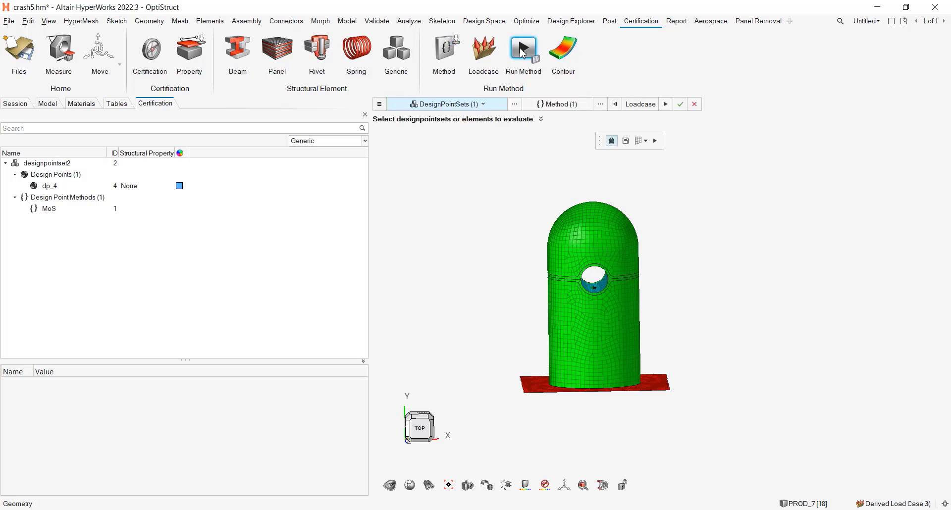
{"action": "left_click", "coordinate": [478, 106]}
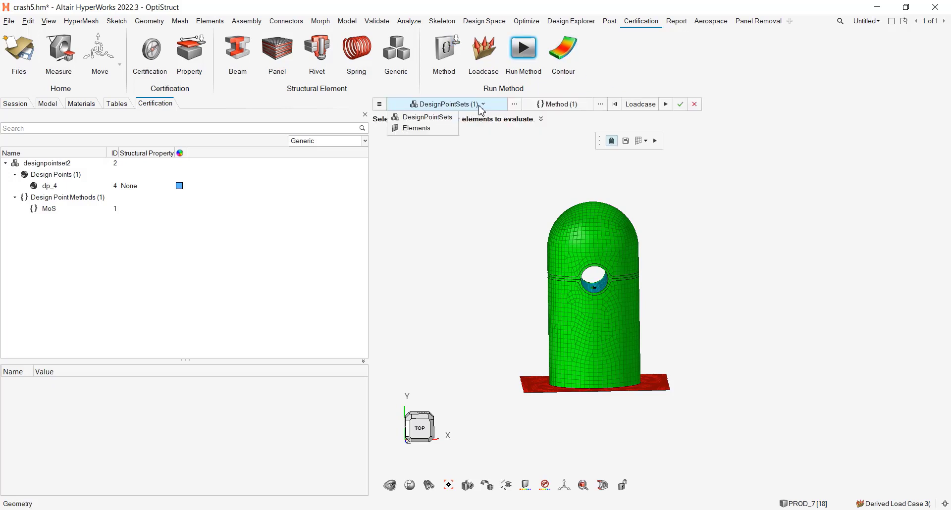
{"action": "left_click", "coordinate": [432, 120]}
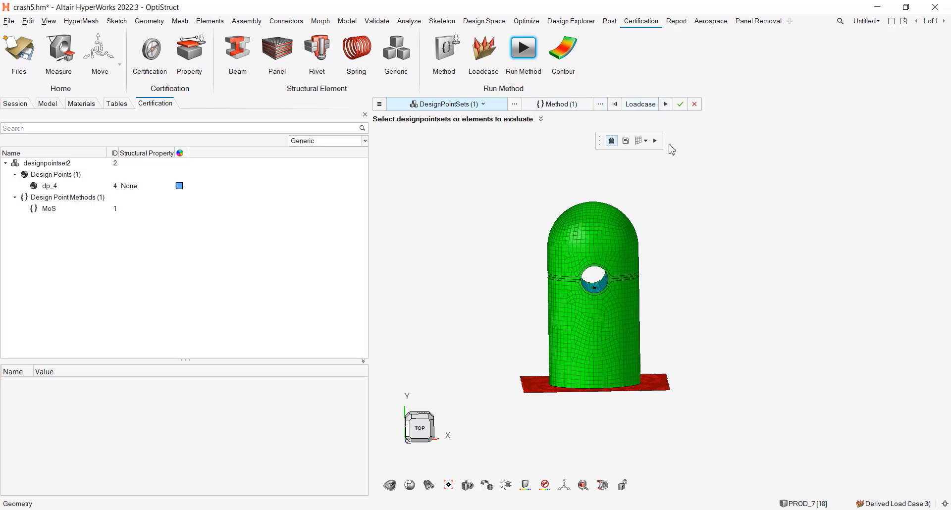
{"action": "left_click", "coordinate": [658, 104]}
{"action": "left_click", "coordinate": [699, 213]}
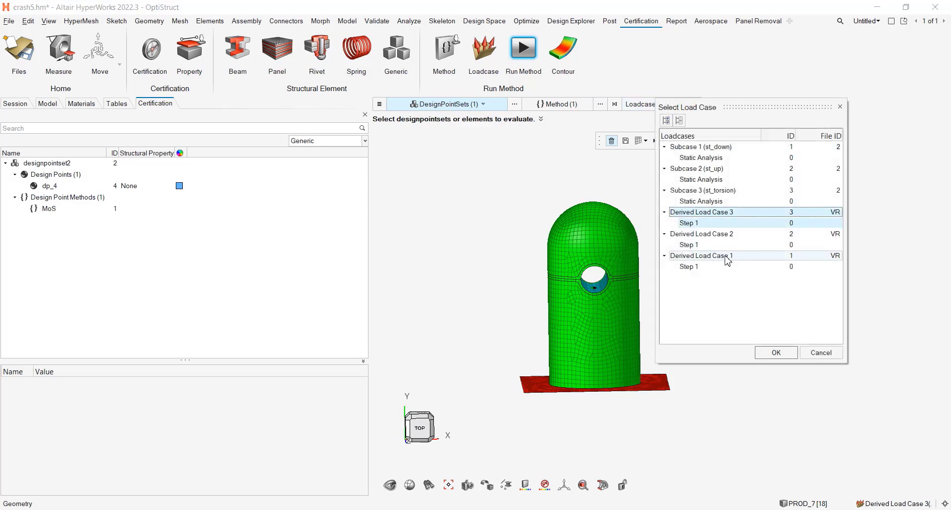
{"action": "left_click", "coordinate": [727, 256], "text": "shift"}
{"action": "left_click", "coordinate": [776, 352]}
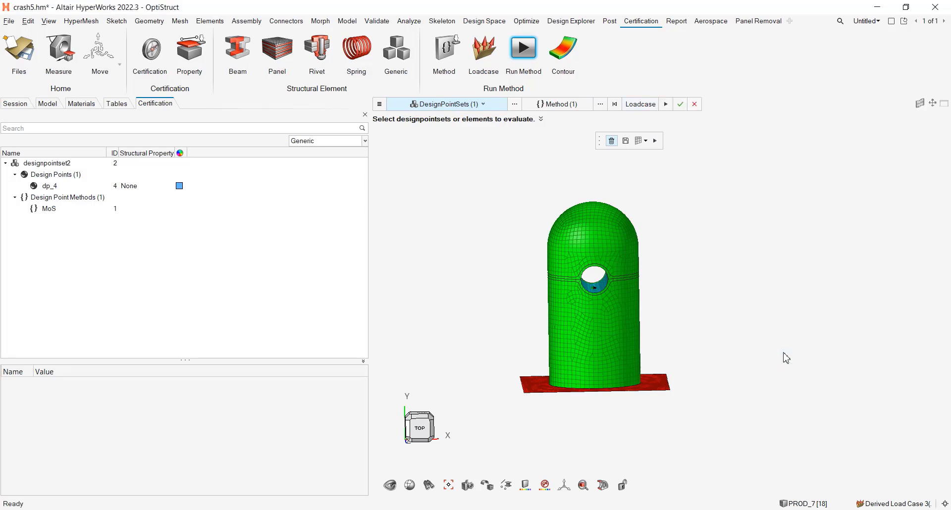
{"action": "left_click", "coordinate": [666, 104]}
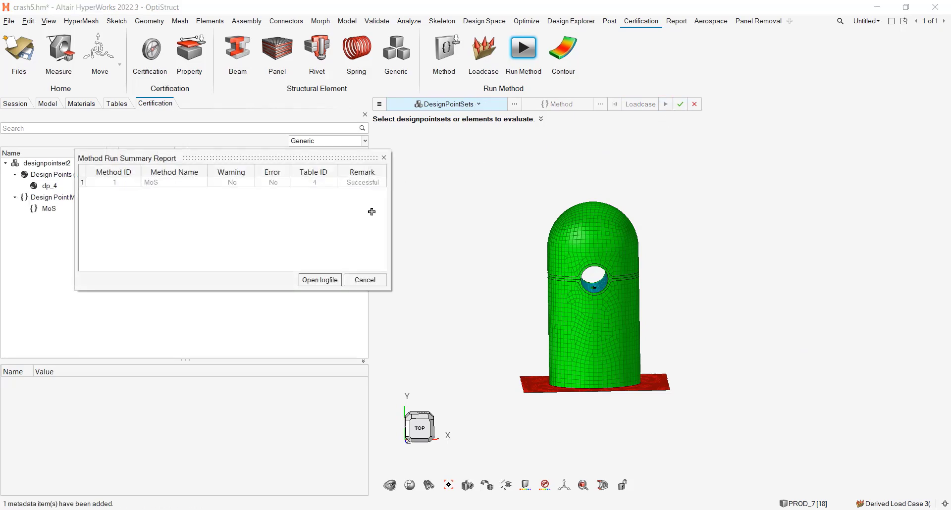
{"action": "left_click", "coordinate": [376, 280]}
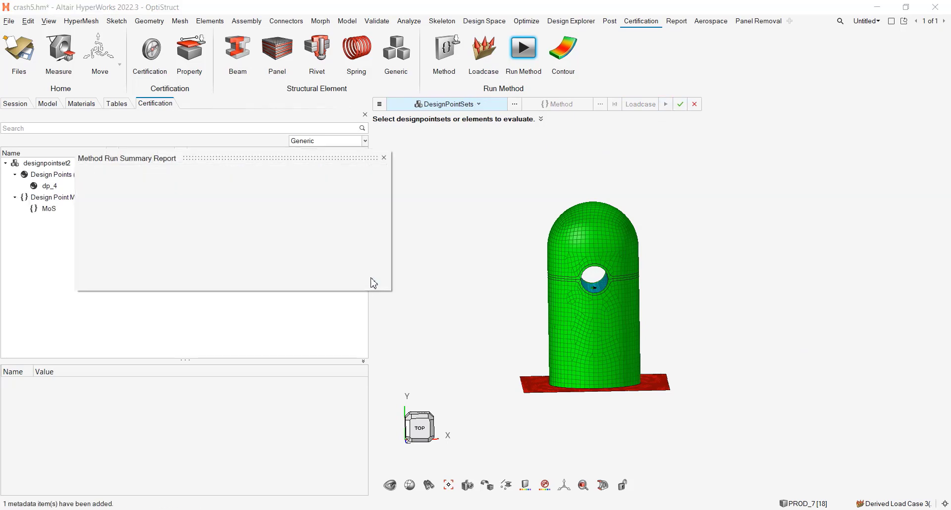
- Contour MoS_2 MarginOfSafety on designpointset2, showing 2.3 down to -1682.5 across the elements
{"action": "left_click", "coordinate": [572, 48]}
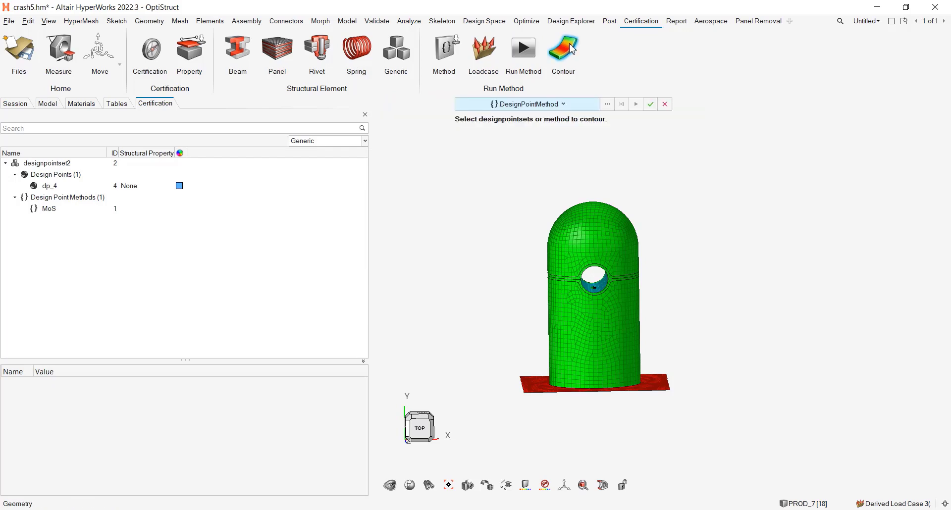
{"action": "left_click", "coordinate": [597, 106]}
{"action": "left_click", "coordinate": [526, 118]}
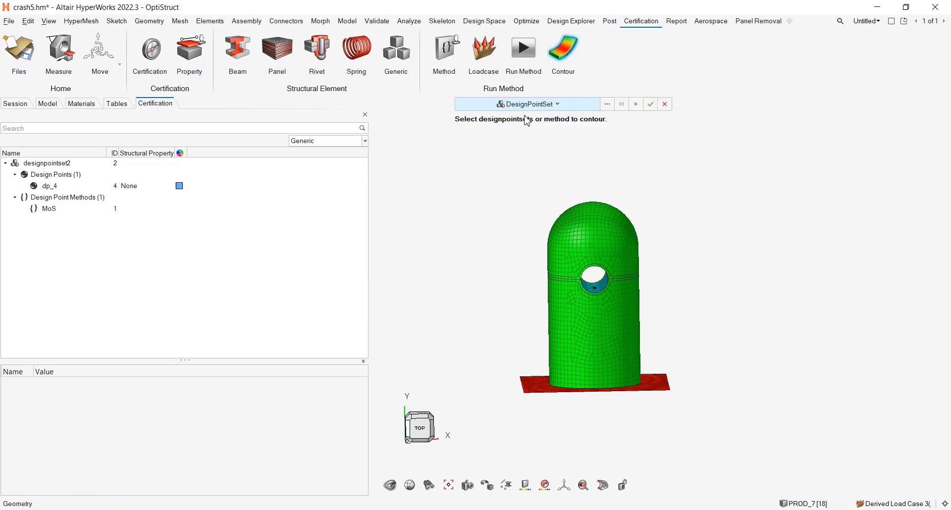
{"action": "left_click", "coordinate": [608, 105]}
{"action": "left_click", "coordinate": [501, 161]}
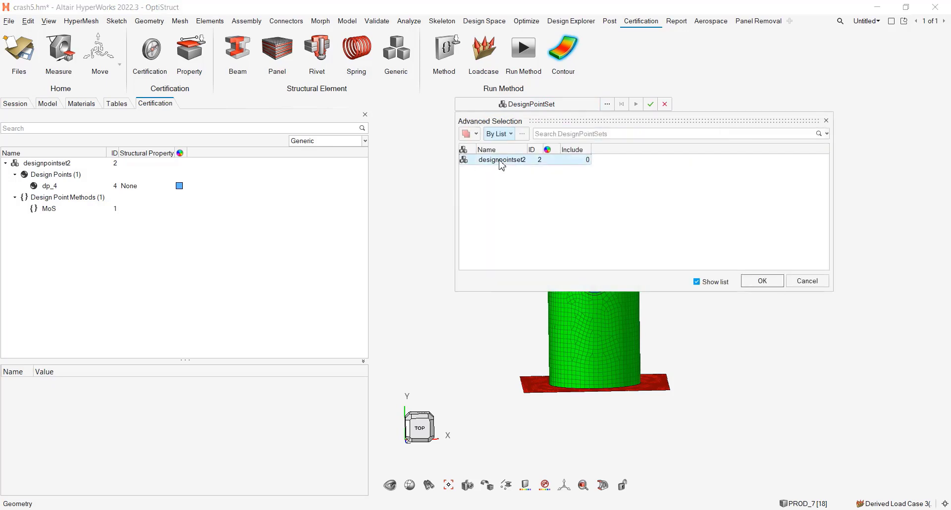
{"action": "left_click", "coordinate": [762, 281]}
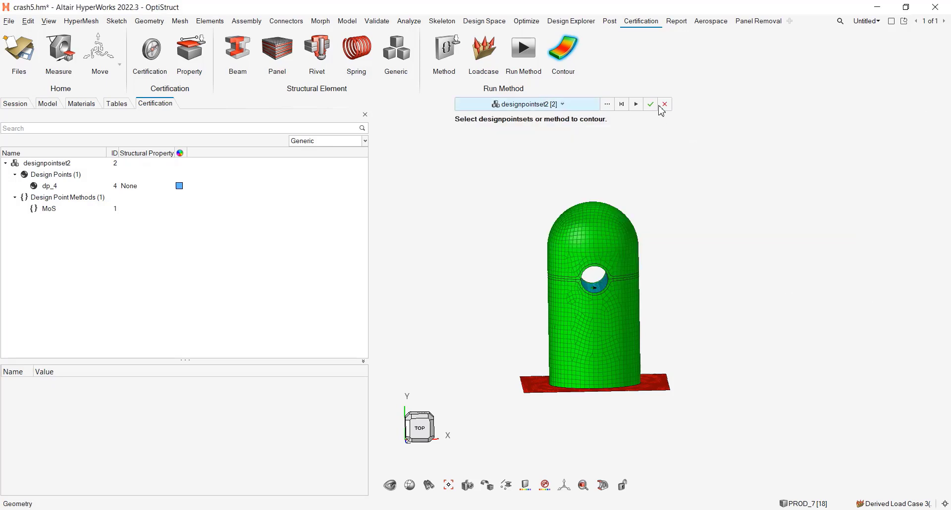
{"action": "left_click", "coordinate": [639, 104]}
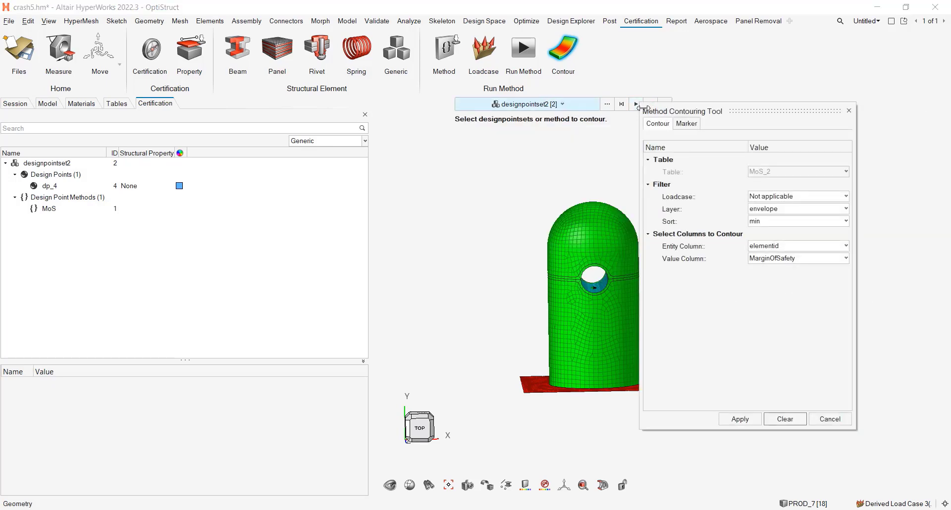
{"action": "left_click", "coordinate": [741, 420]}
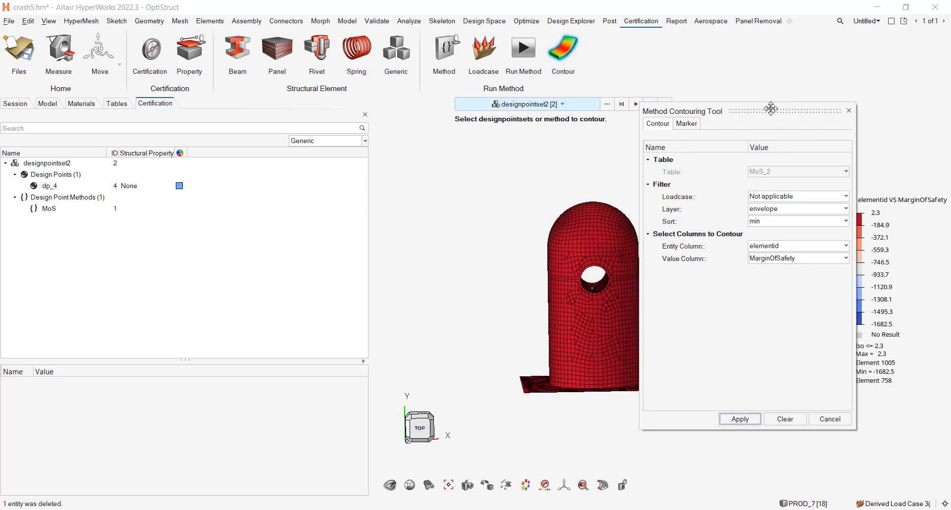
{"action": "mouse_move", "coordinate": [773, 107]}
{"action": "left_mouse_down"}
{"action": "mouse_move", "coordinate": [851, 286]}
{"action": "mouse_move", "coordinate": [789, 122]}
{"action": "mouse_move", "coordinate": [786, 140]}
{"action": "mouse_move", "coordinate": [780, 121]}
{"action": "left_mouse_up"}
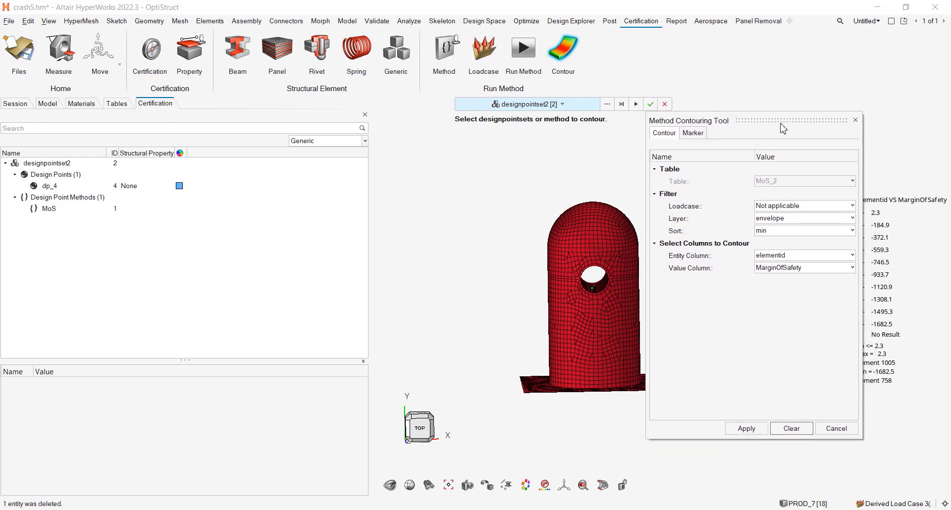
- Close the Method Contouring Tool to remove the contour, then pan the model right and down
{"action": "left_click", "coordinate": [856, 121]}
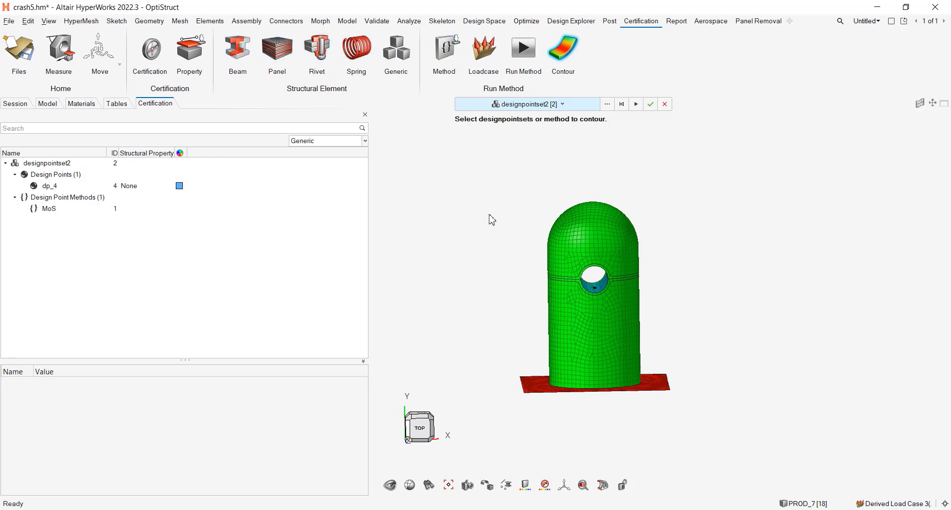
{"action": "middle_click_drag", "start_coordinate": [501, 253], "coordinate": [522, 265]}
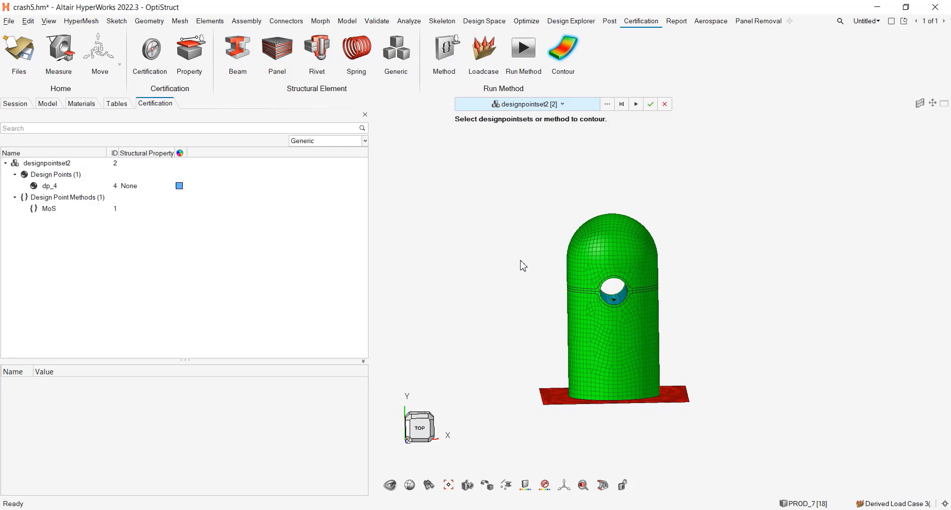